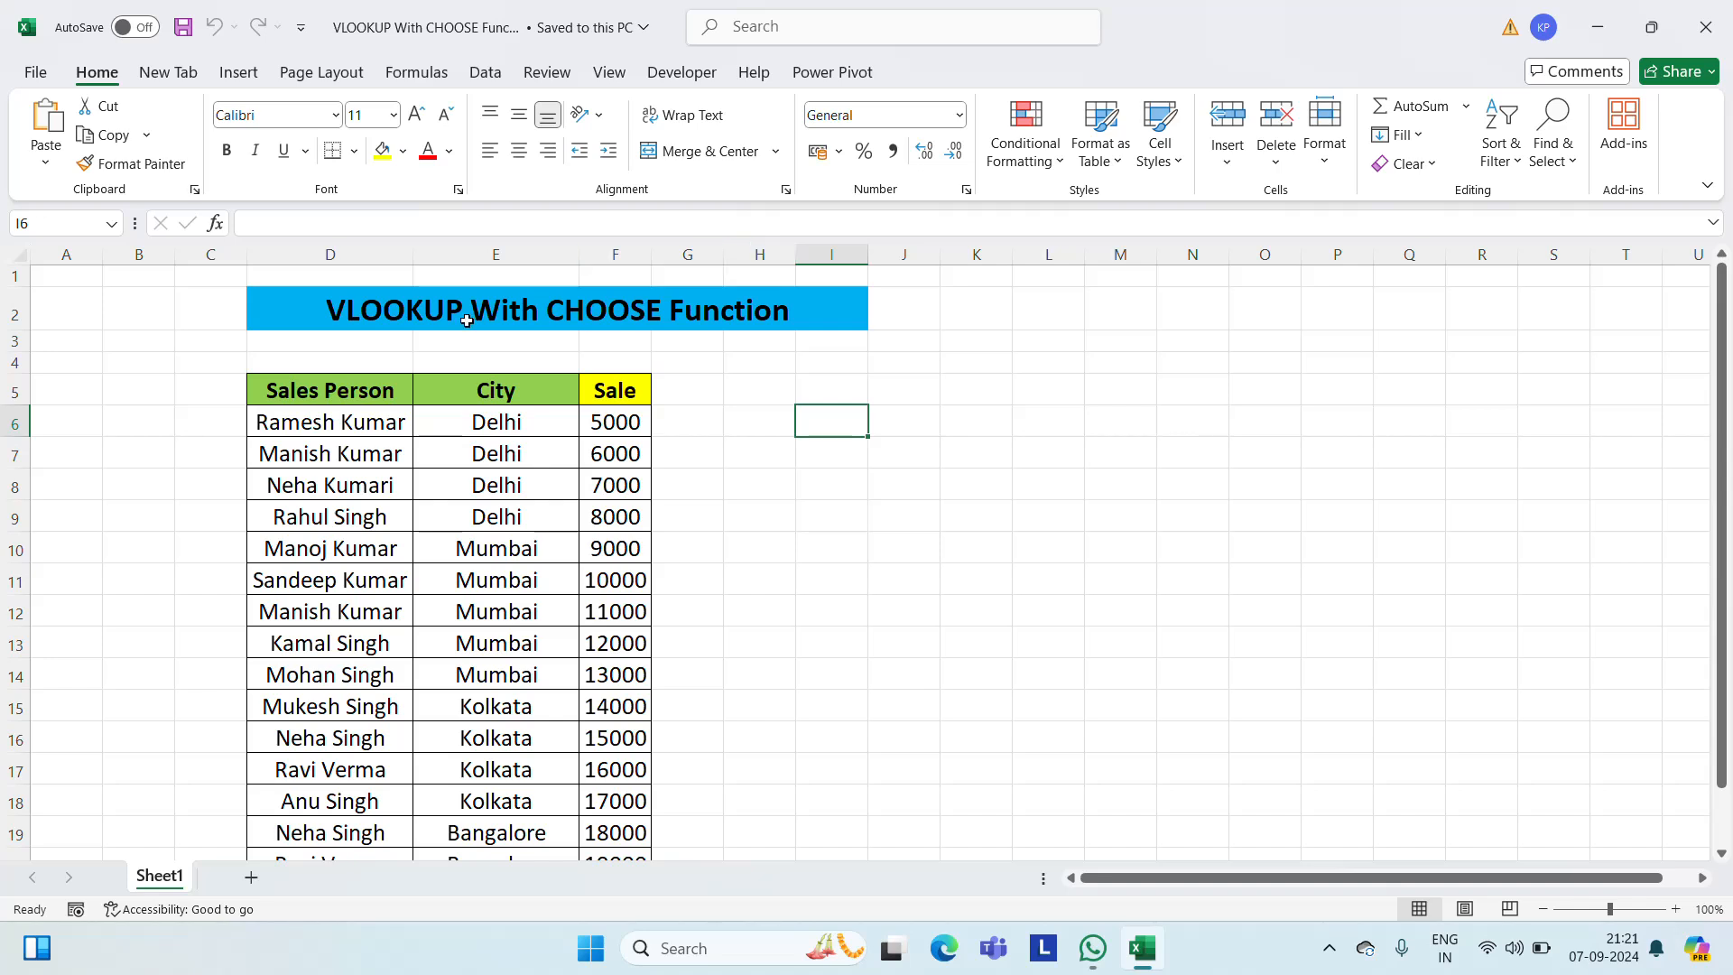
Widen columns D, E and F of the sales table
drag(410, 256, 475, 257)
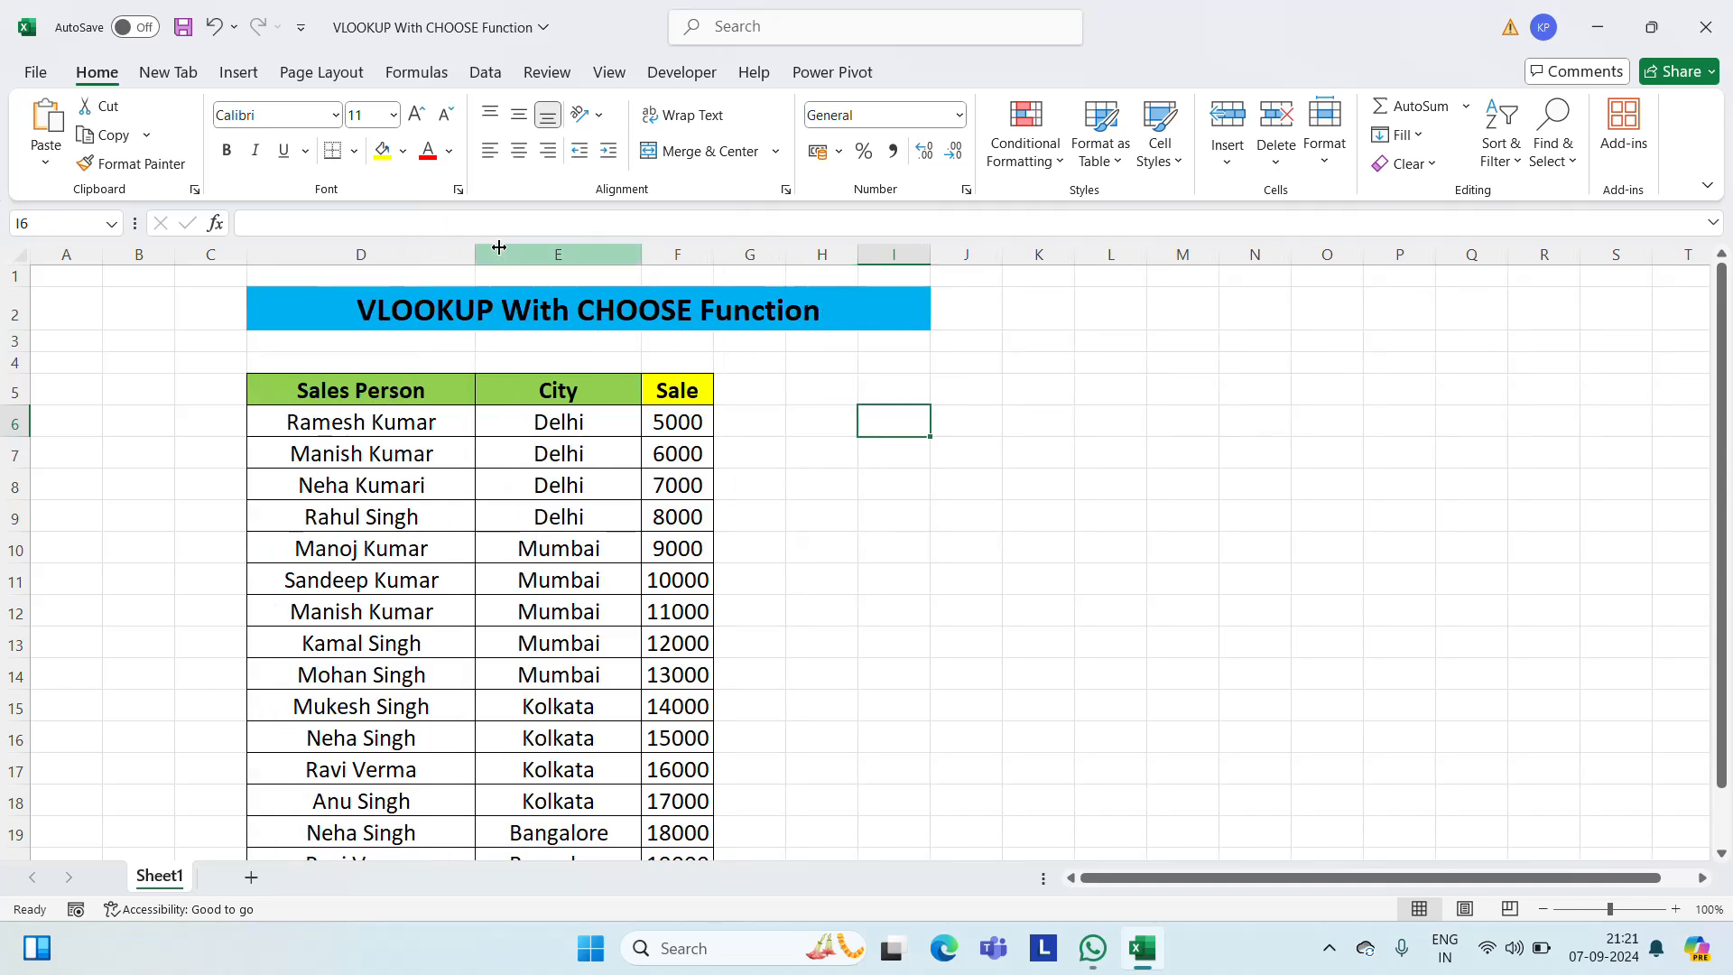
drag(642, 254, 783, 254)
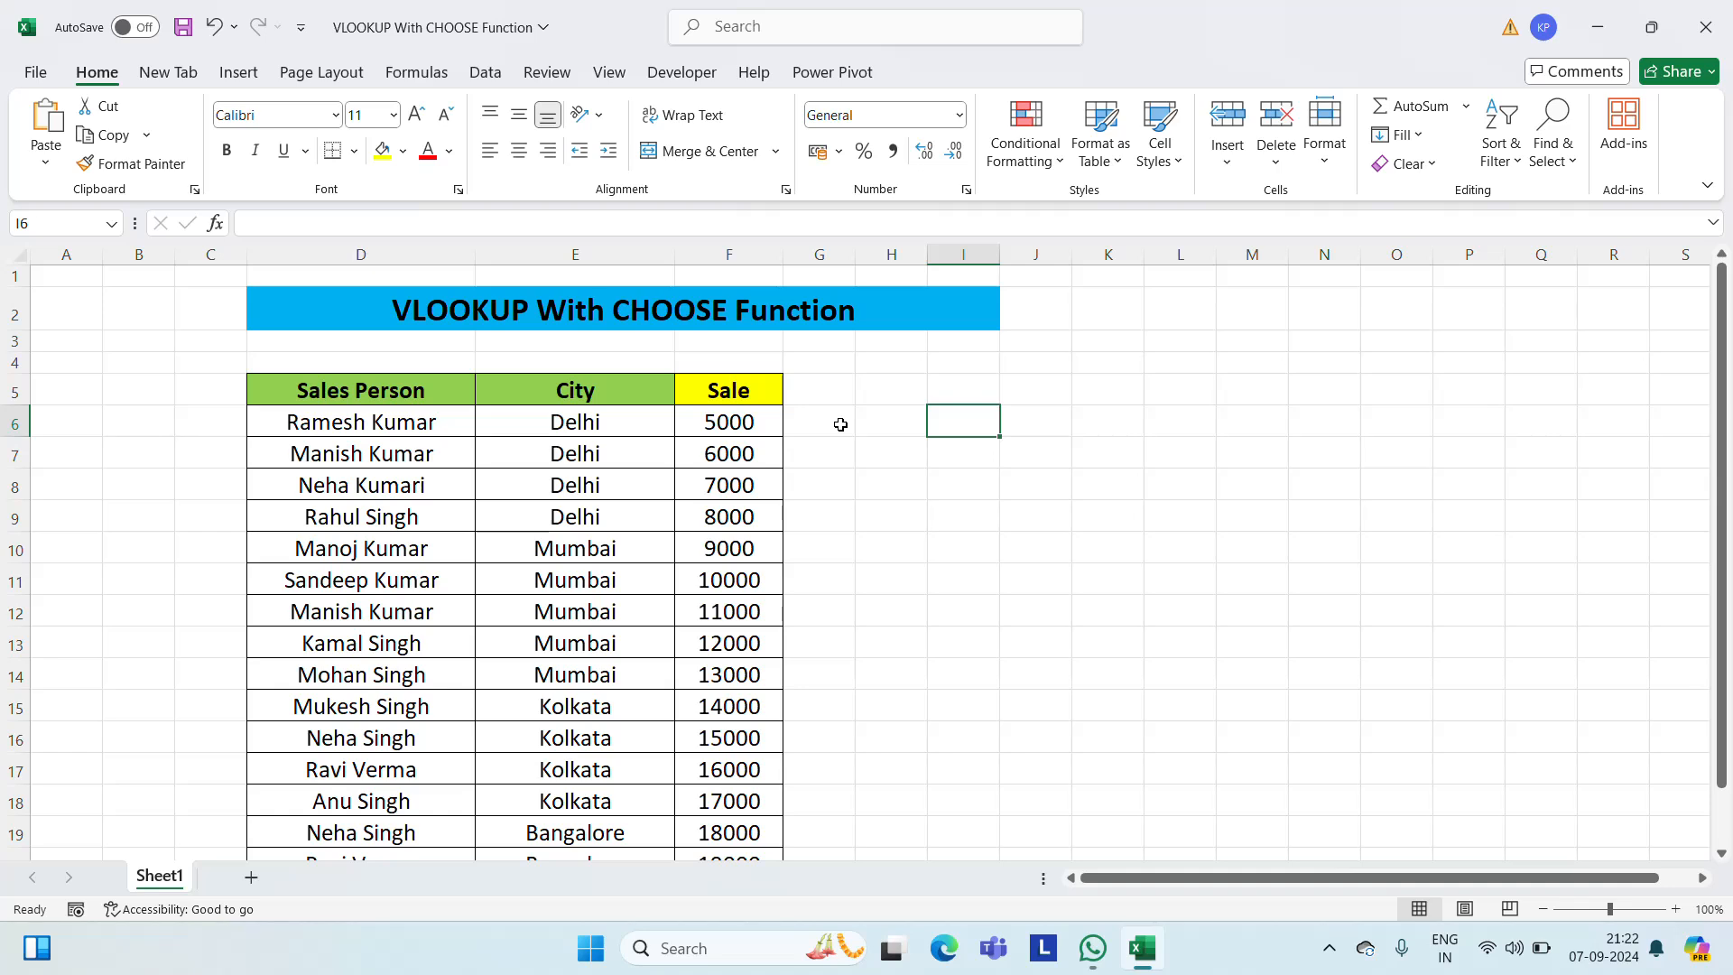
click(353, 402)
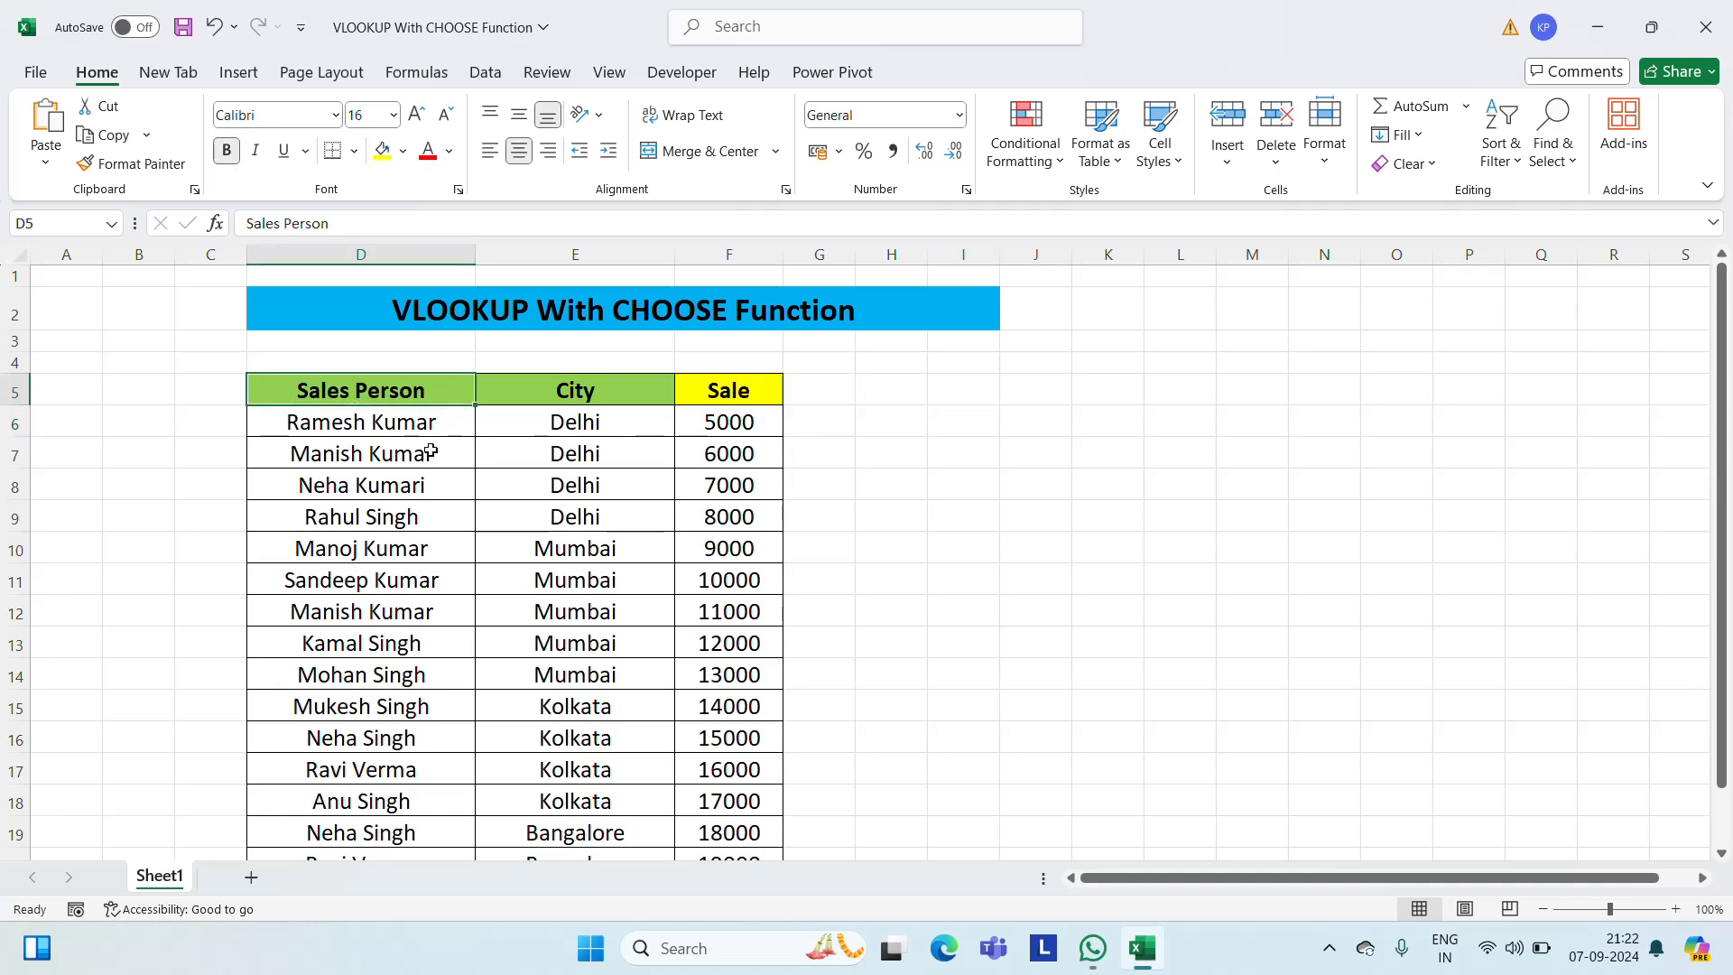
click(592, 407)
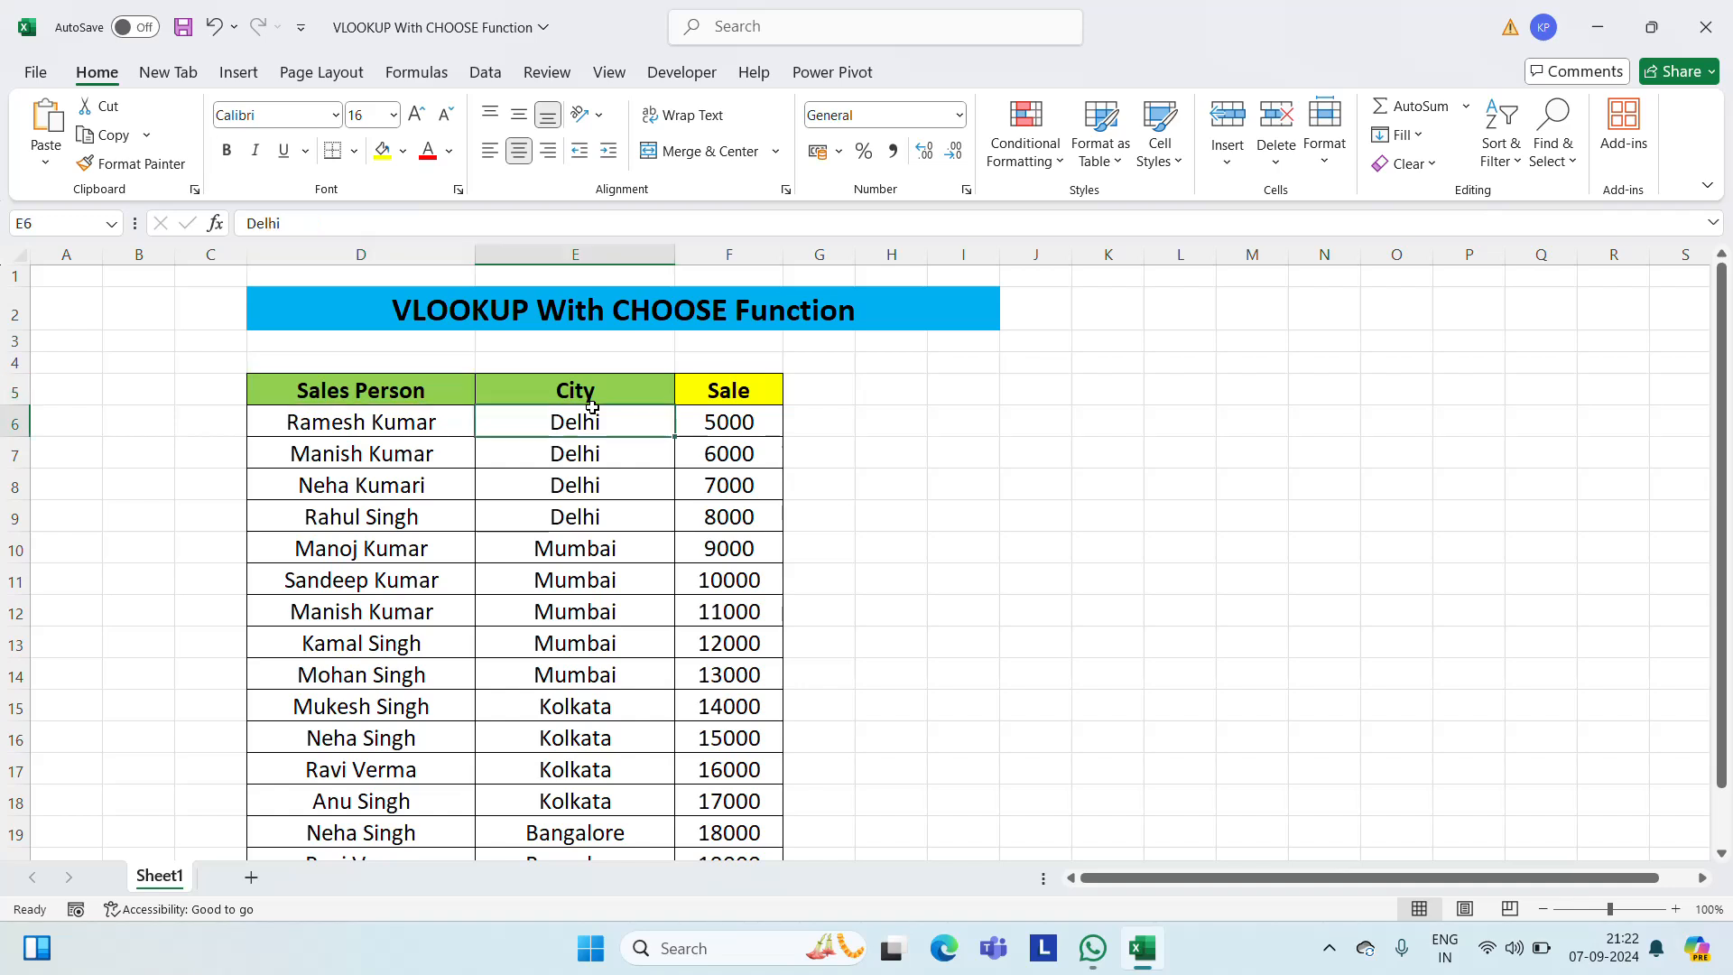
click(717, 394)
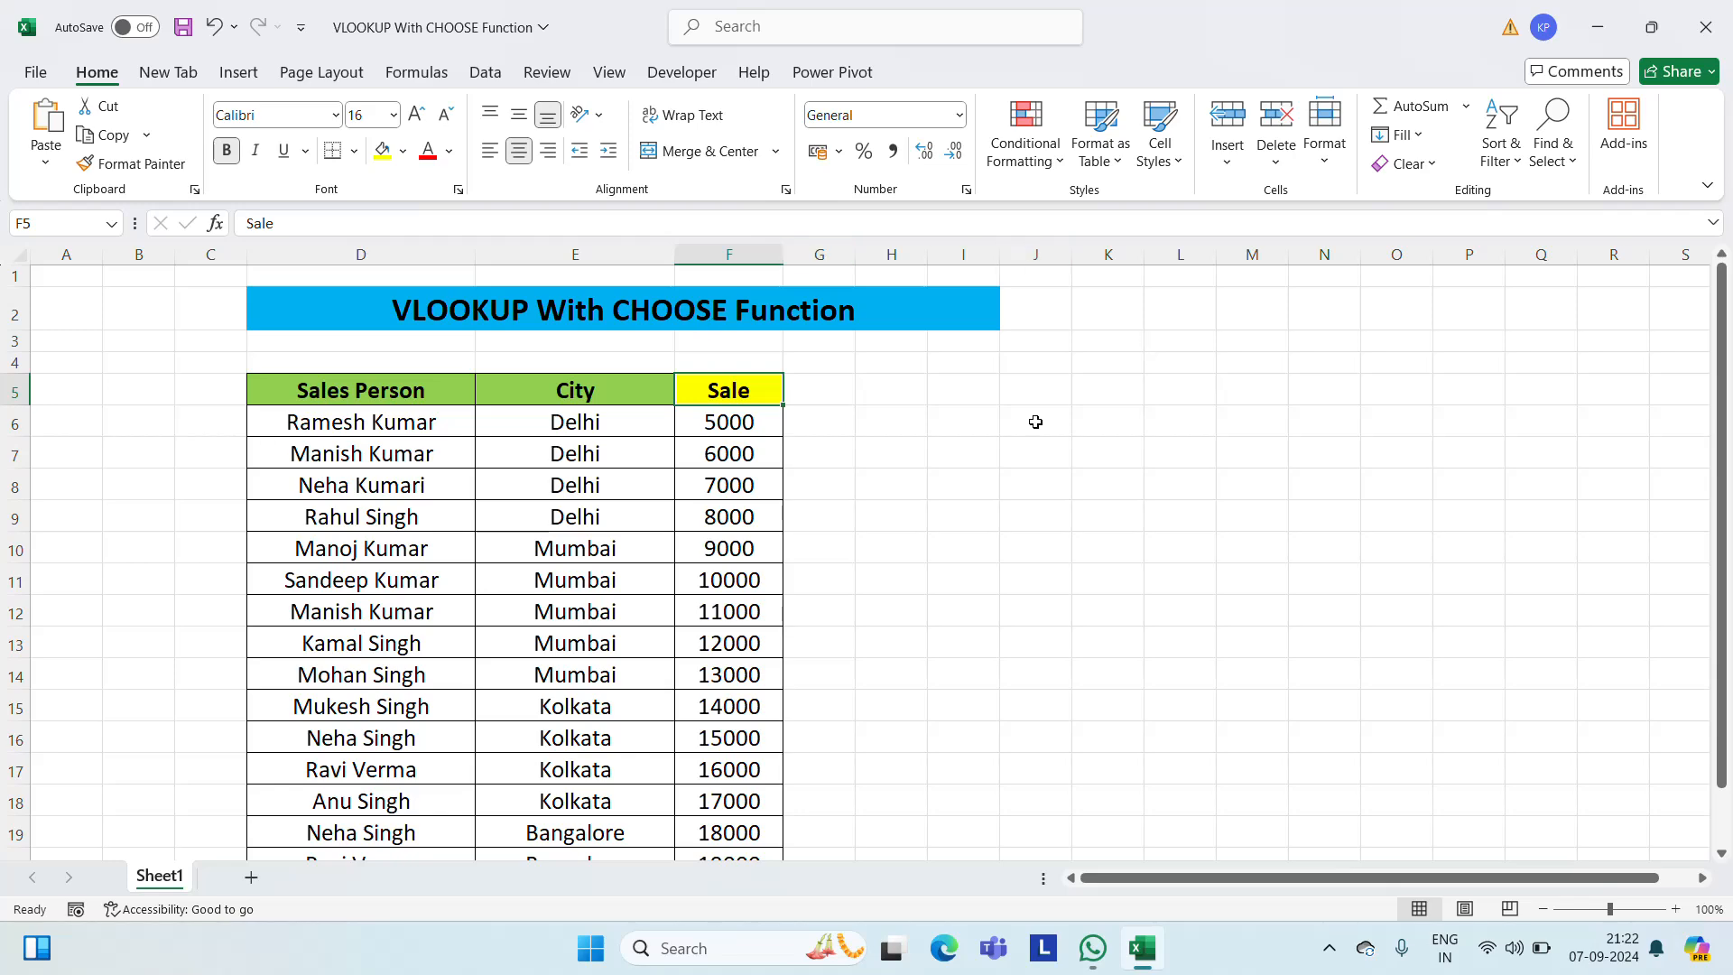
Copy the Sales Person column with its header from D5 to J5 and fit column J's width to its contents
click(360, 397)
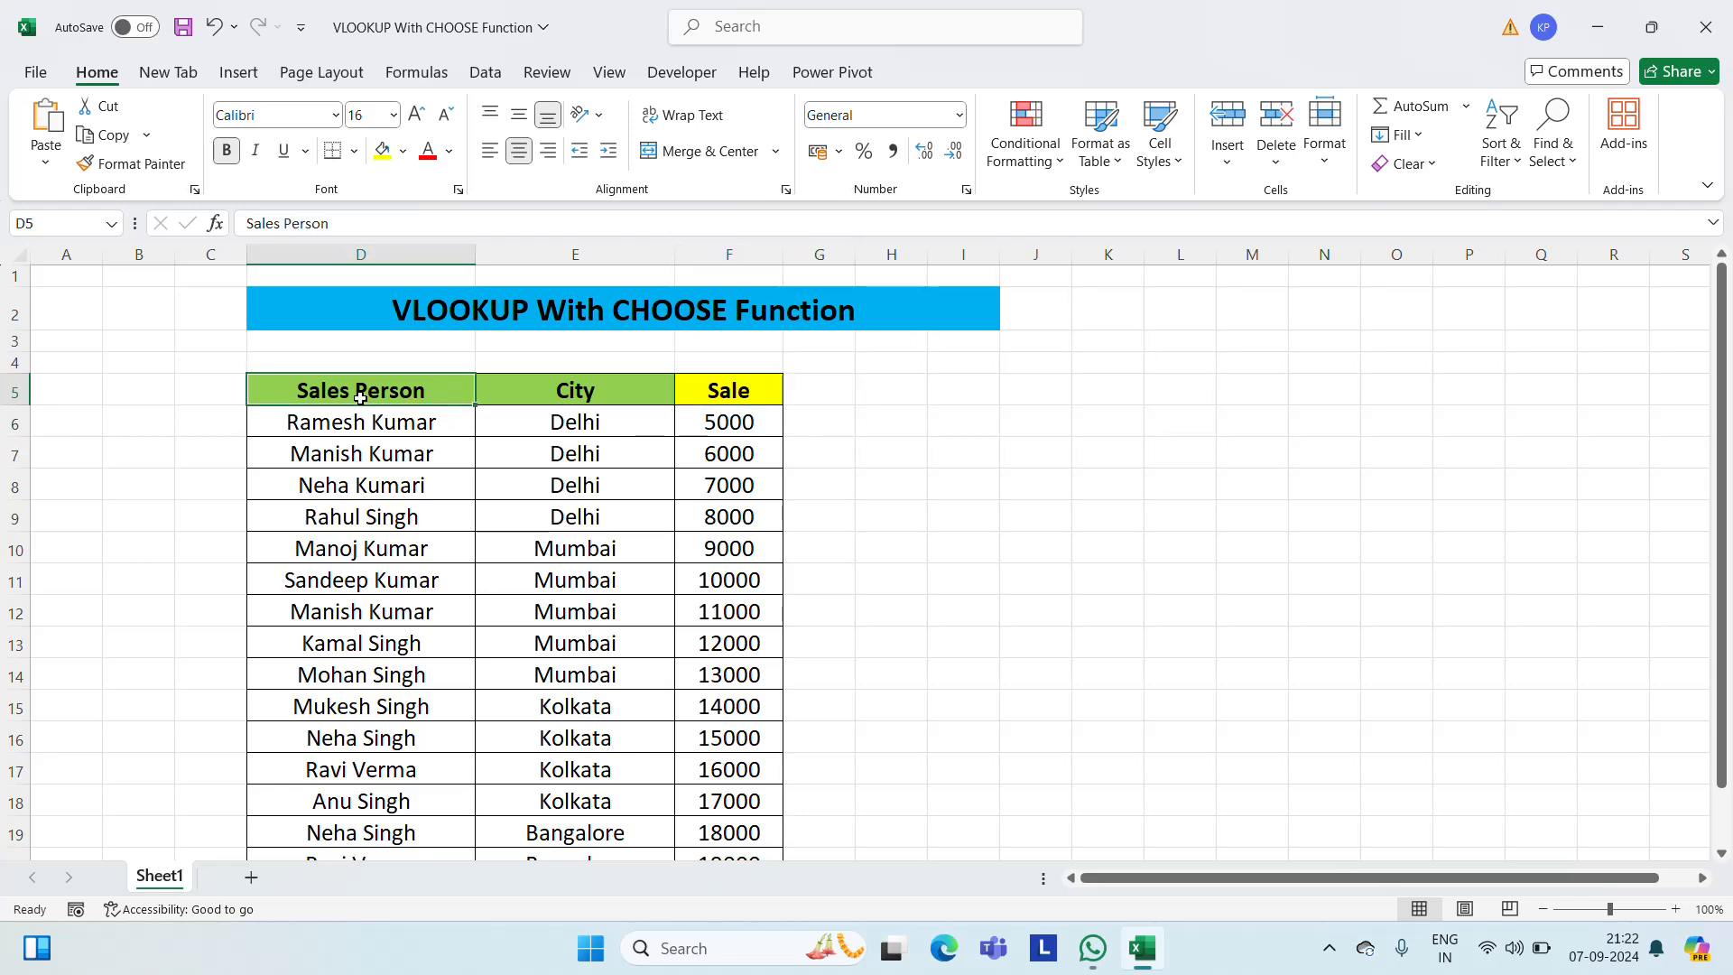
key(ctrl+shift+Down)
key(ctrl+c)
key(Up)
key(Up)
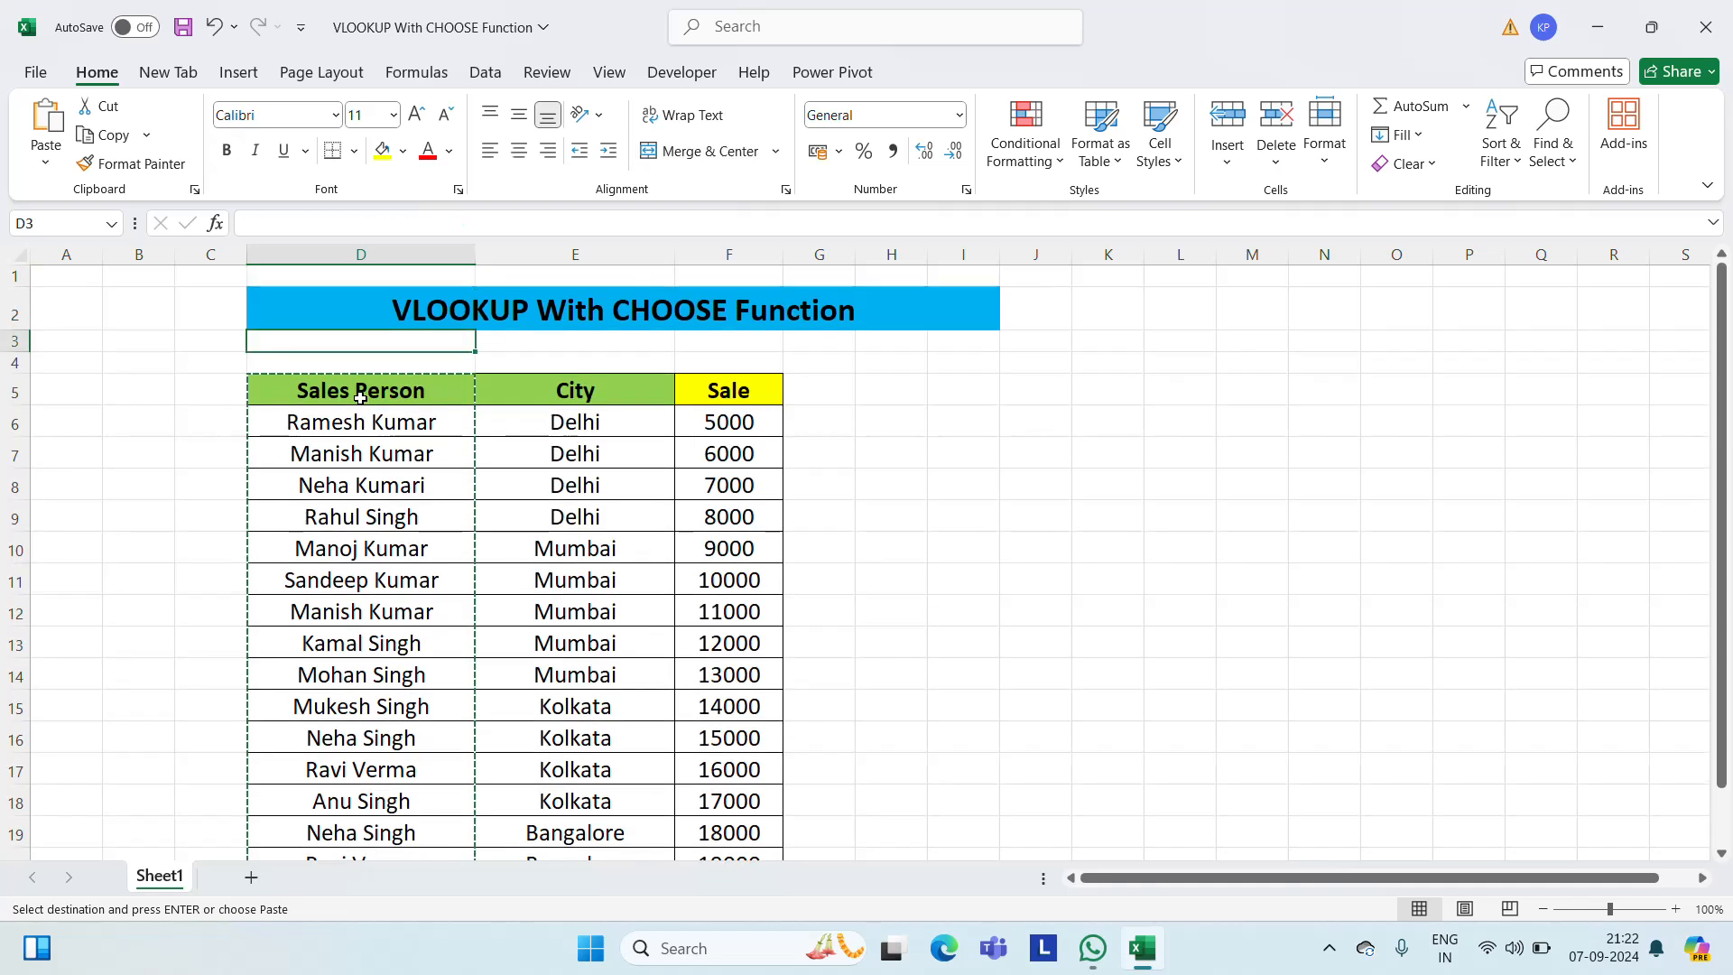
key(Down)
key(Down)
key(Right)
key(Right)
key(Right)
key(Right)
key(Right)
key(Right)
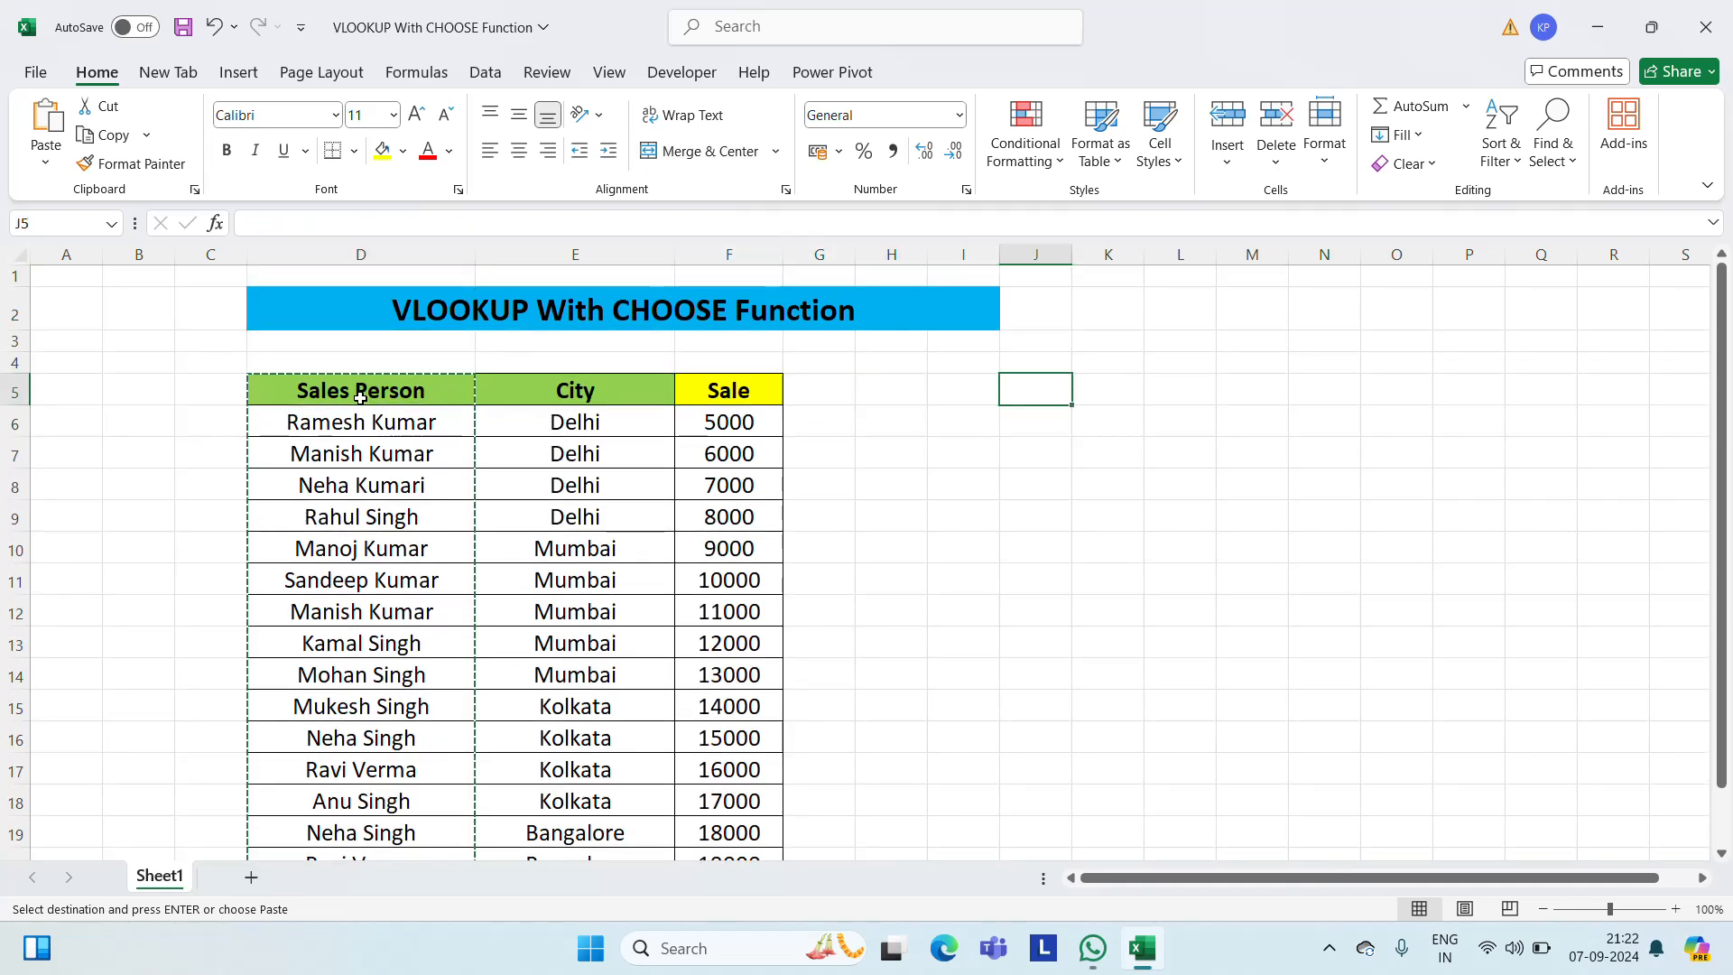
key(ctrl+v)
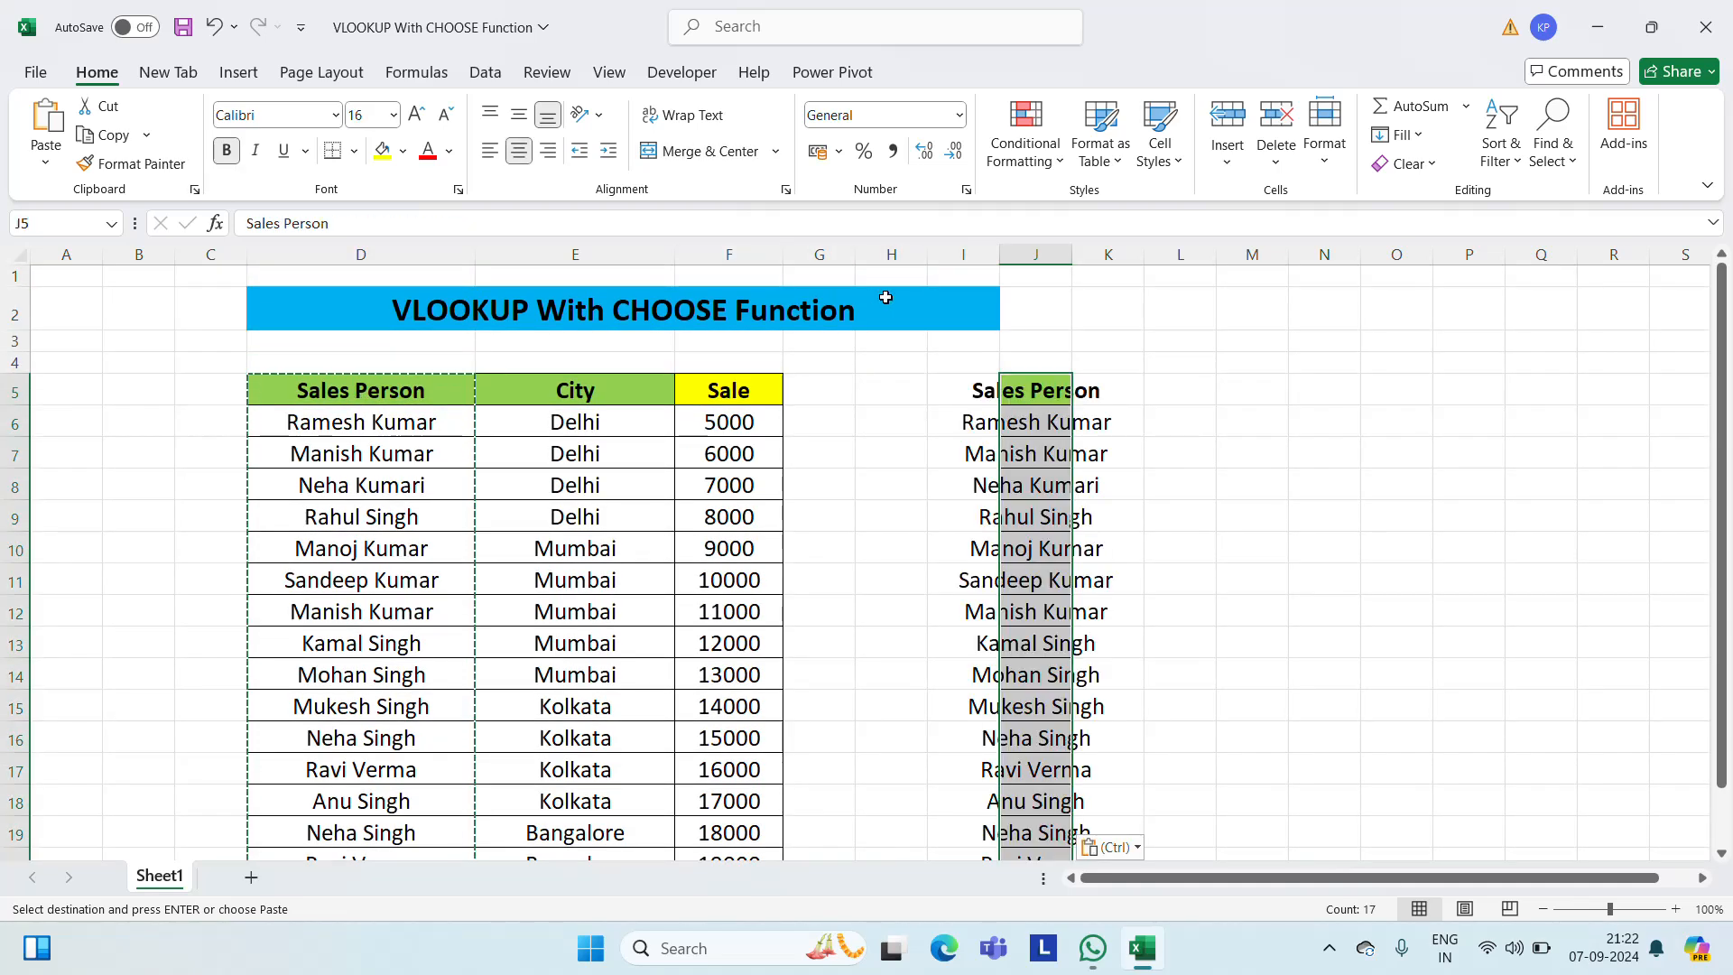
double_click(1072, 251)
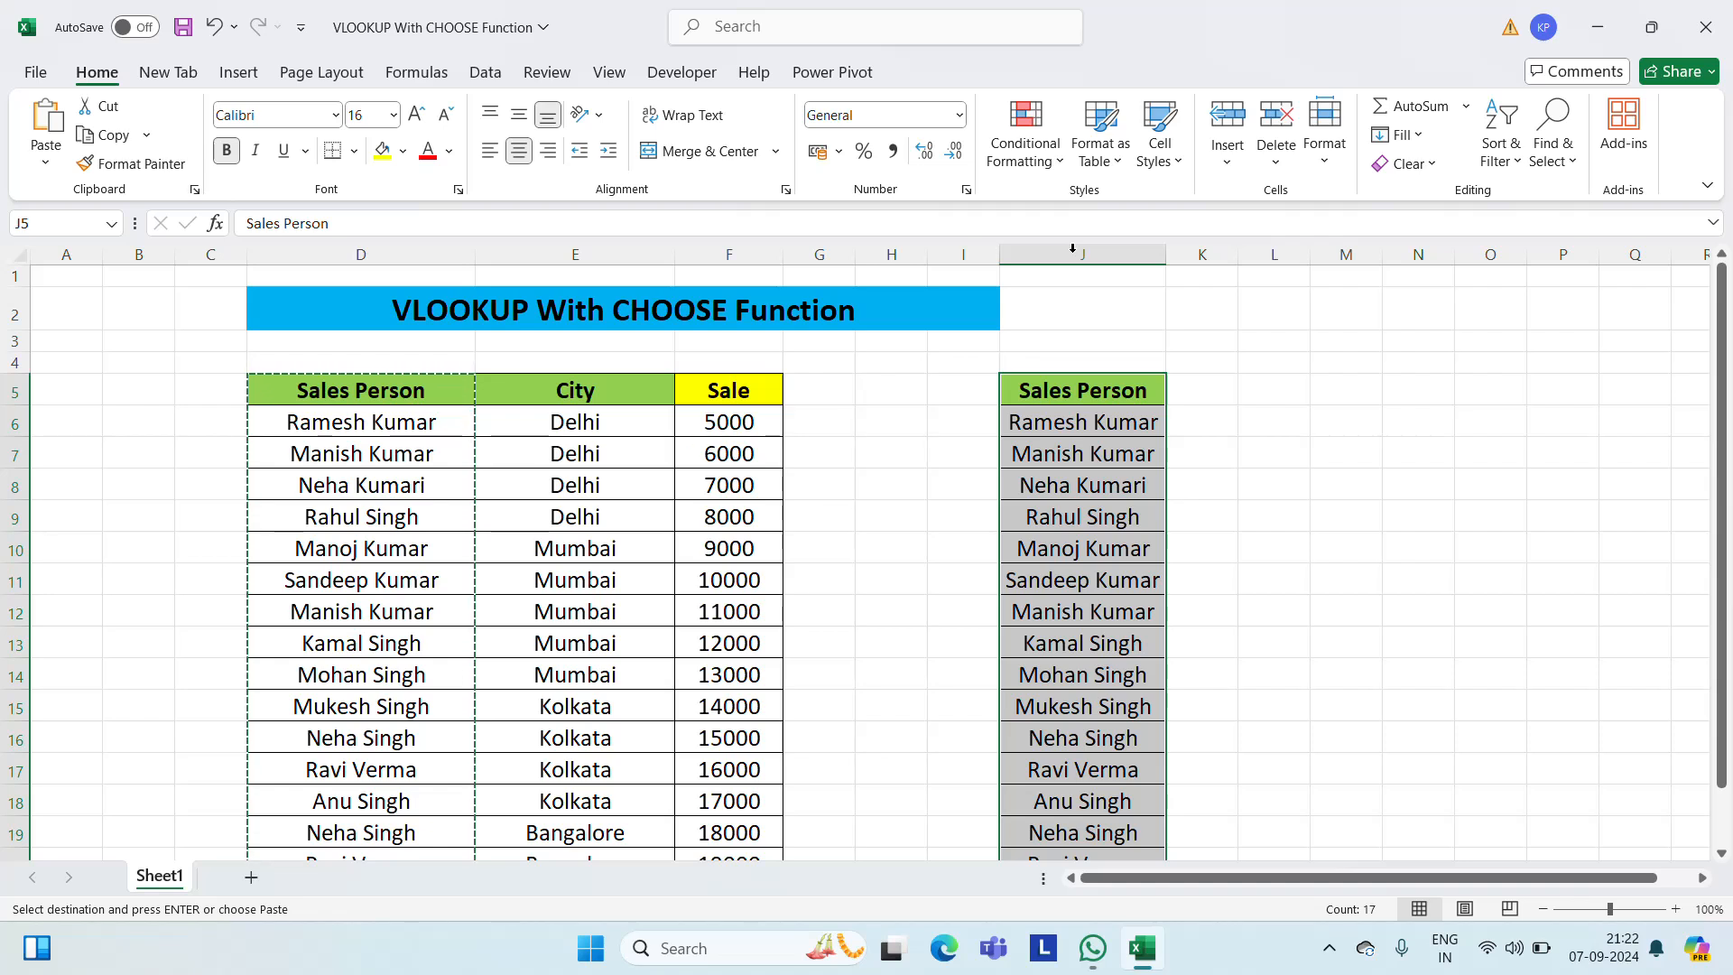
Copy the Sale header from F5 to K5 and widen column K
click(723, 383)
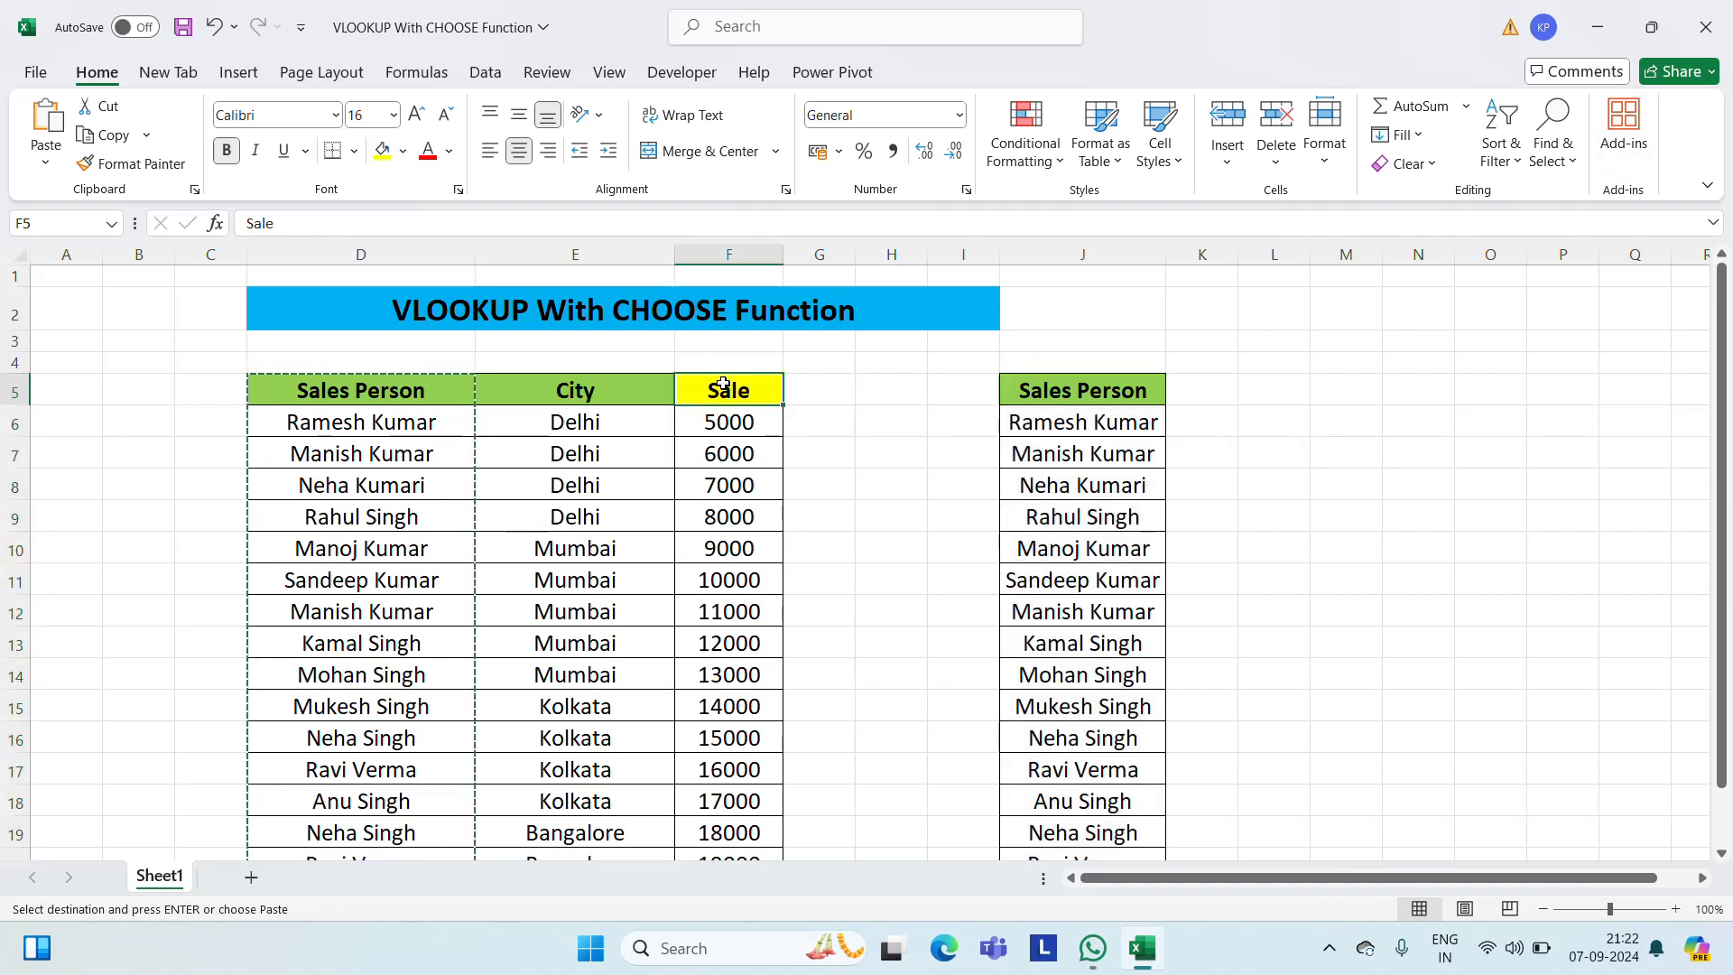
key(ctrl+c)
key(Right)
key(Right)
key(Right)
key(Right)
key(Right)
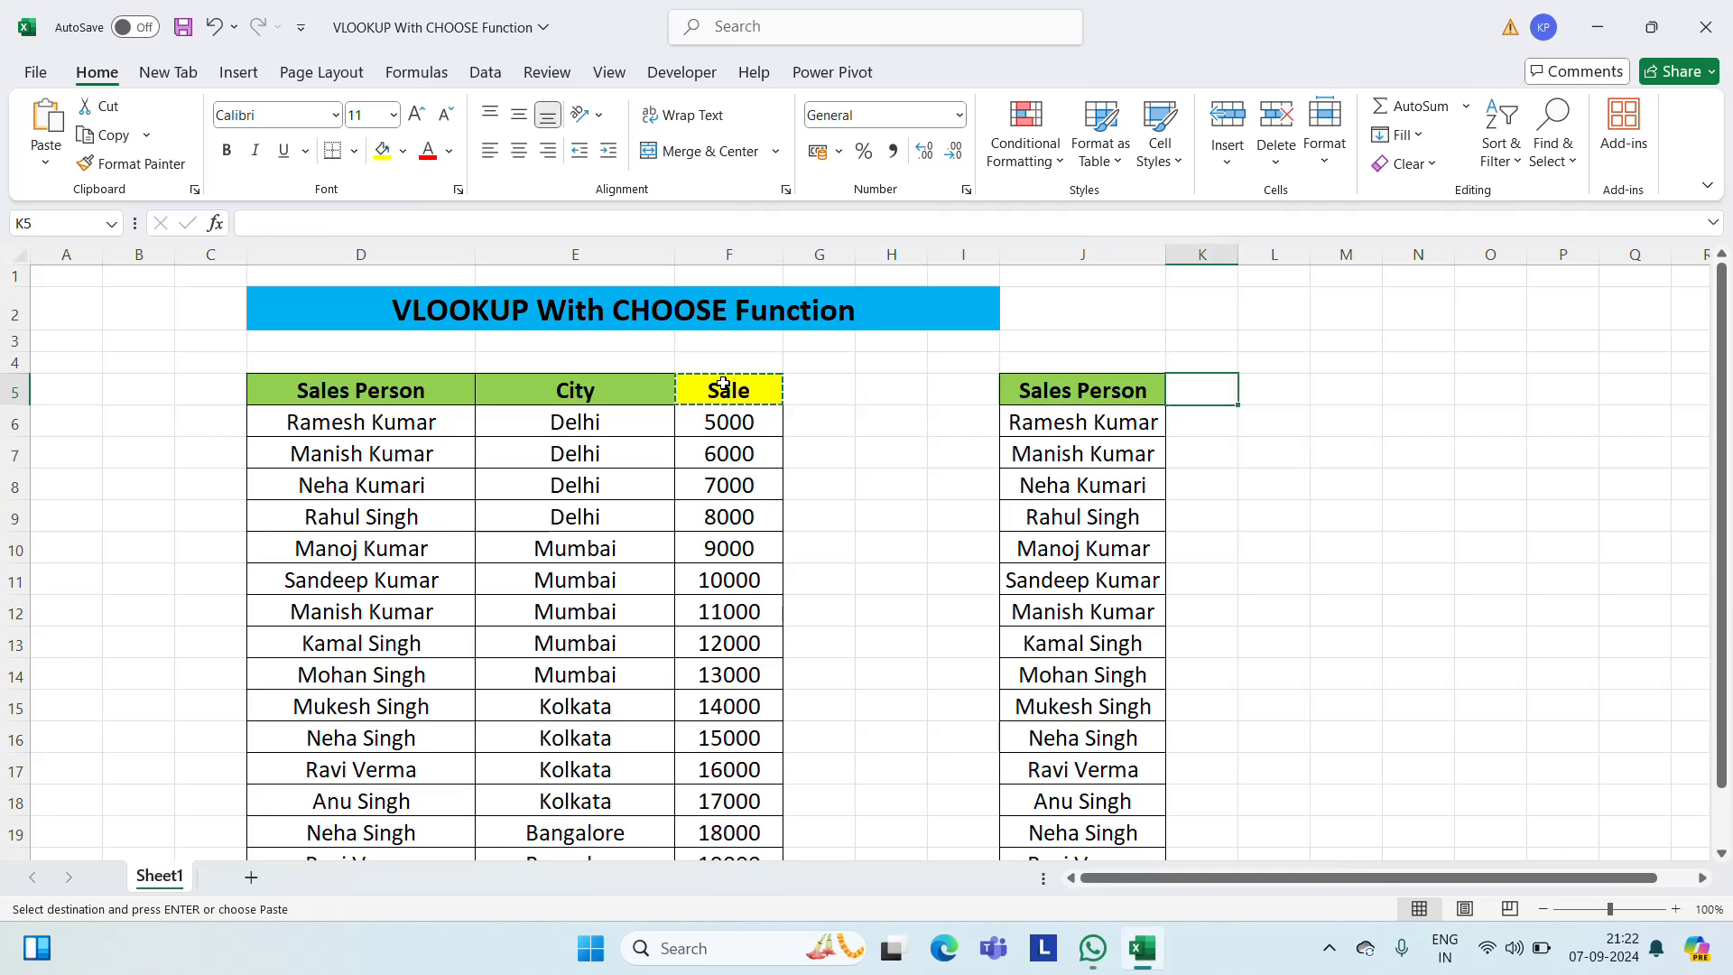
key(ctrl+v)
key(Escape)
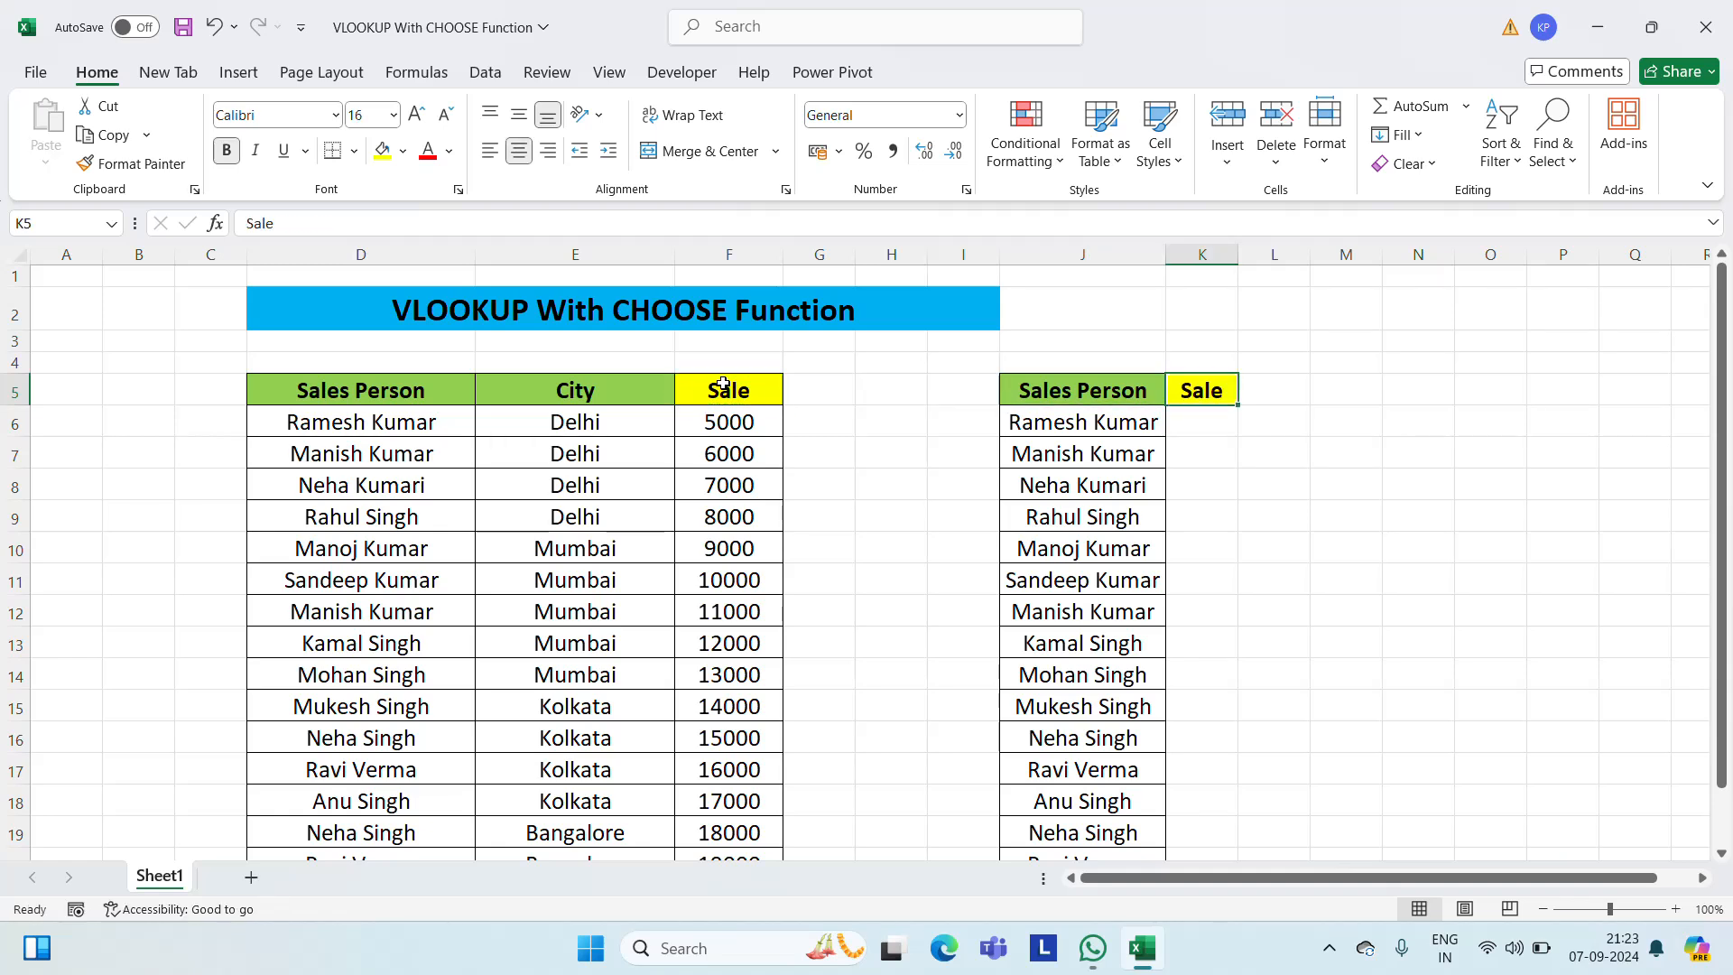
drag(1240, 249, 1301, 249)
Extend the merged, centered title in row 2 so that it spans D2:K2
click(1288, 421)
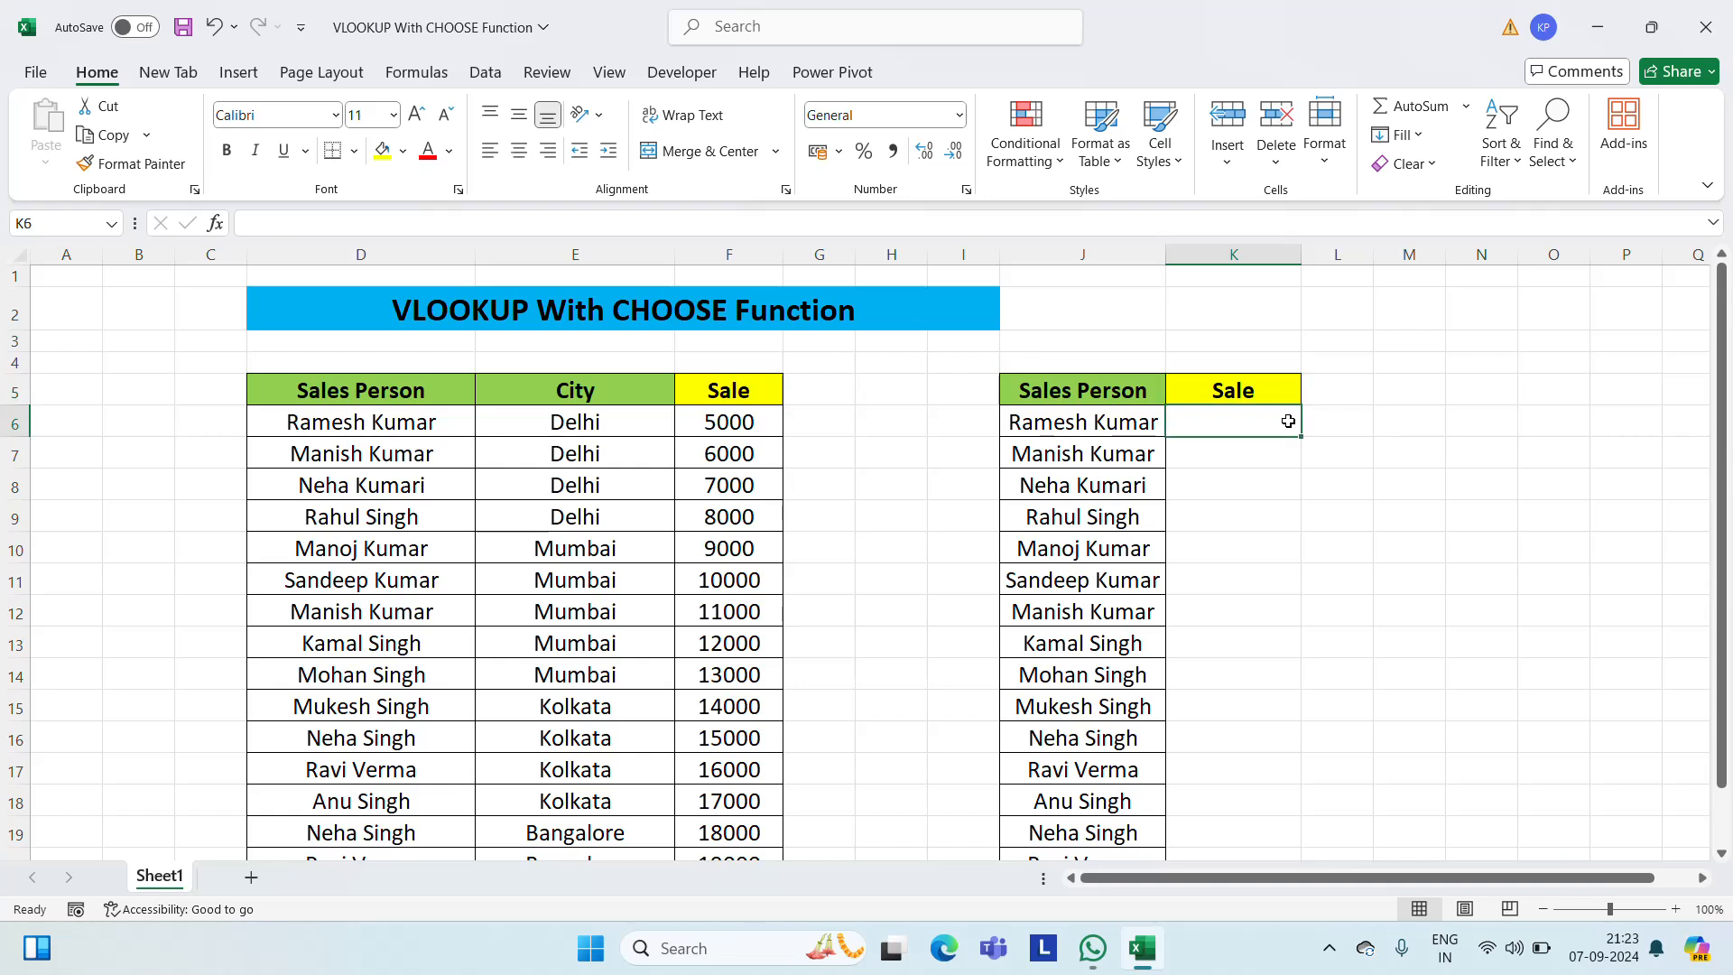
key(Left)
key(Left)
key(Up)
key(Up)
key(Up)
key(Up)
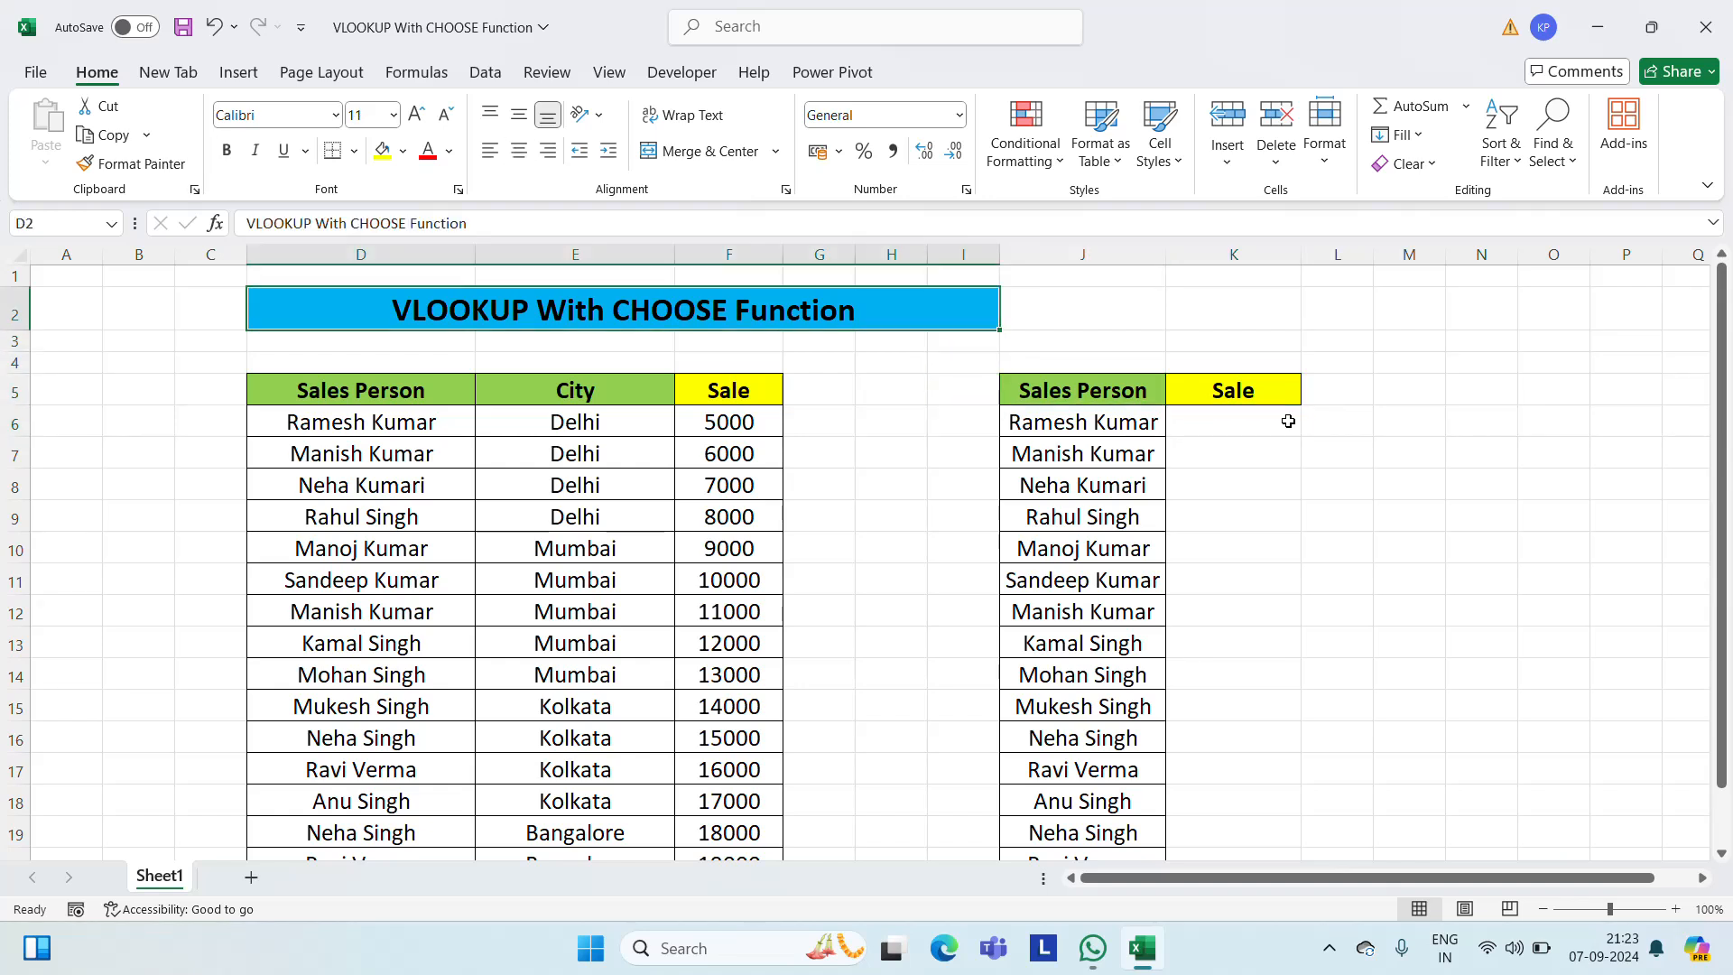
key(shift+Right)
key(shift+Right)
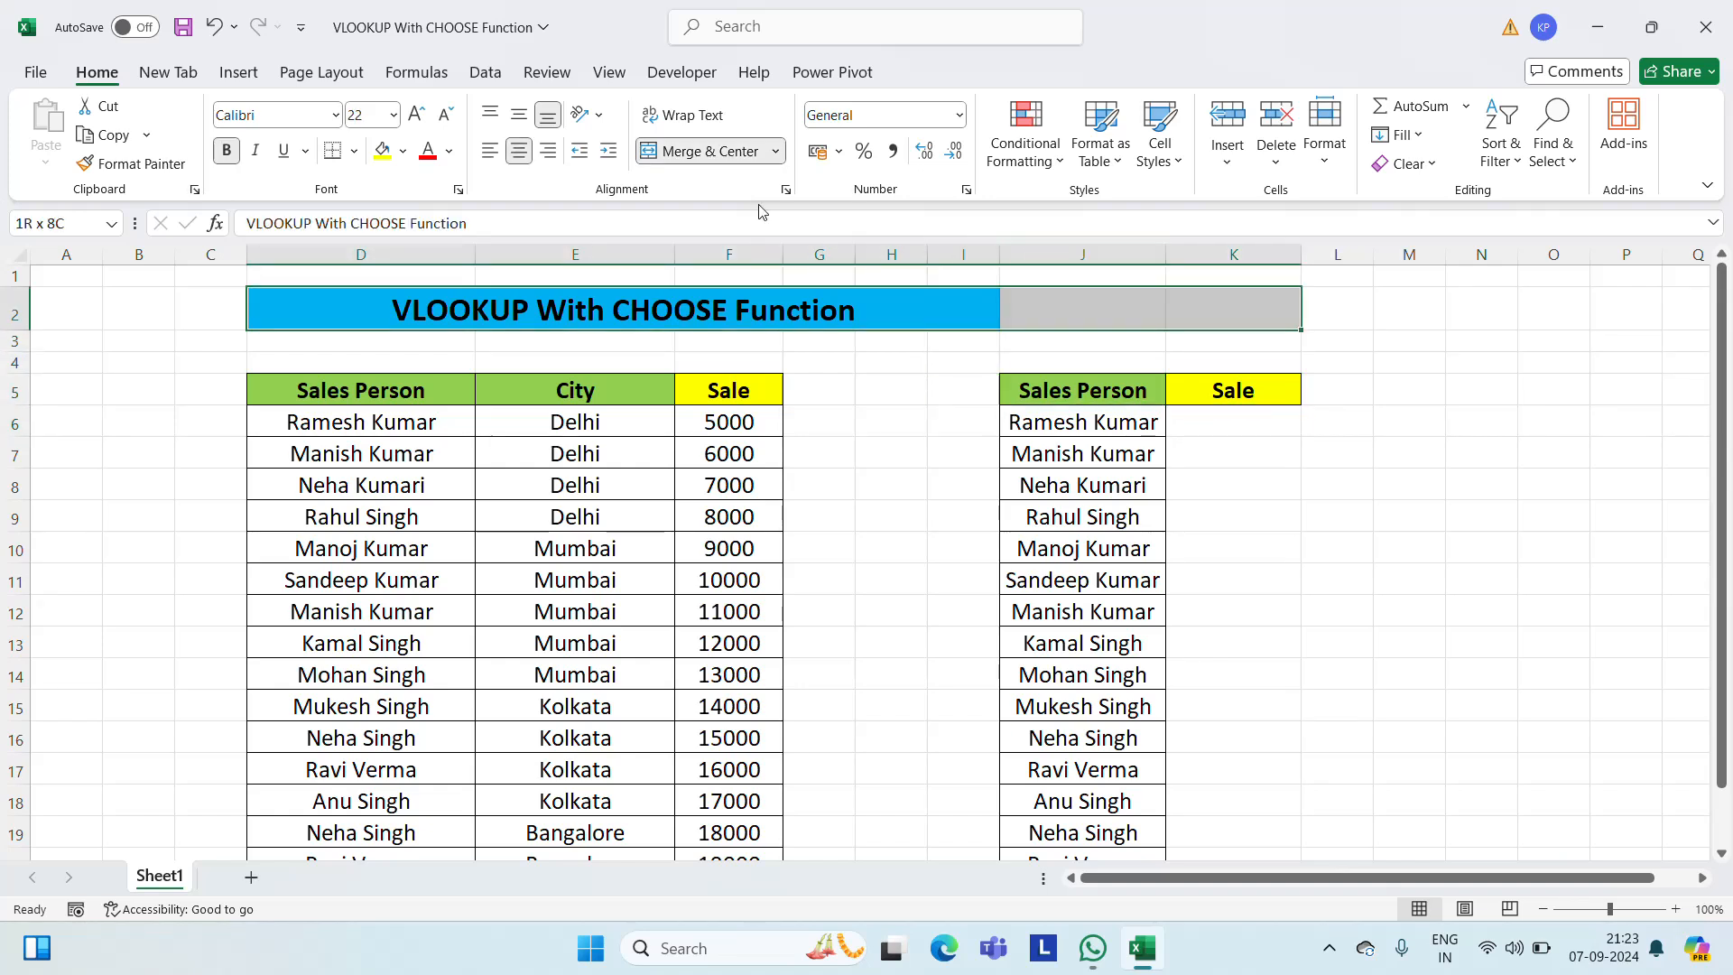
click(762, 150)
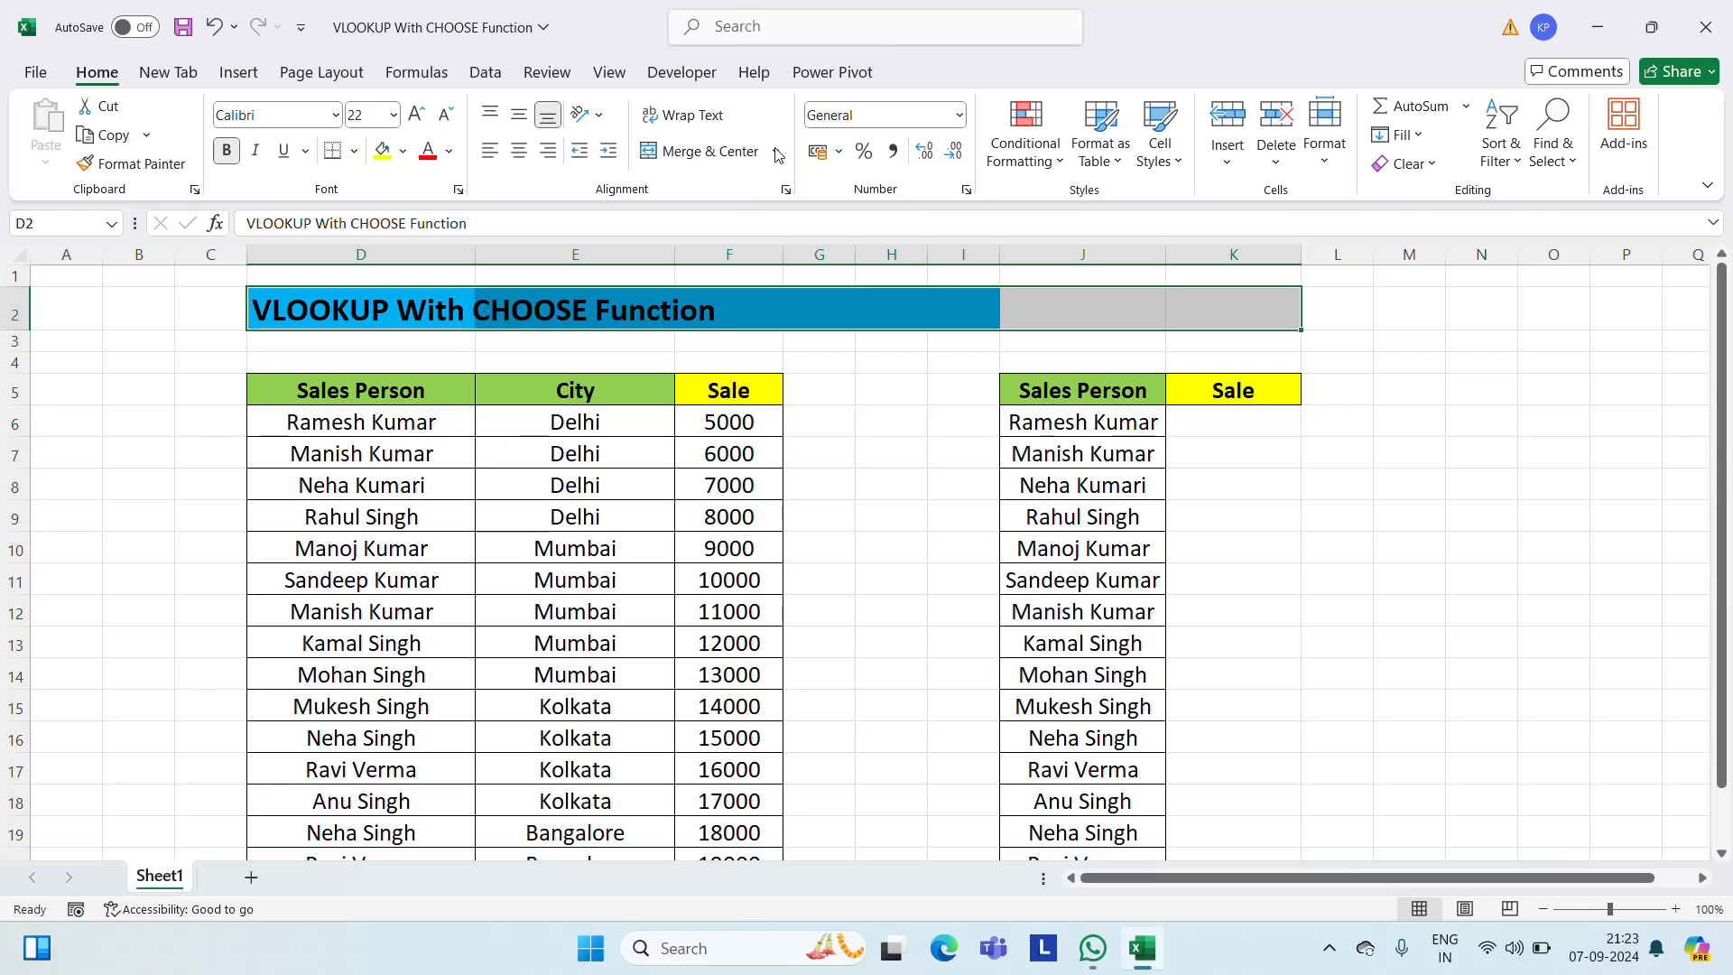
click(758, 151)
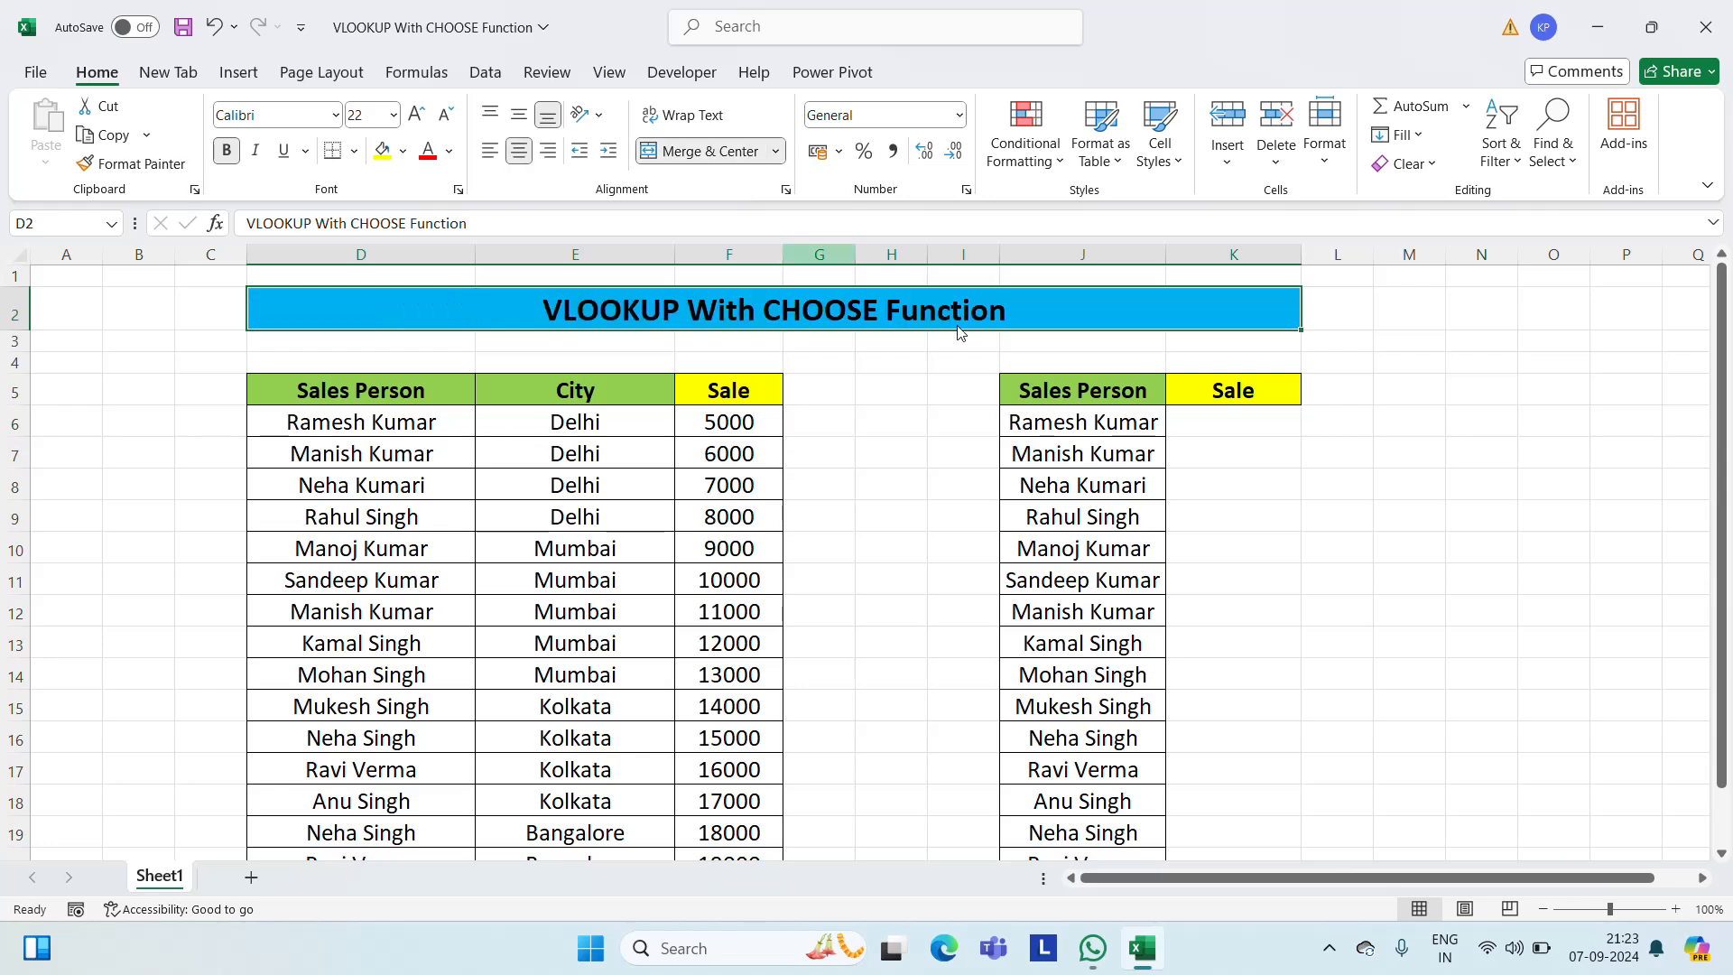
Begin a VLOOKUP formula in K6 with J6 as lookup value and a nested CHOOSE using {1,2} as its index
click(1226, 418)
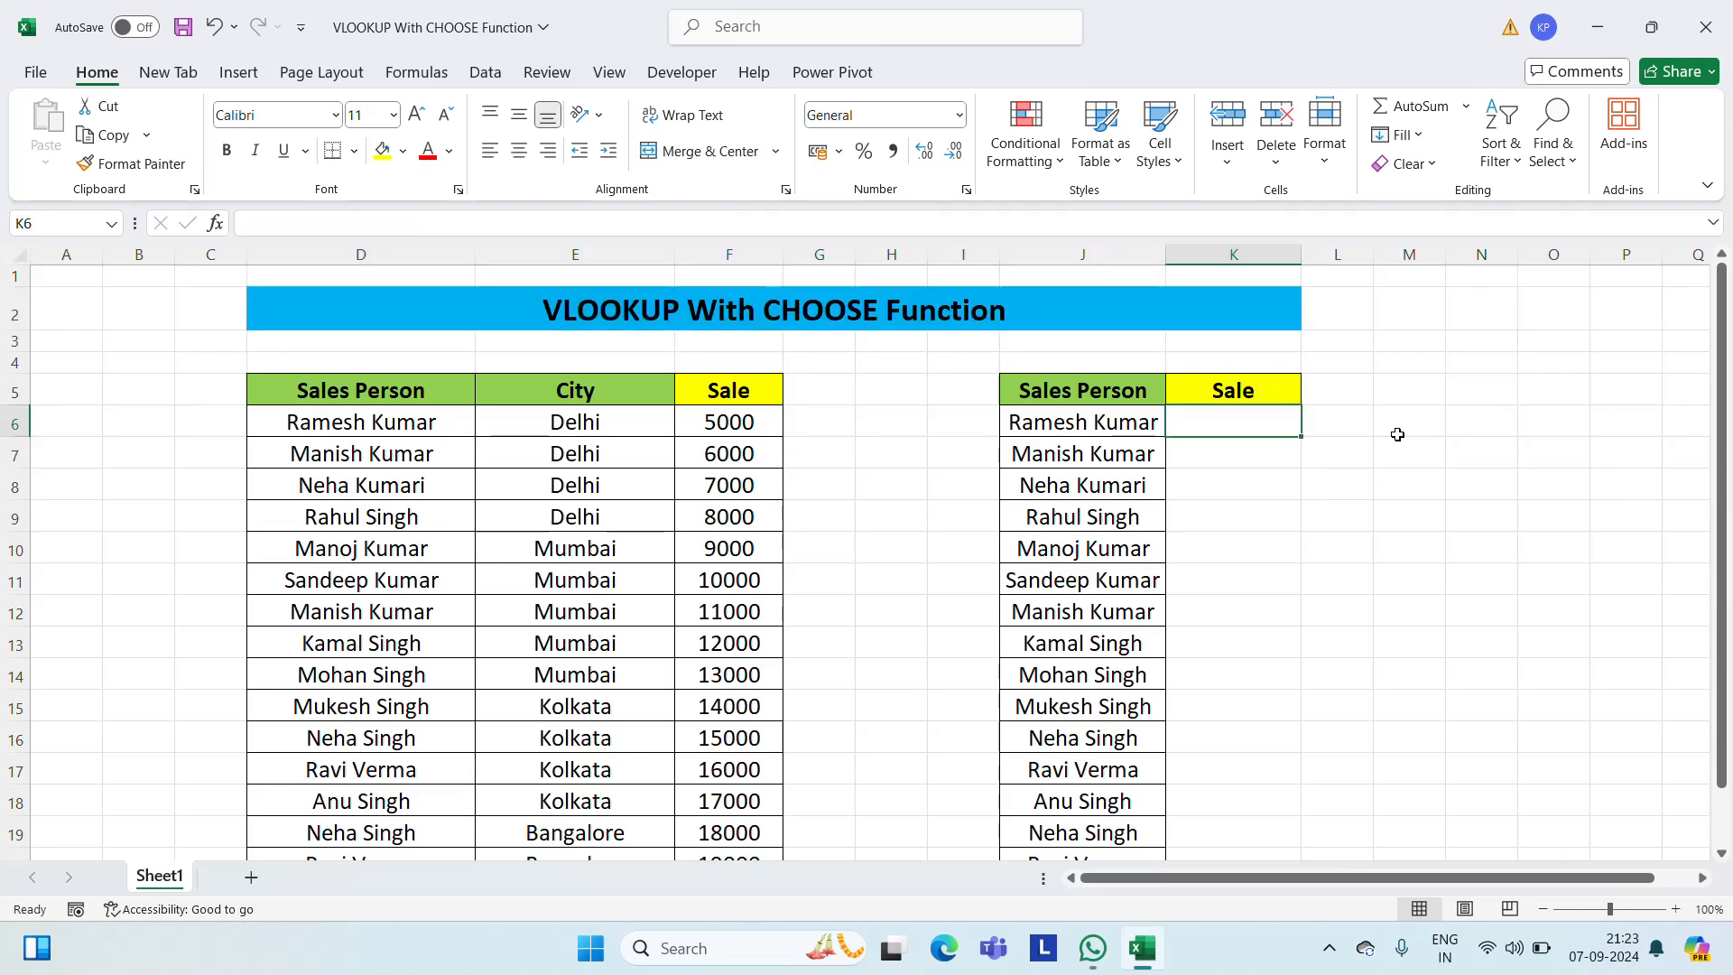
text(=vl)
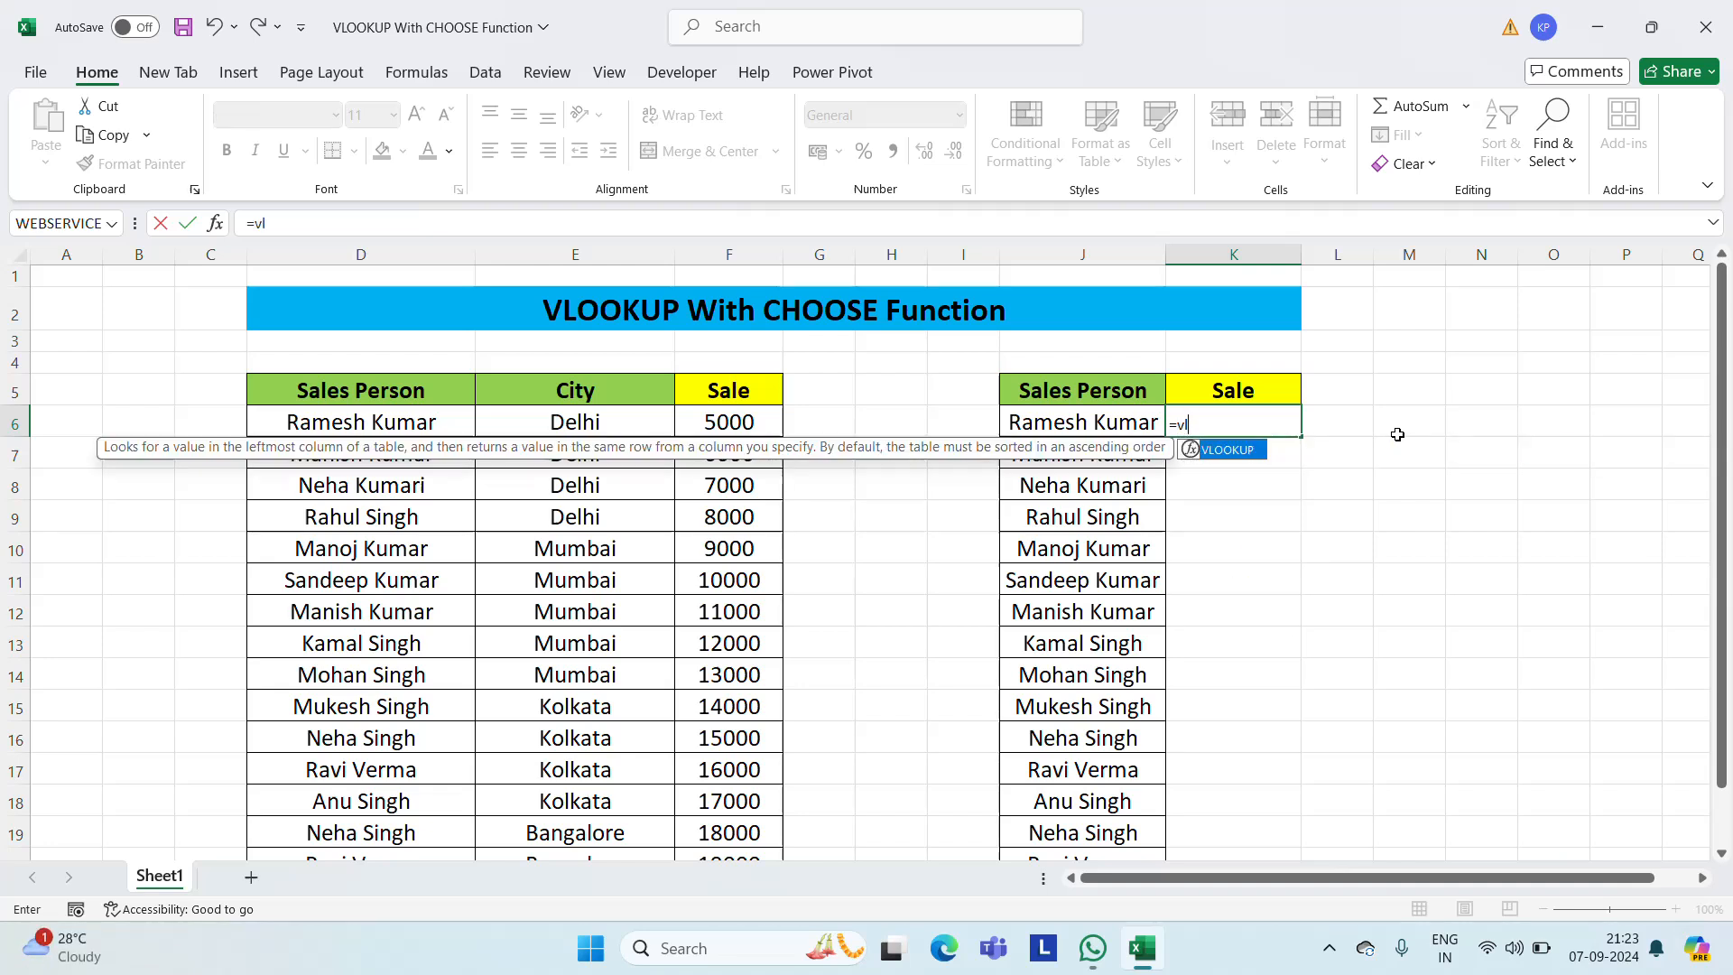
key(Tab)
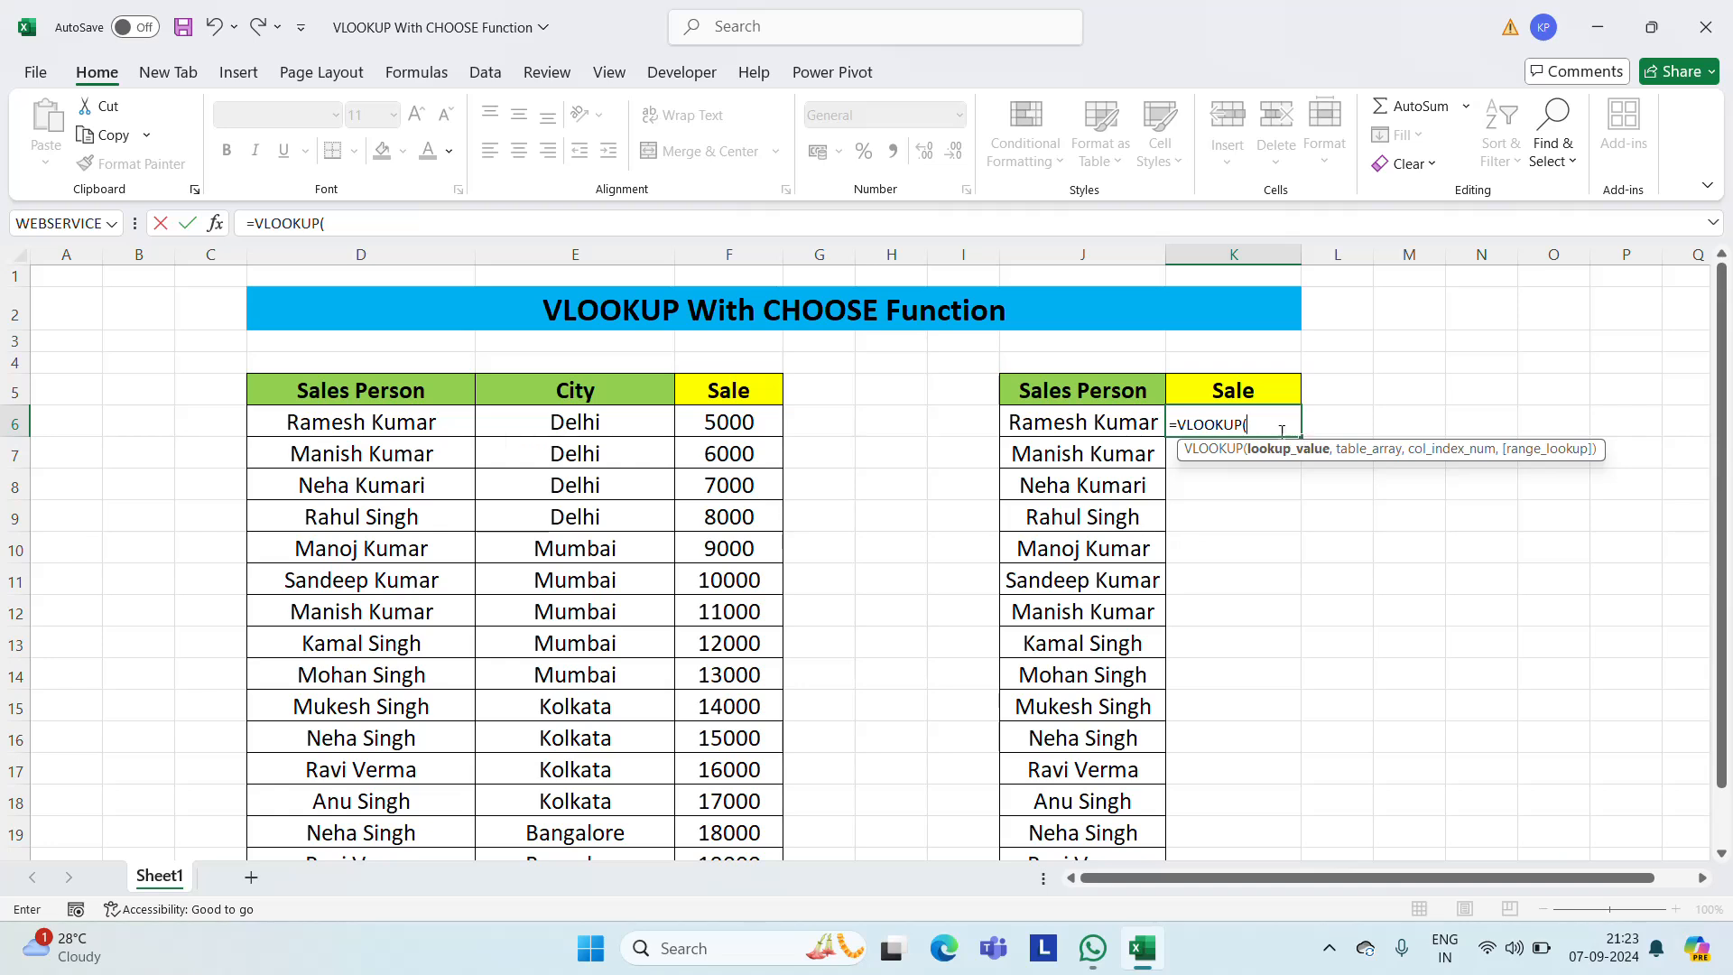
click(1054, 418)
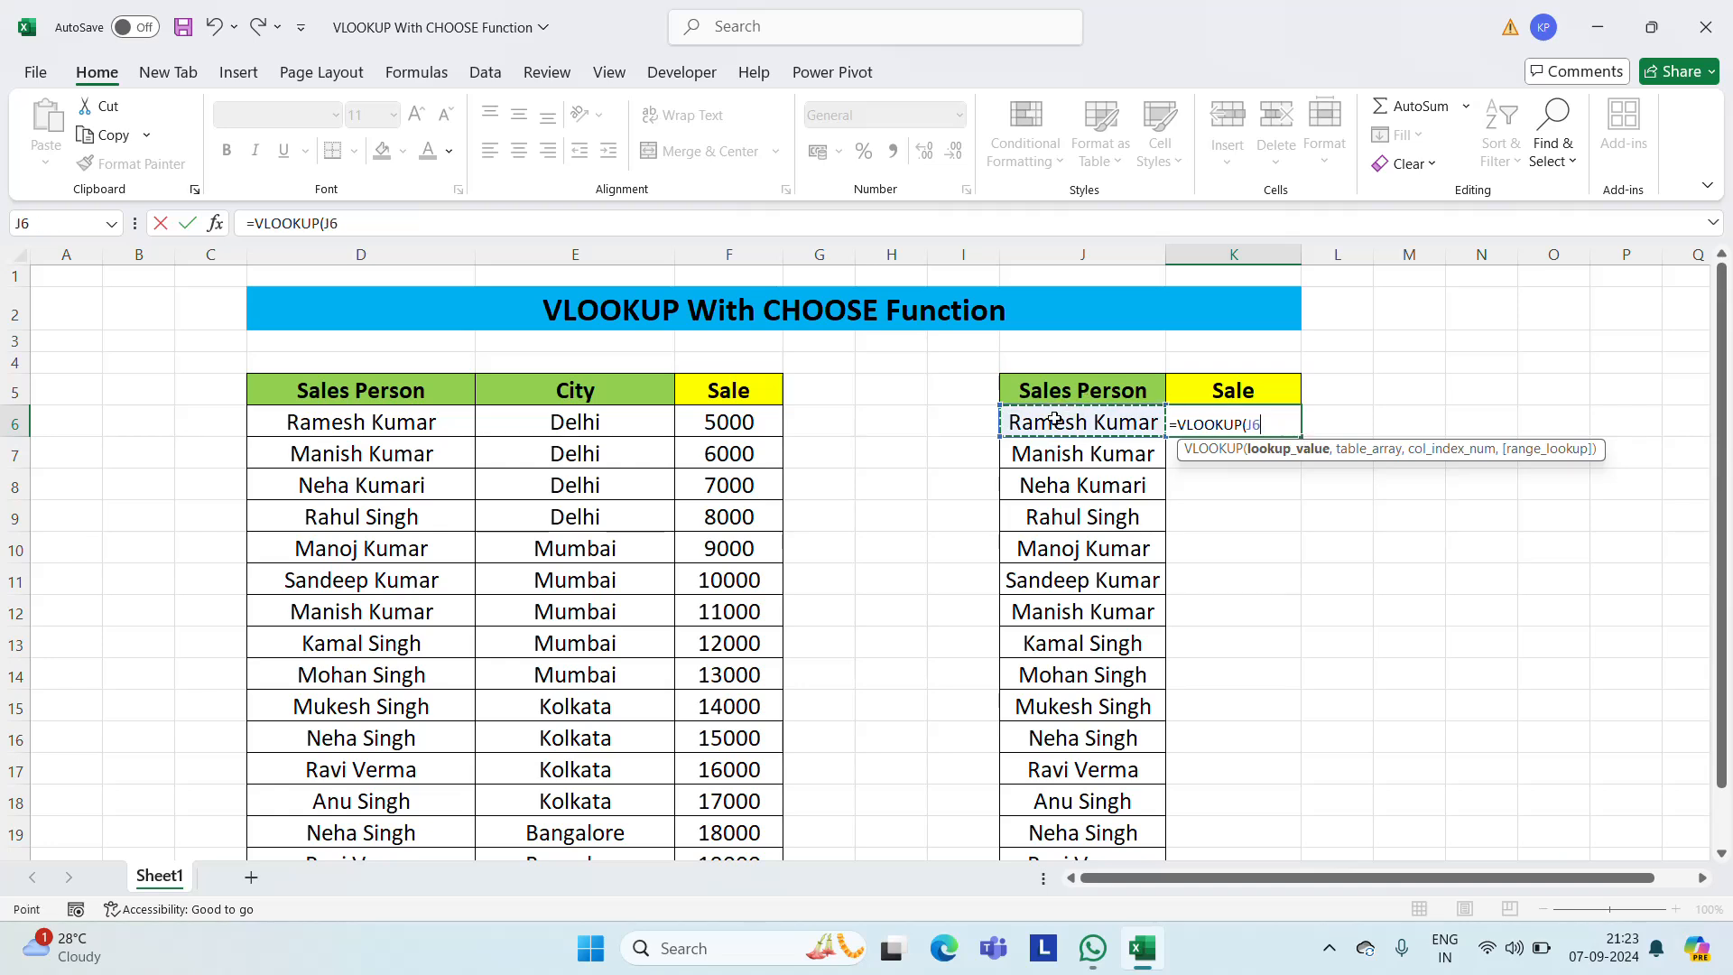
text(,cho)
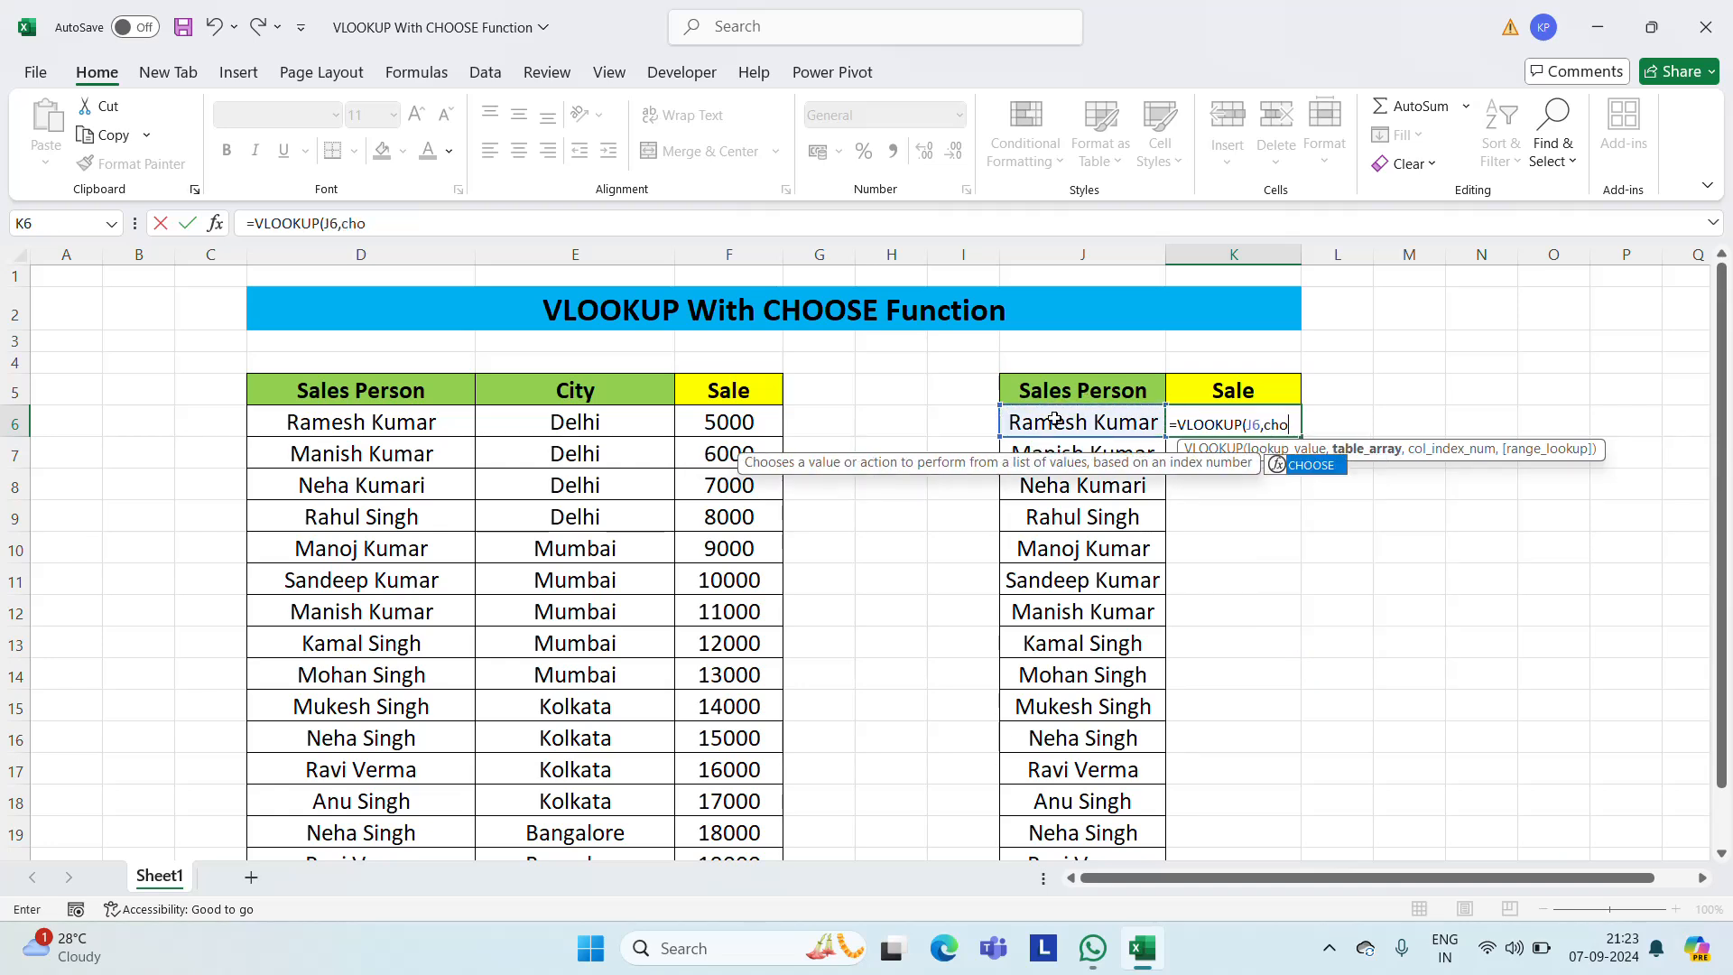
key(Tab)
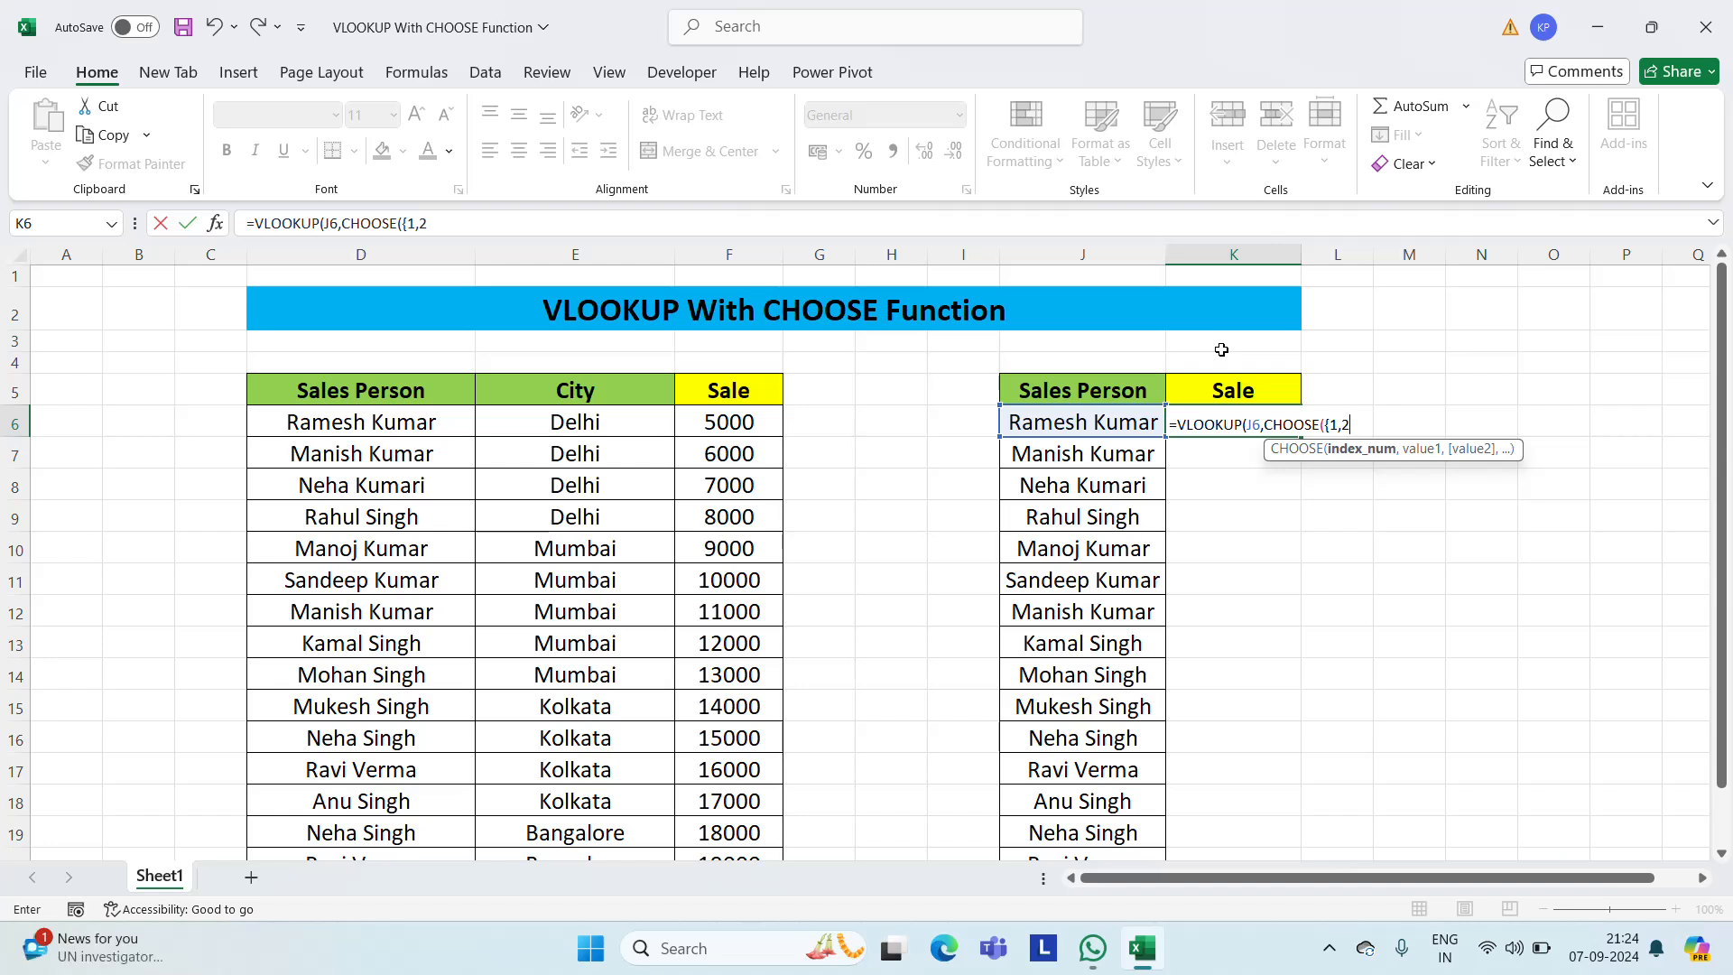
text(},)
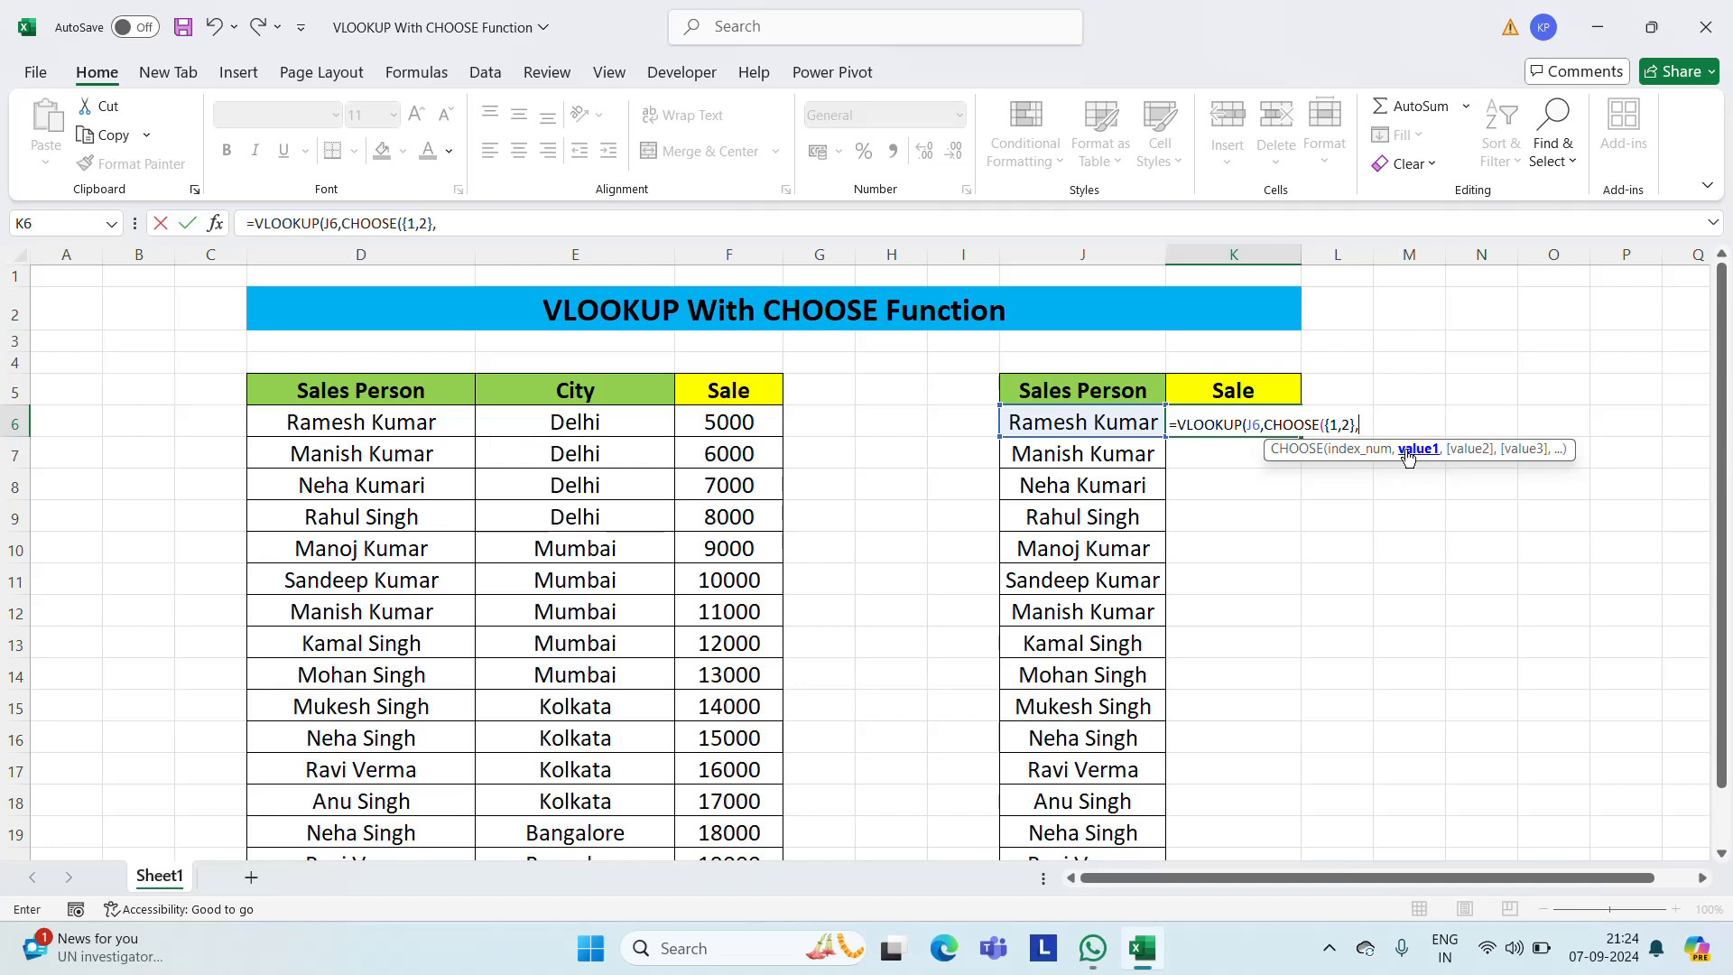
Add D6:D21 as the first value and F6:F21 as the second value of the CHOOSE function
click(371, 417)
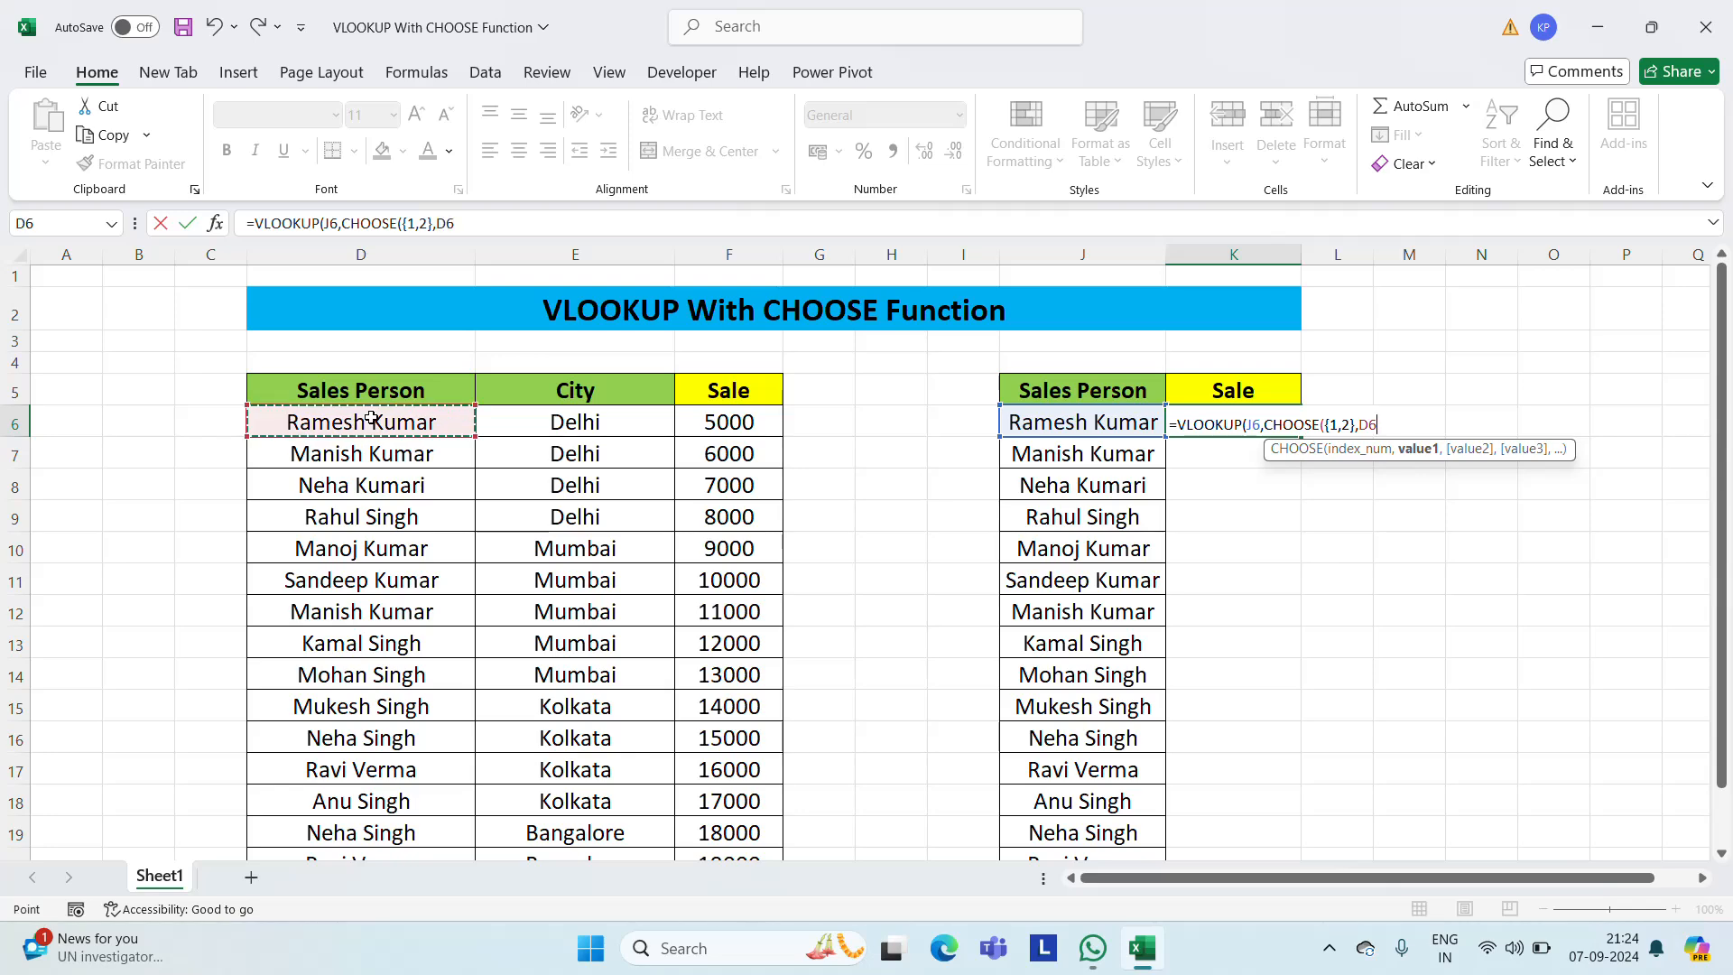
scroll(371, 417, down, 1)
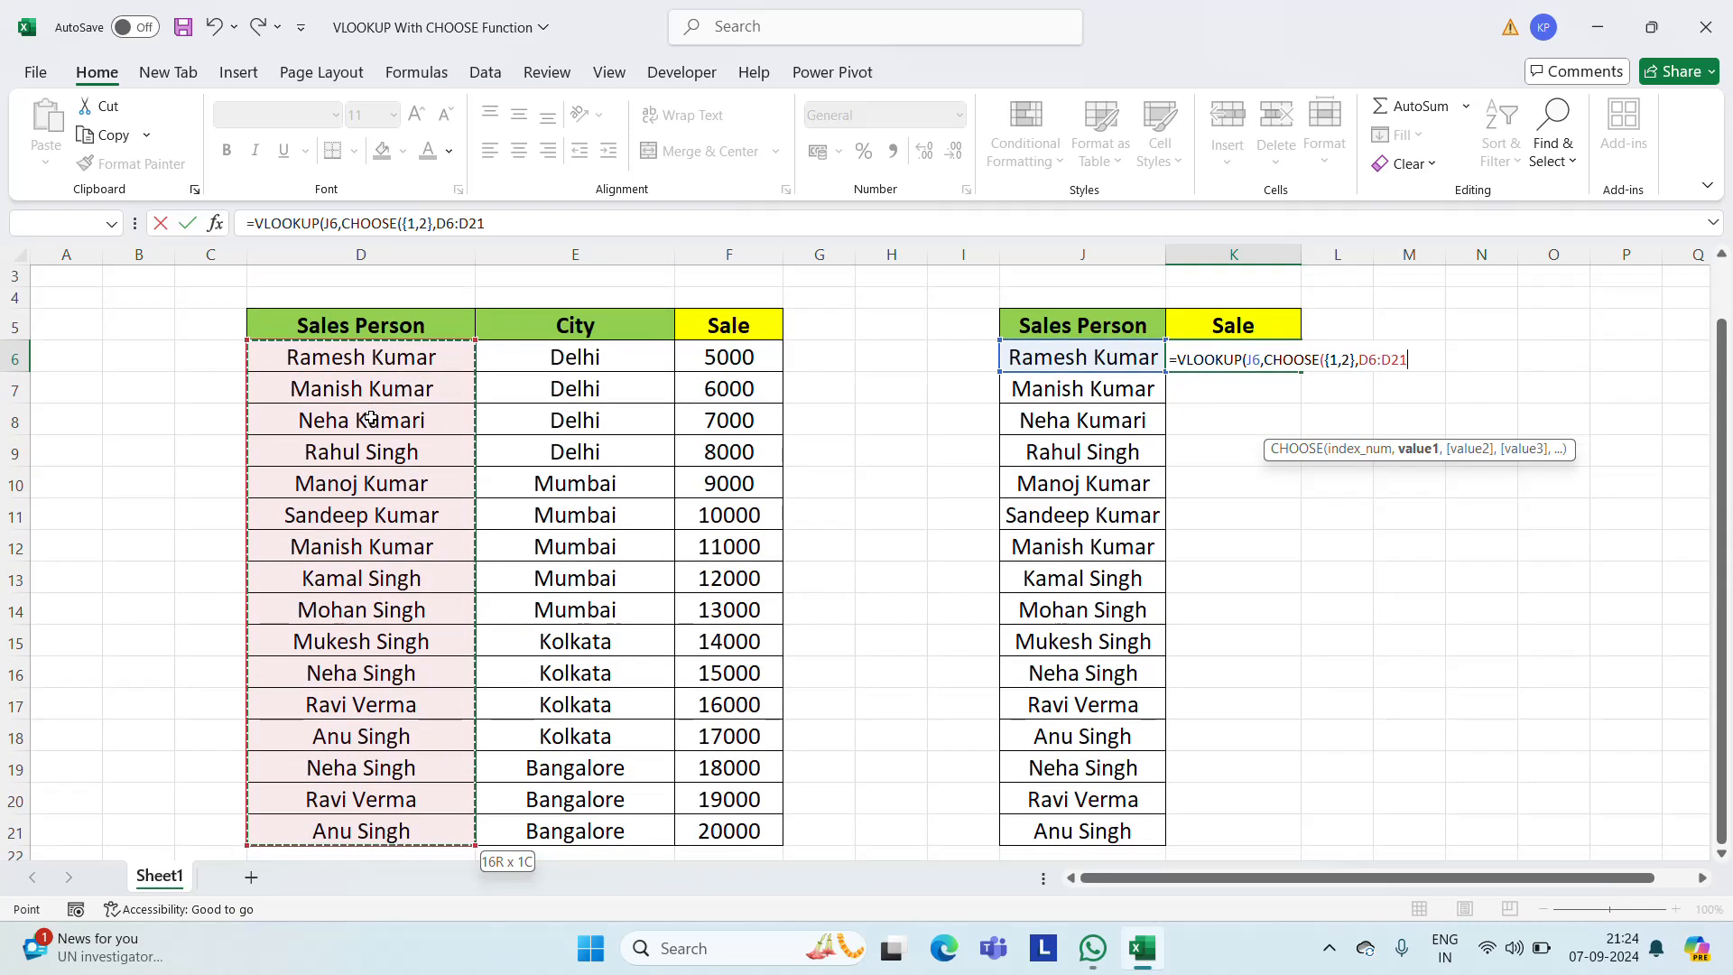
text(,)
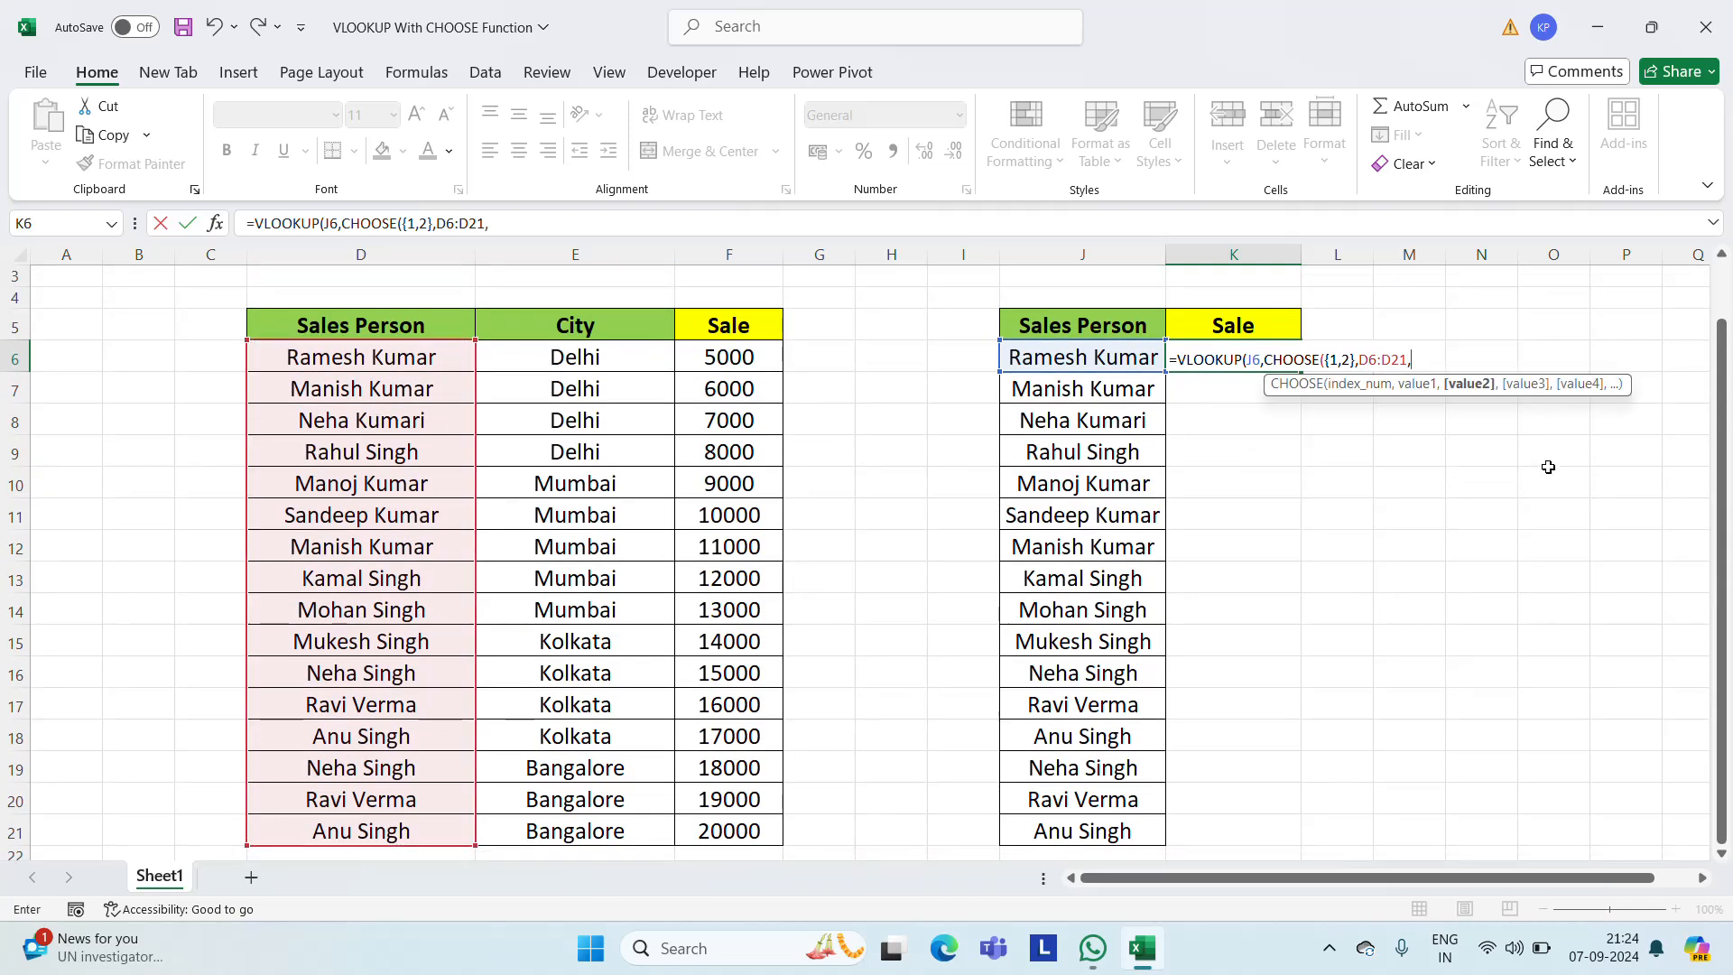
drag(1721, 523, 1730, 441)
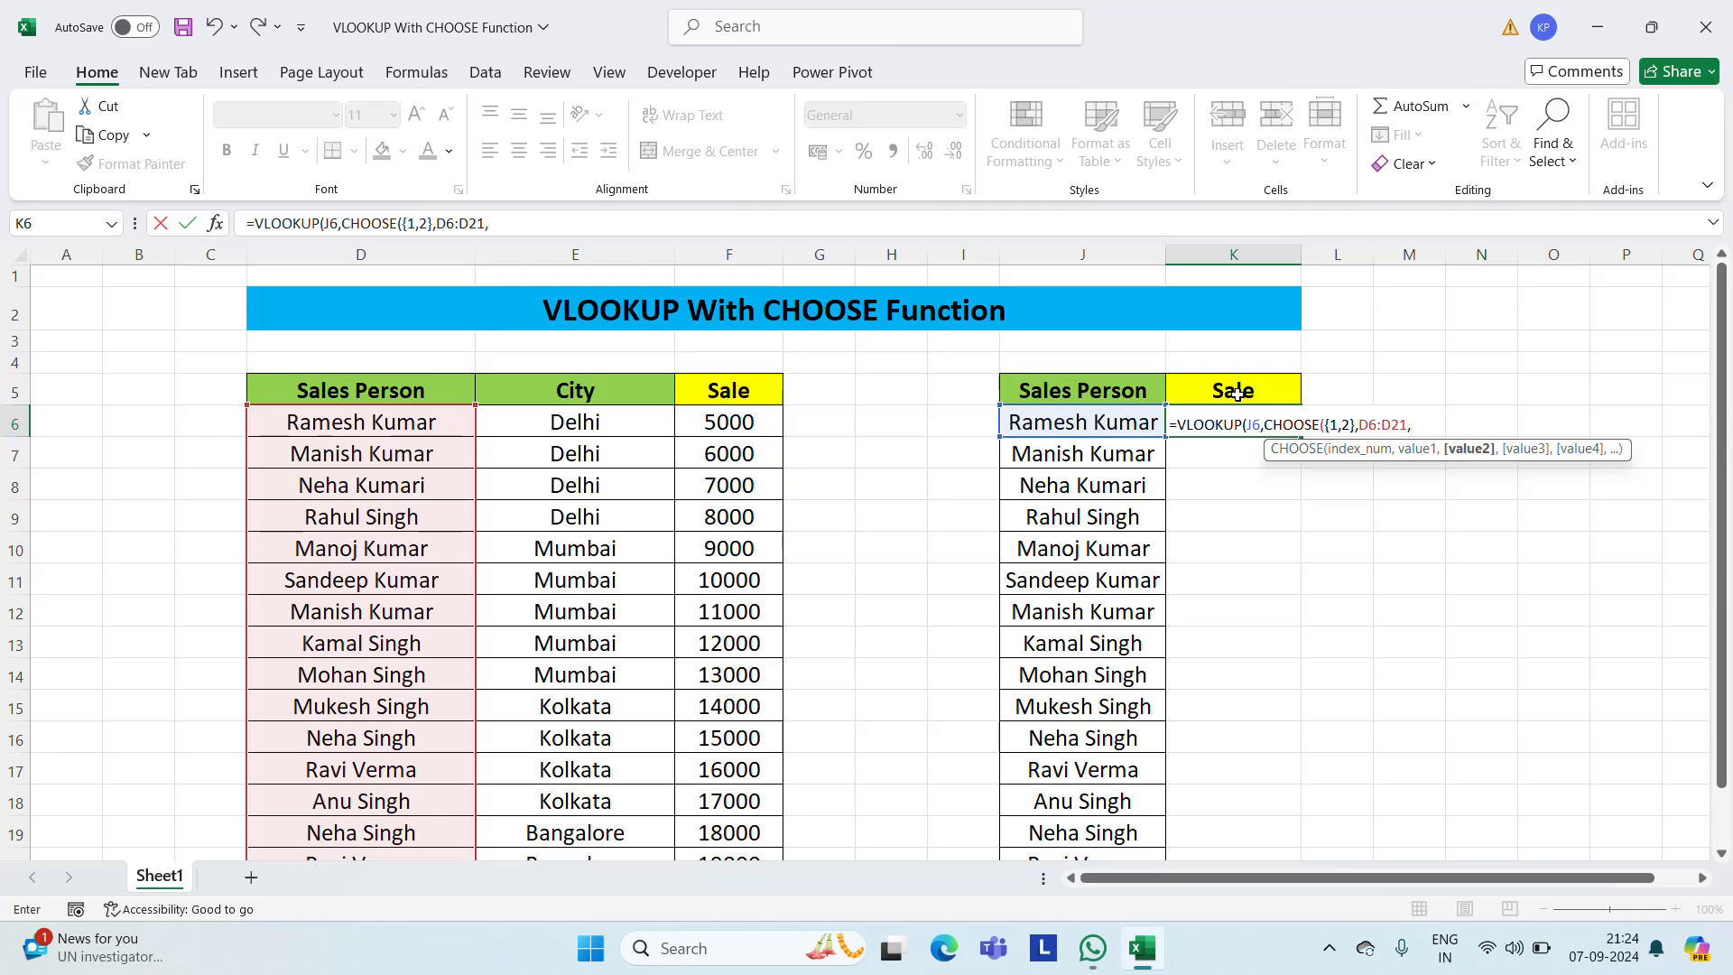
click(740, 419)
drag(740, 418, 729, 835)
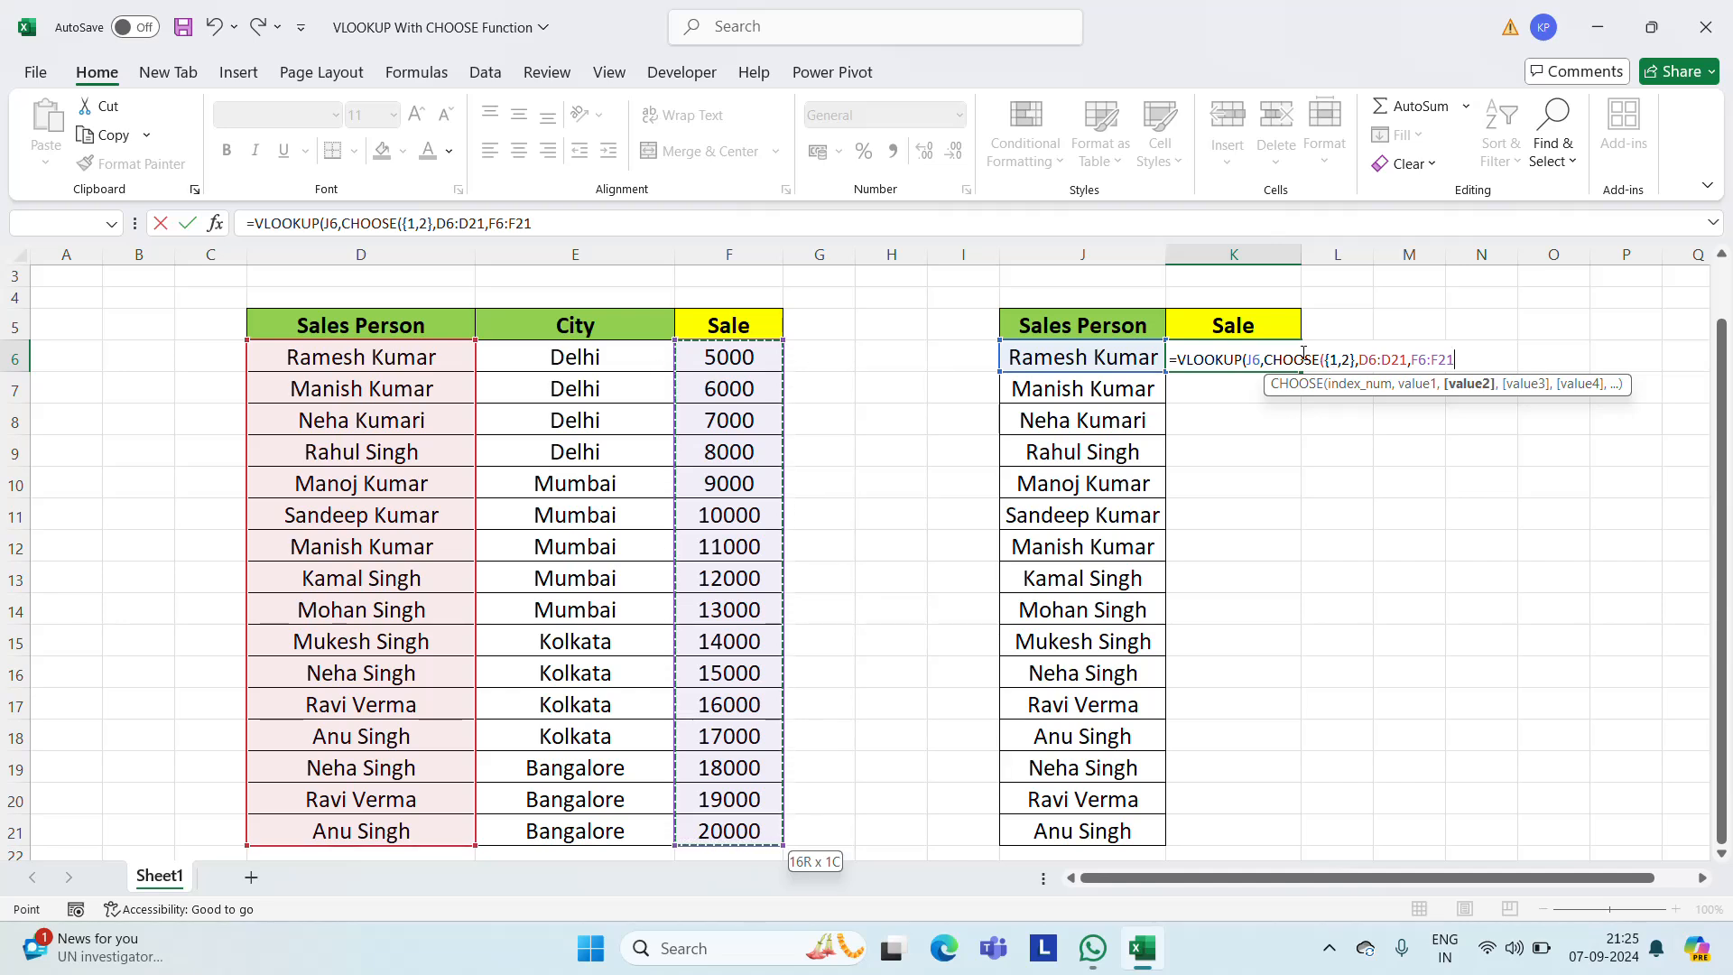
Make the Sales Person range in the CHOOSE function absolute as $D$6:$D$21
click(1376, 360)
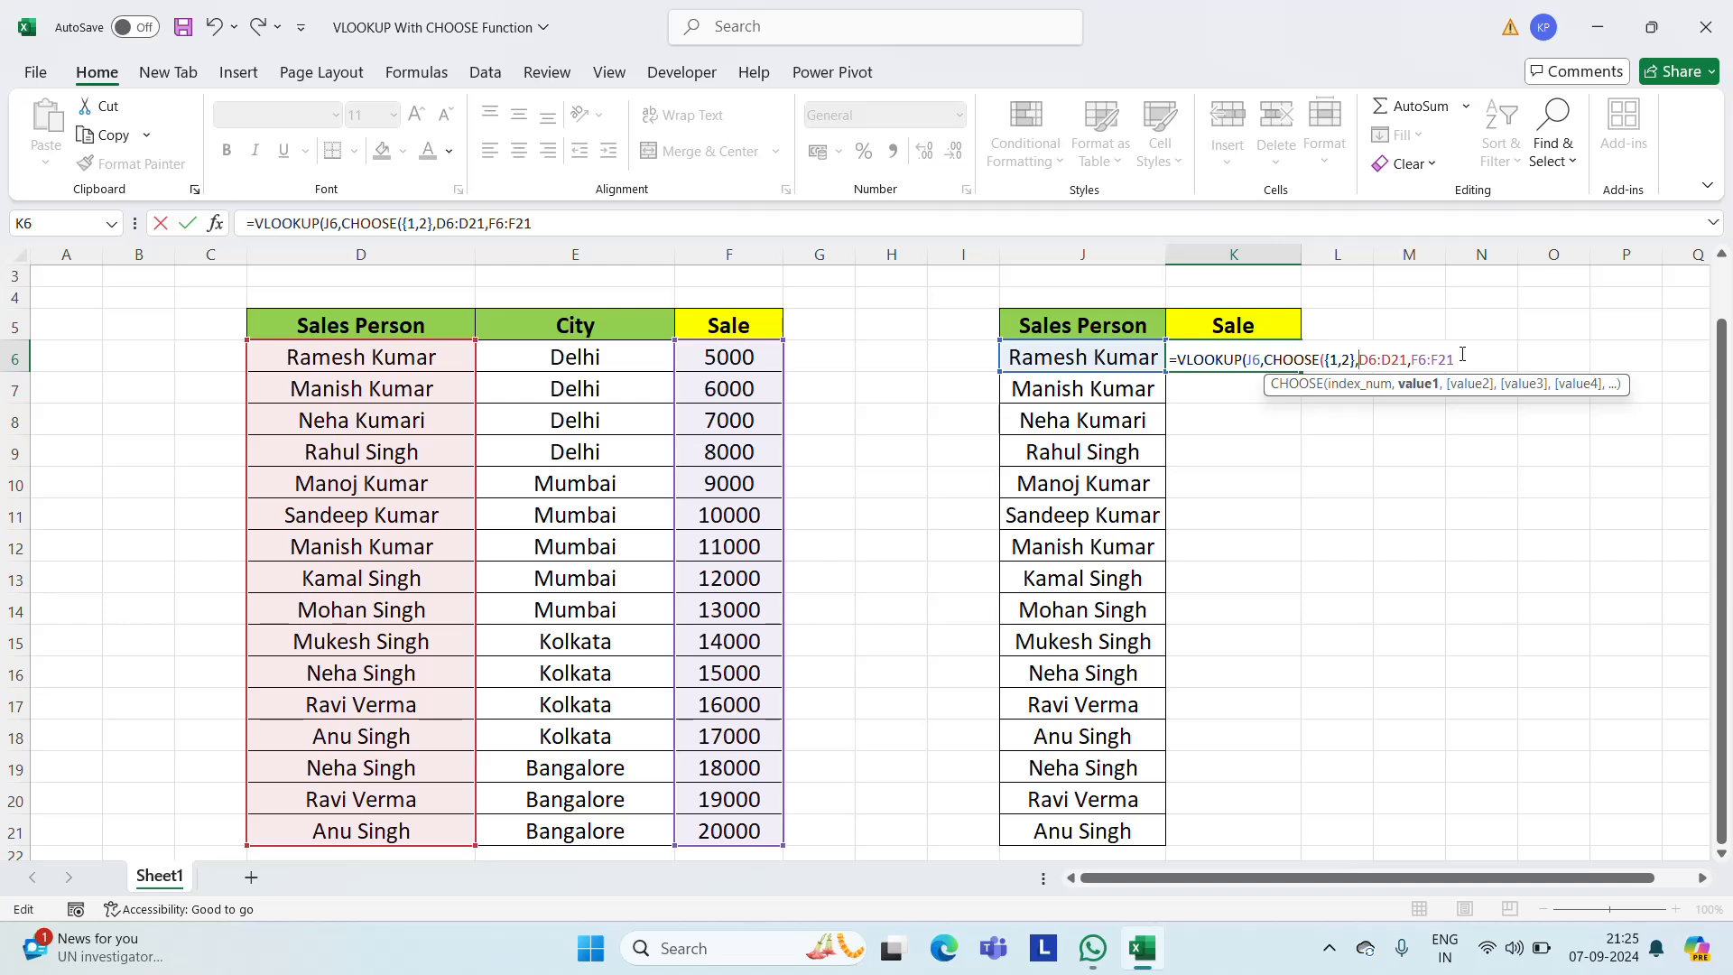
text($D)
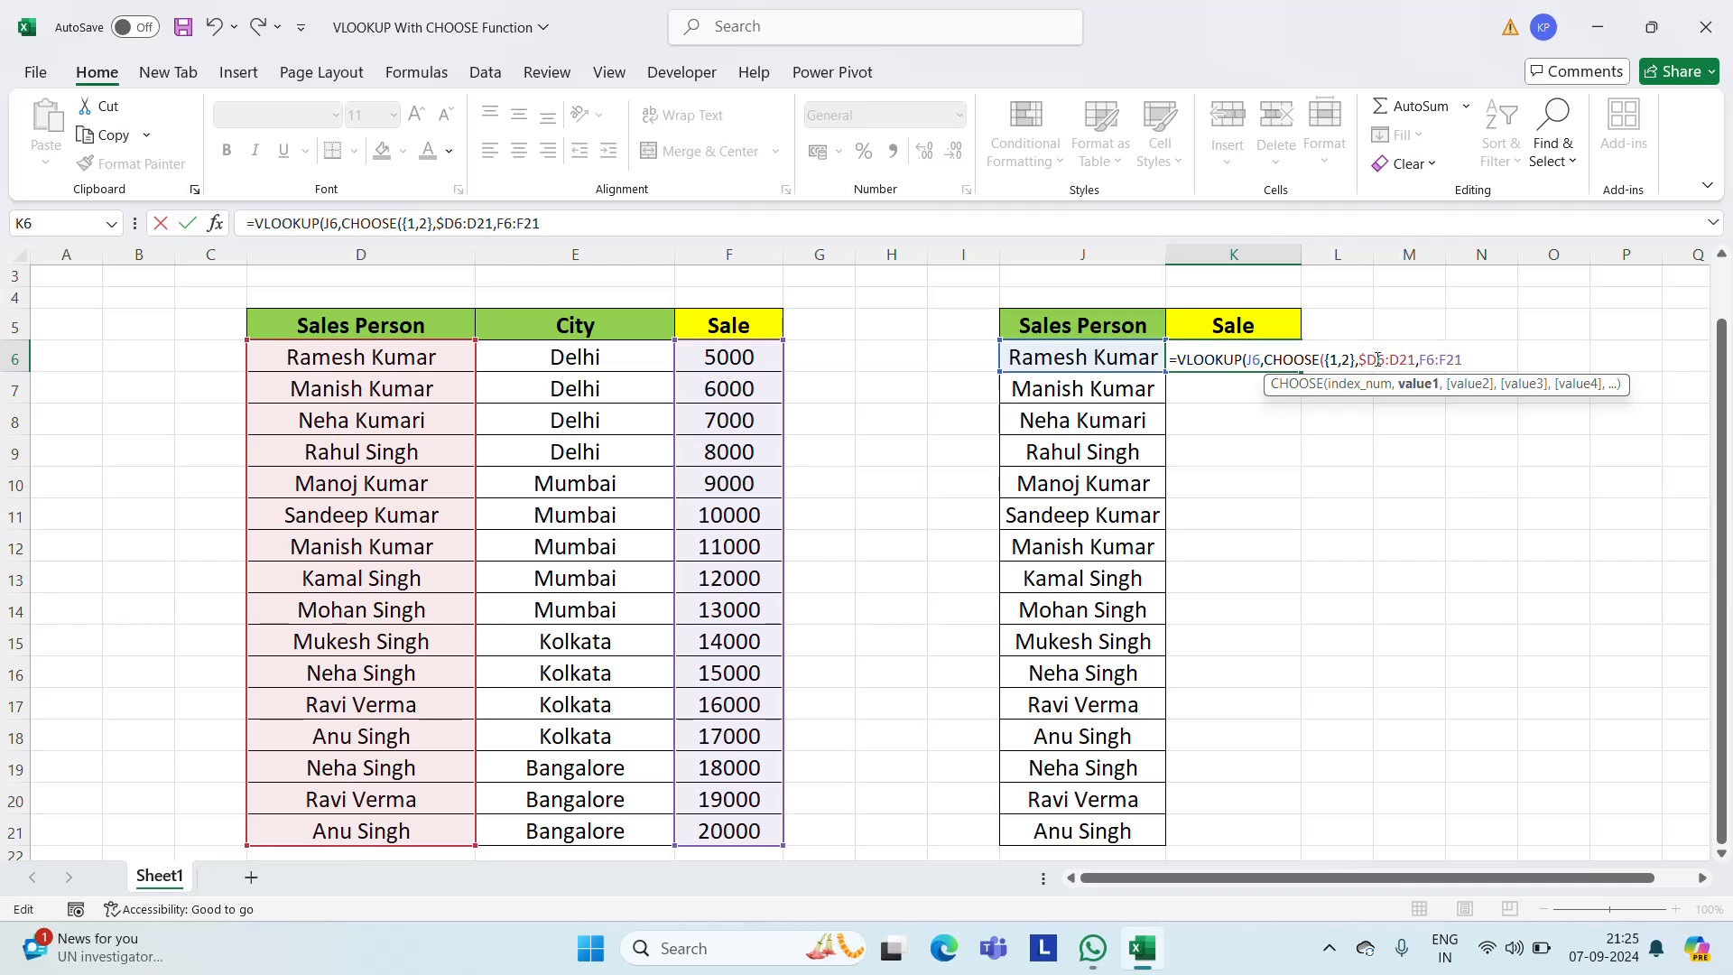
text($)
click(1397, 361)
text($)
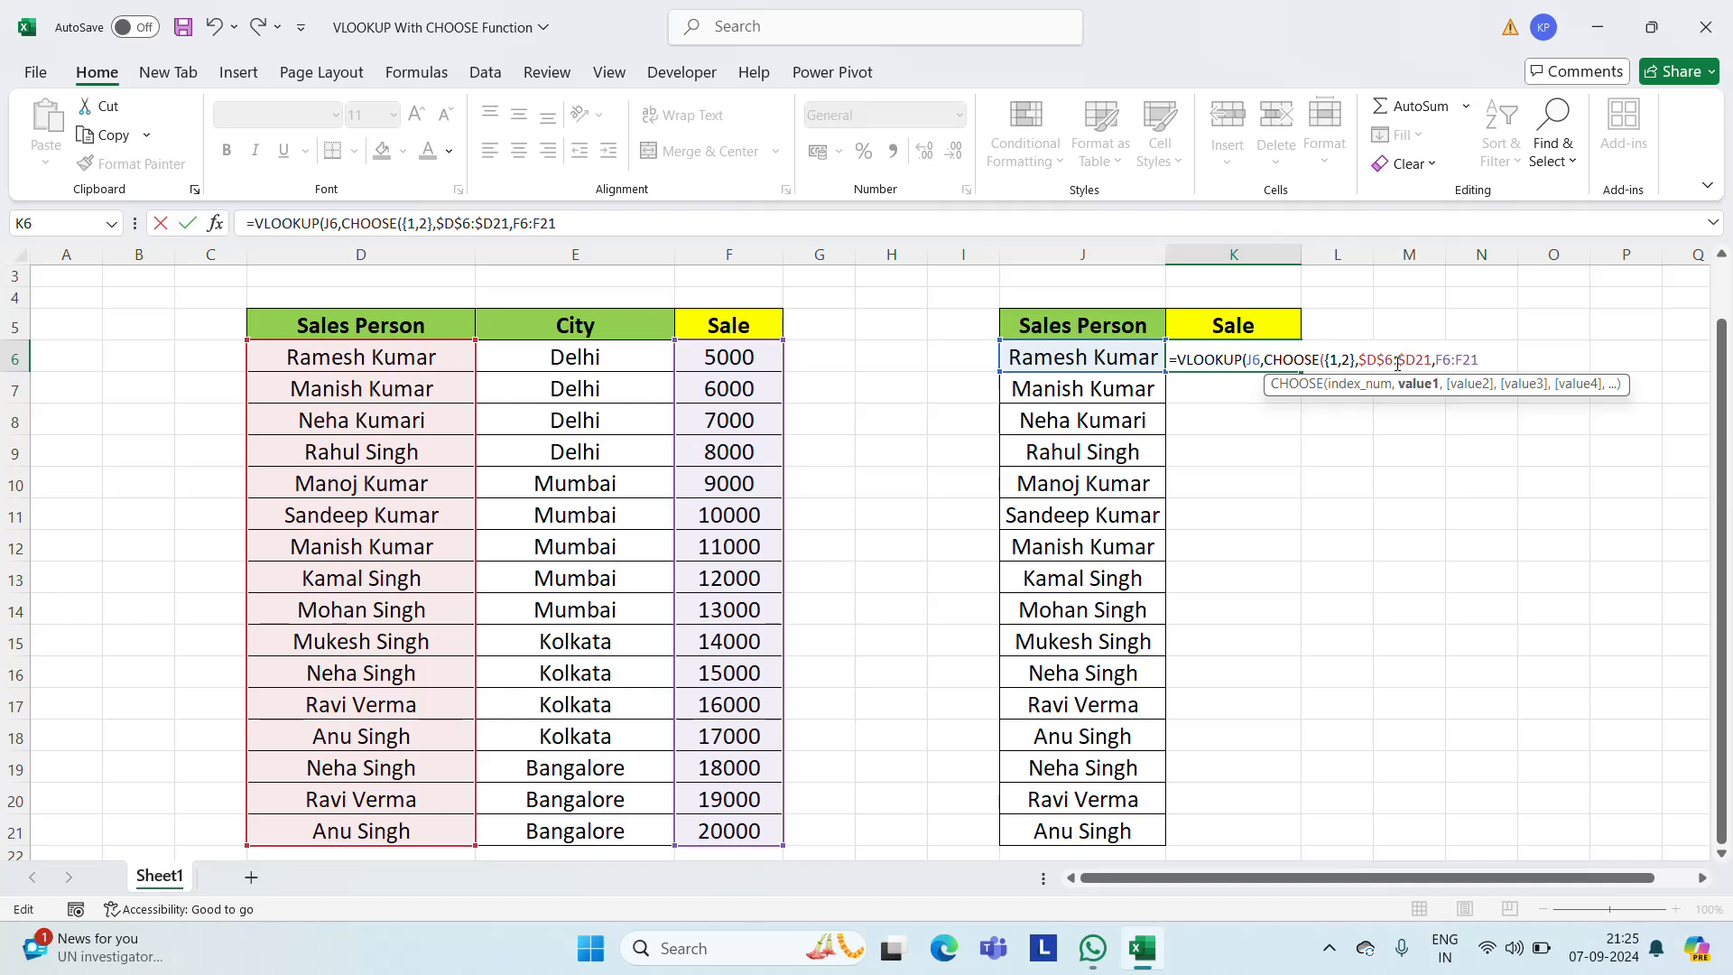
click(1413, 361)
text($D$)
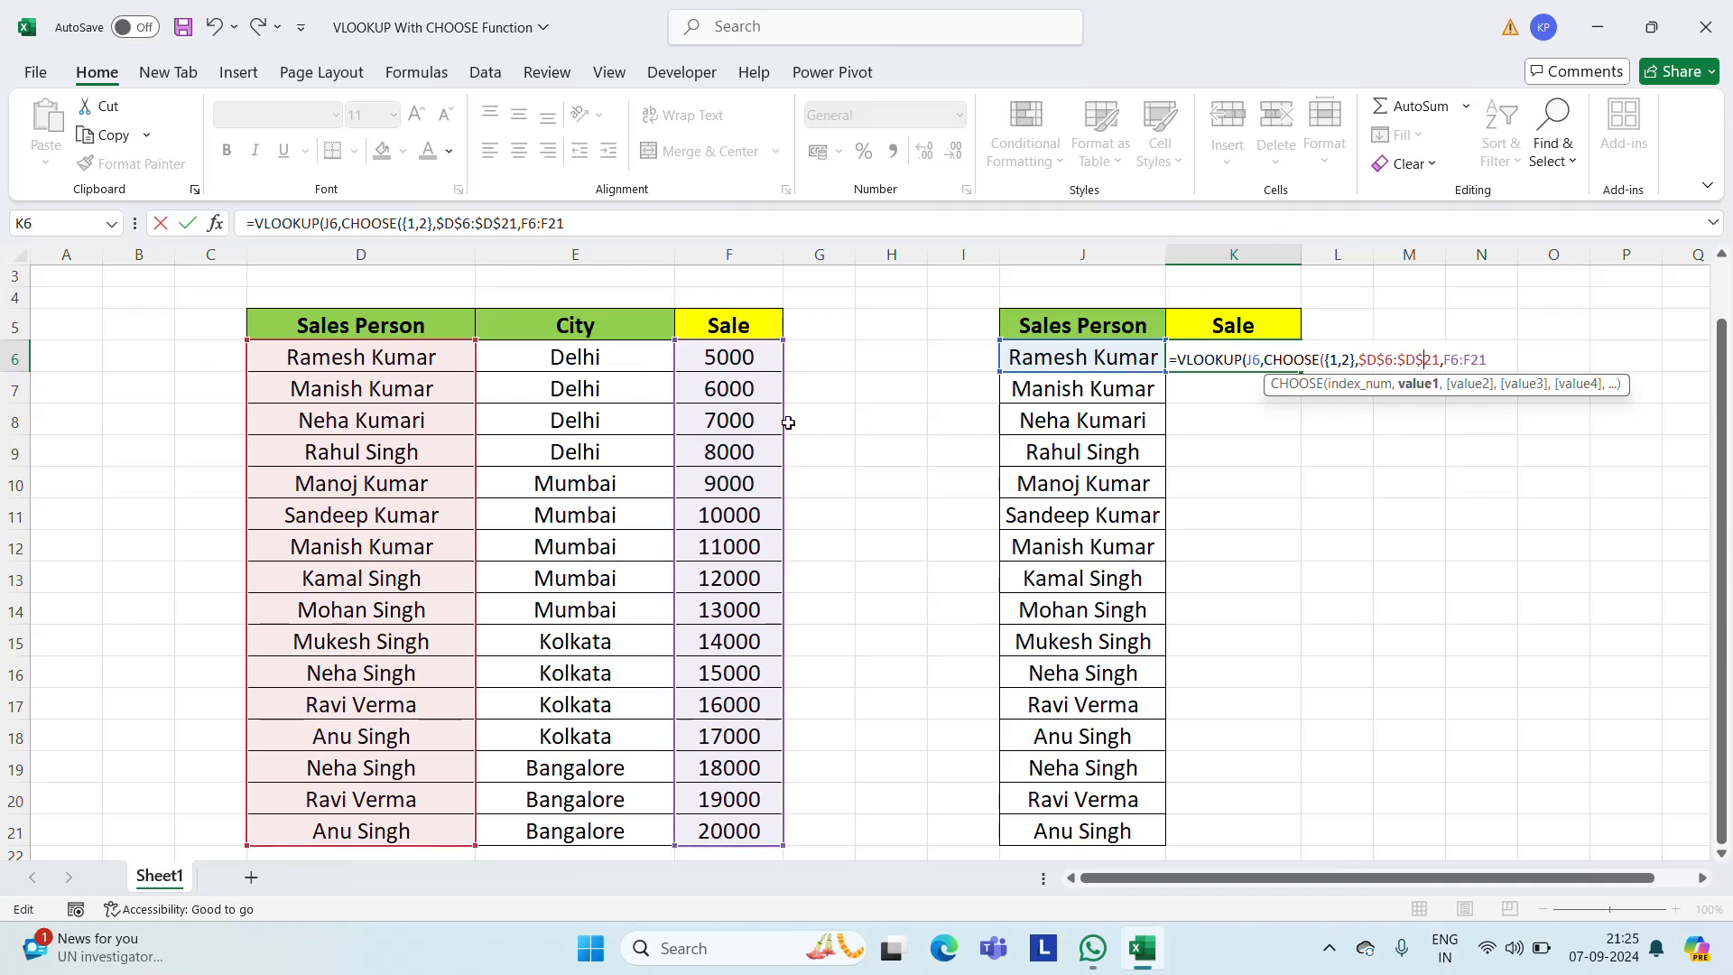
Make the Sale range in the CHOOSE function absolute as $F$6:$F$21
click(1450, 360)
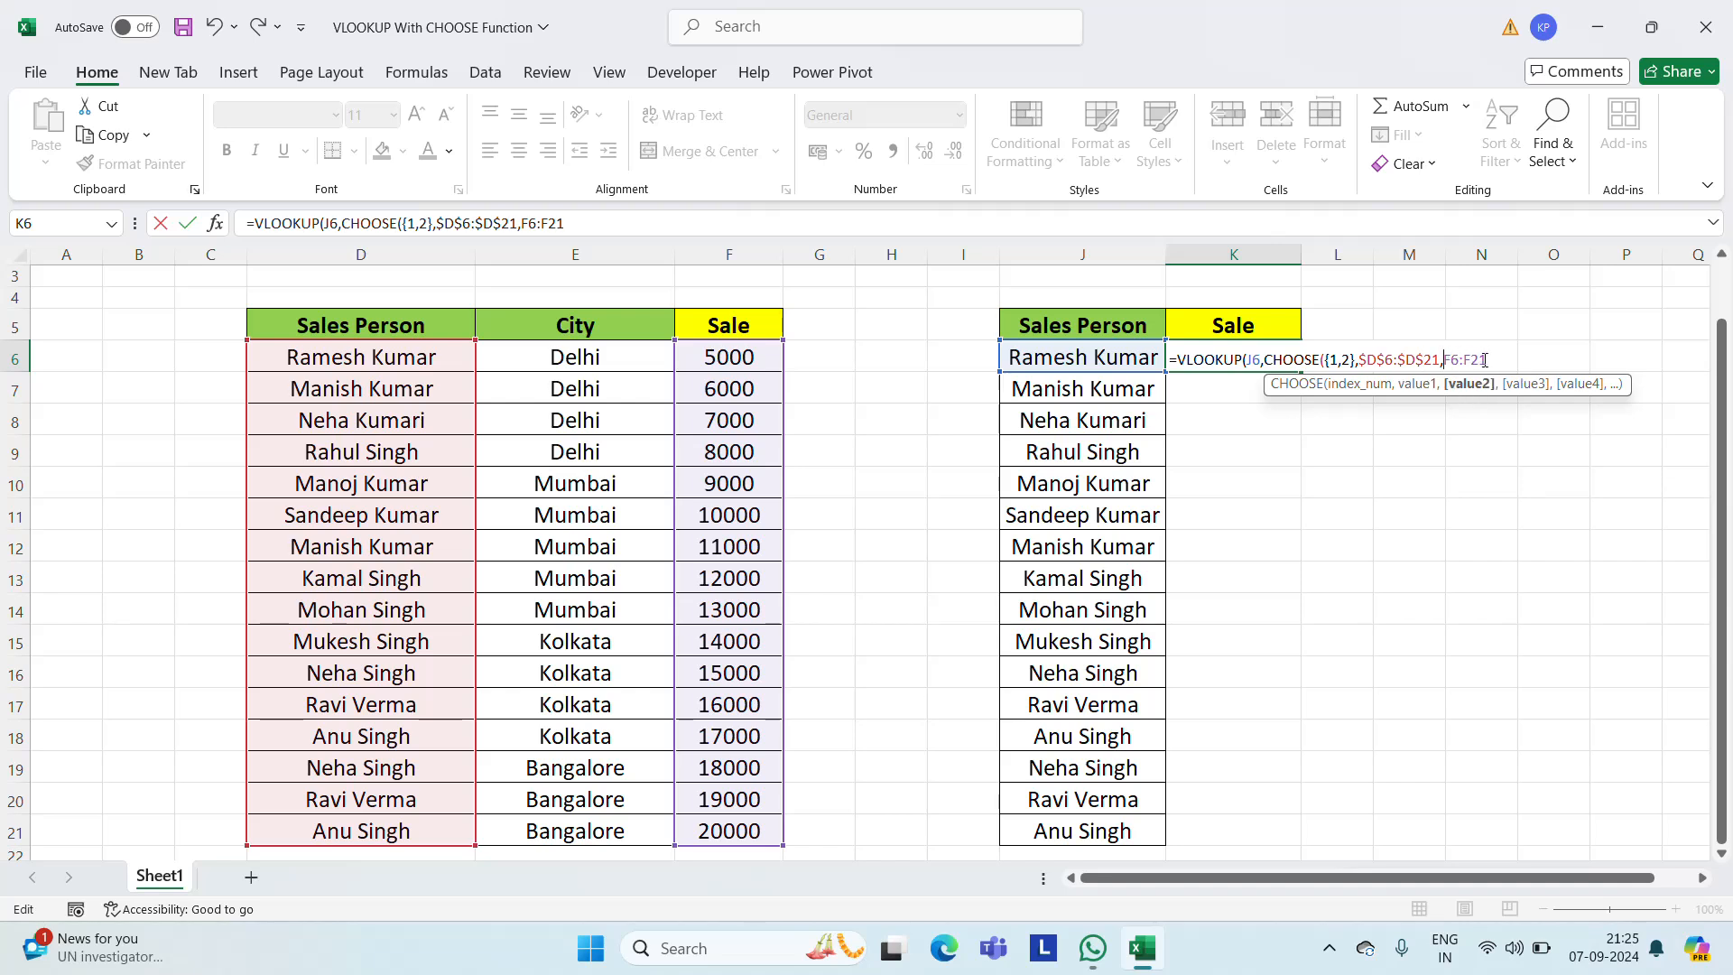
text($)
click(1458, 360)
text($F$)
click(1481, 361)
text($F$)
click(1495, 359)
text($F$)
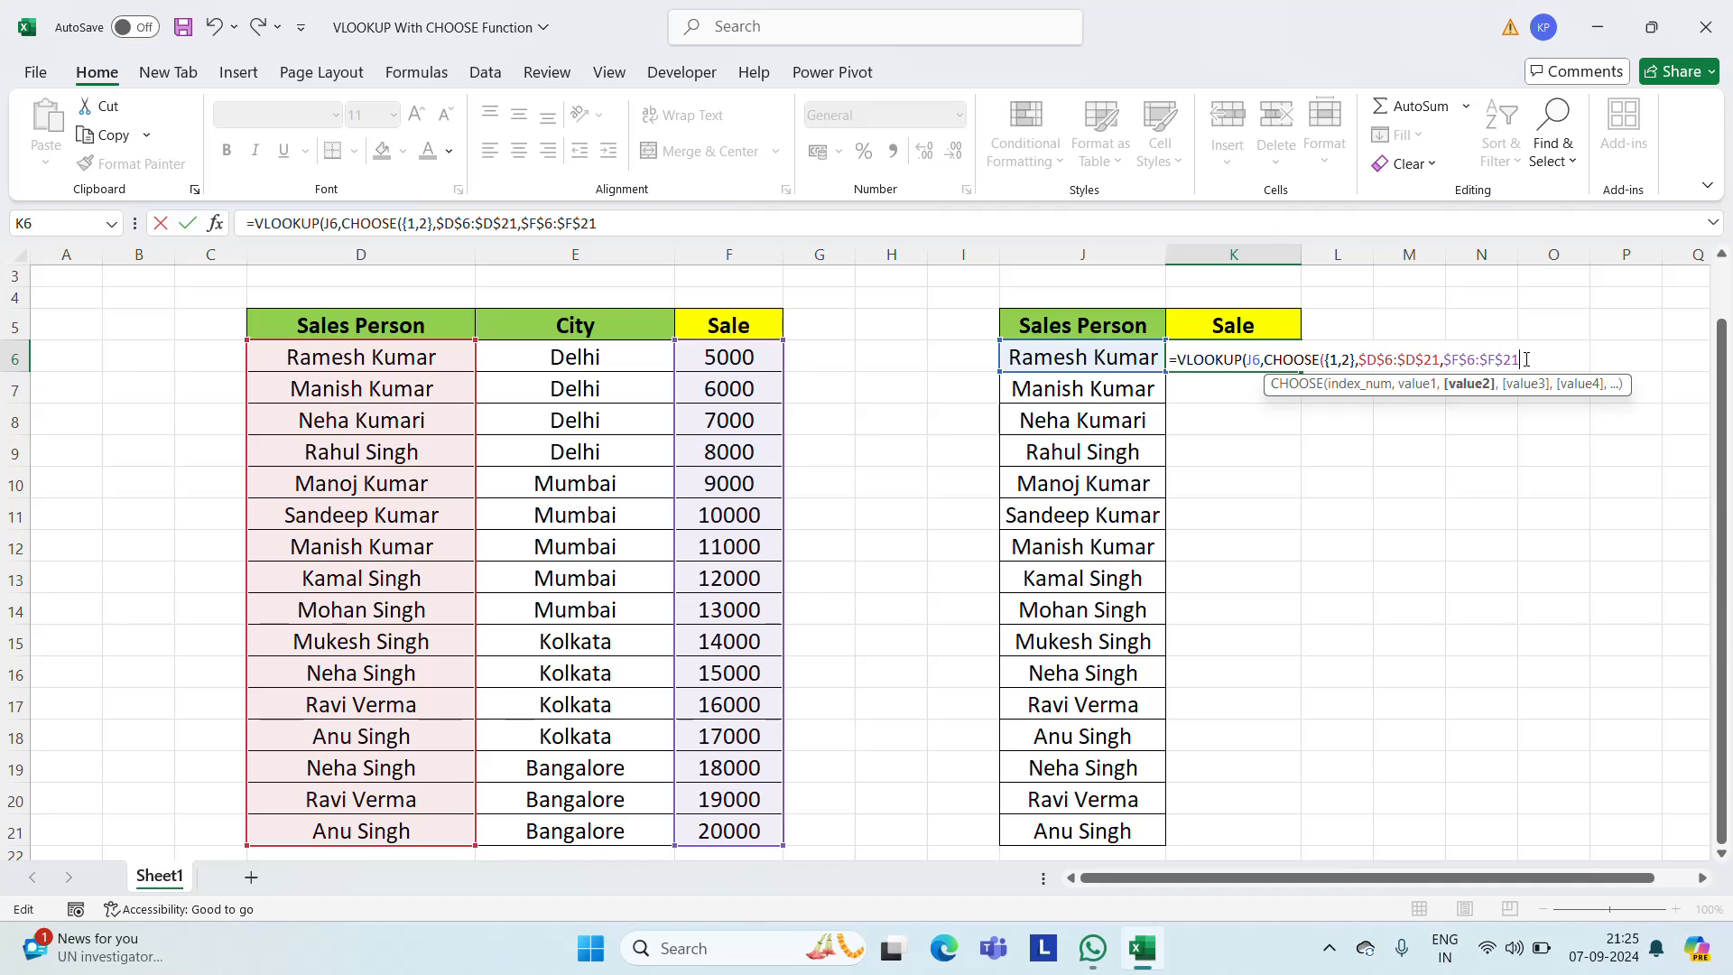
Close the CHOOSE function and complete the VLOOKUP in K6 with column index 2 and 0 for an exact match
text())
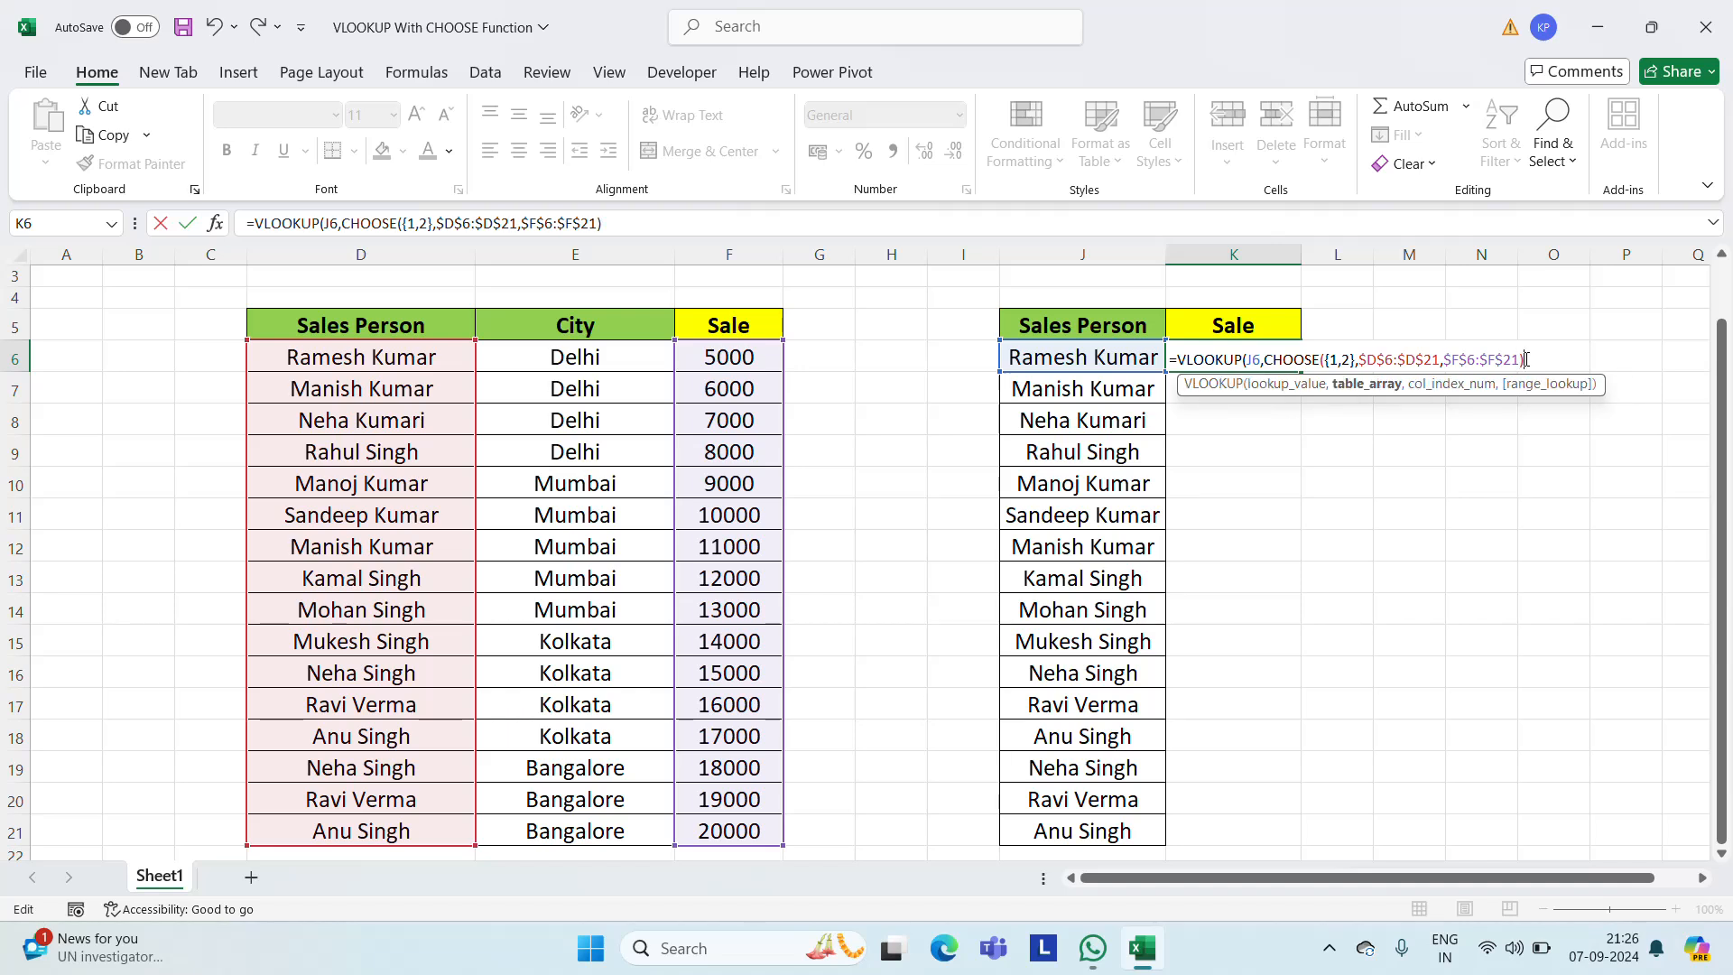
text(,)
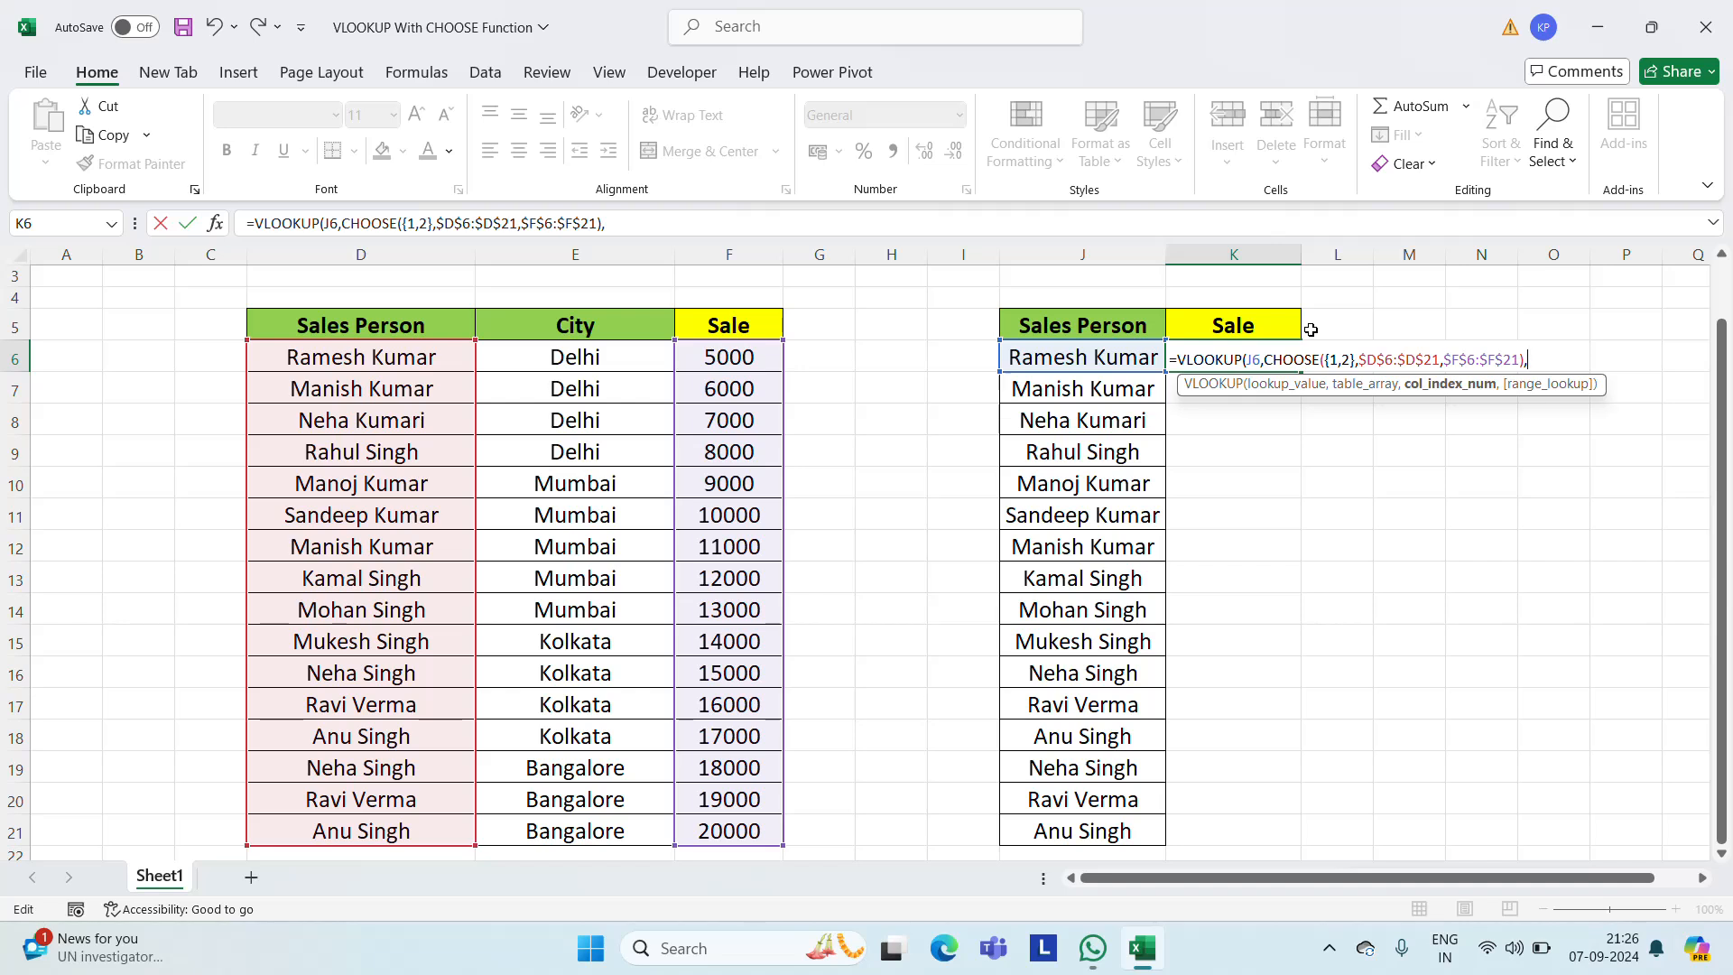
text(2,0)
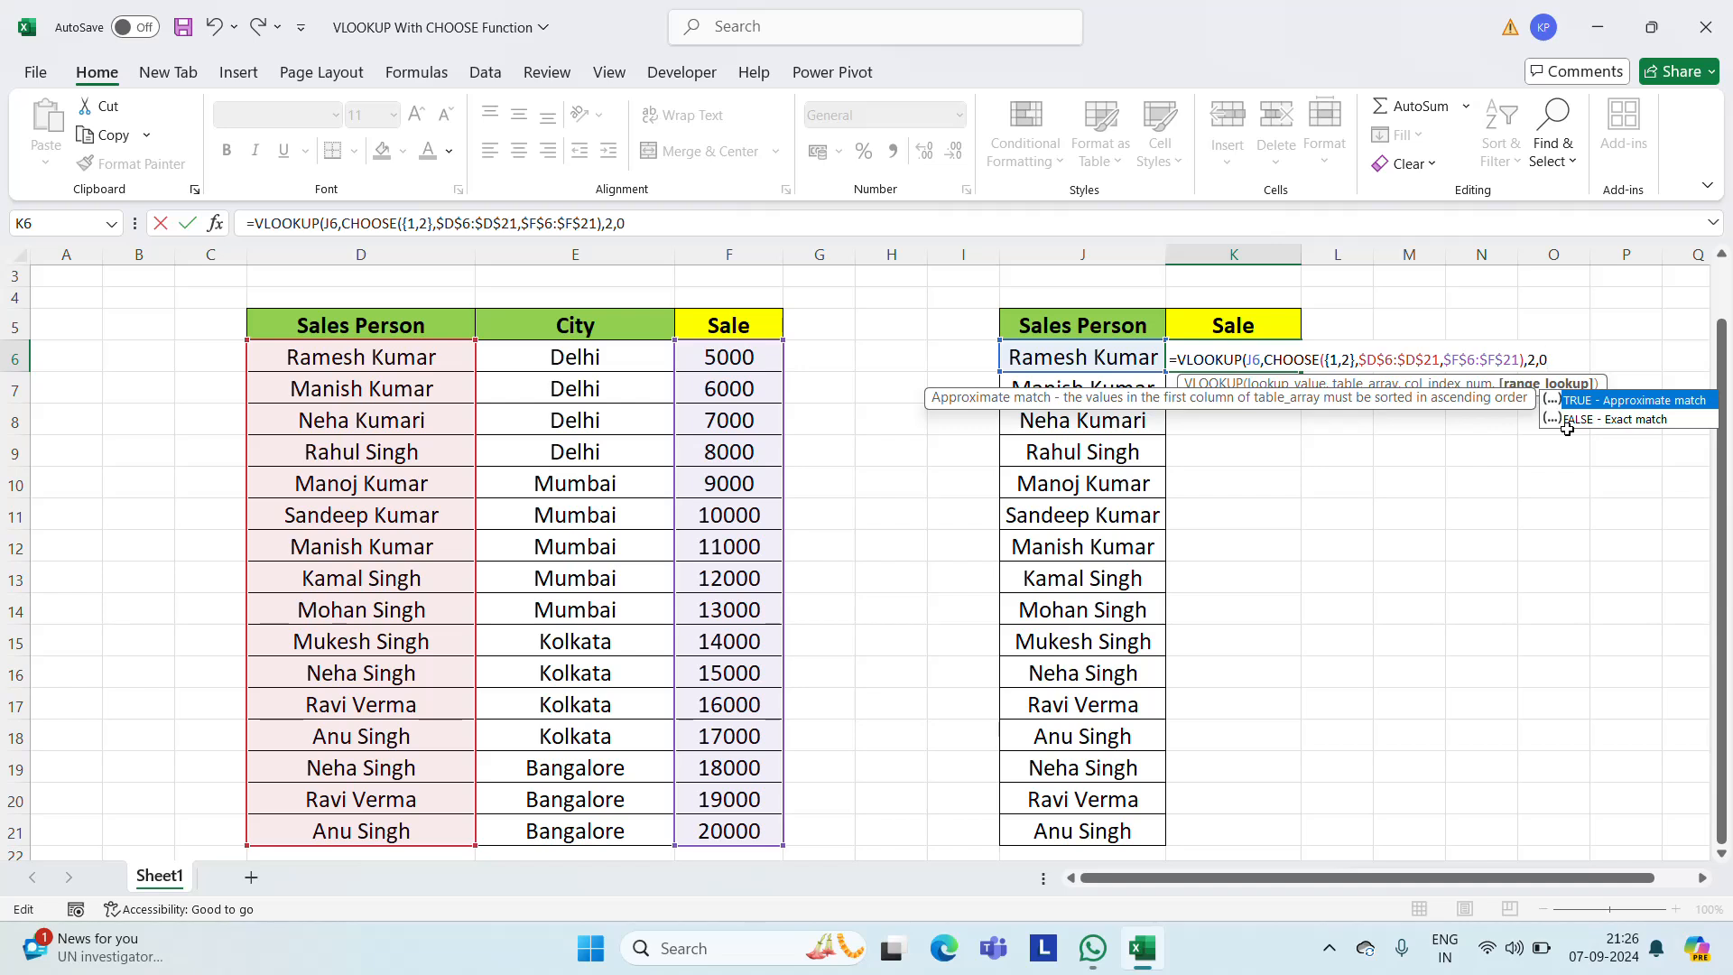
text())
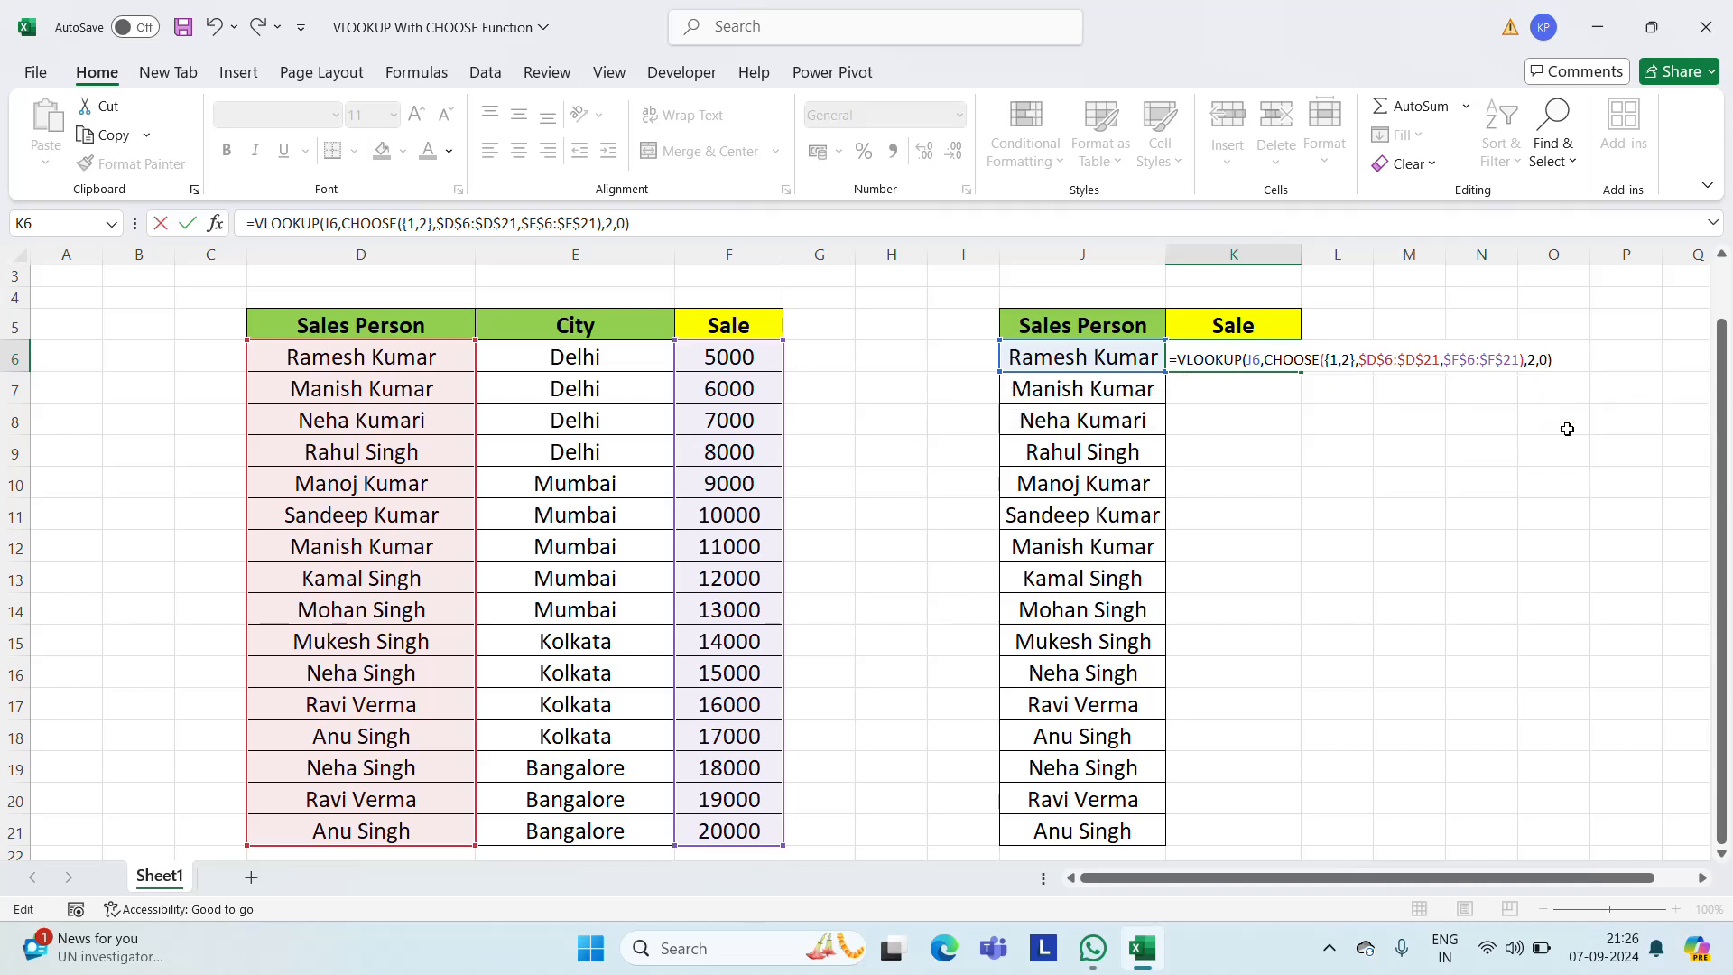
key(Return)
key(Up)
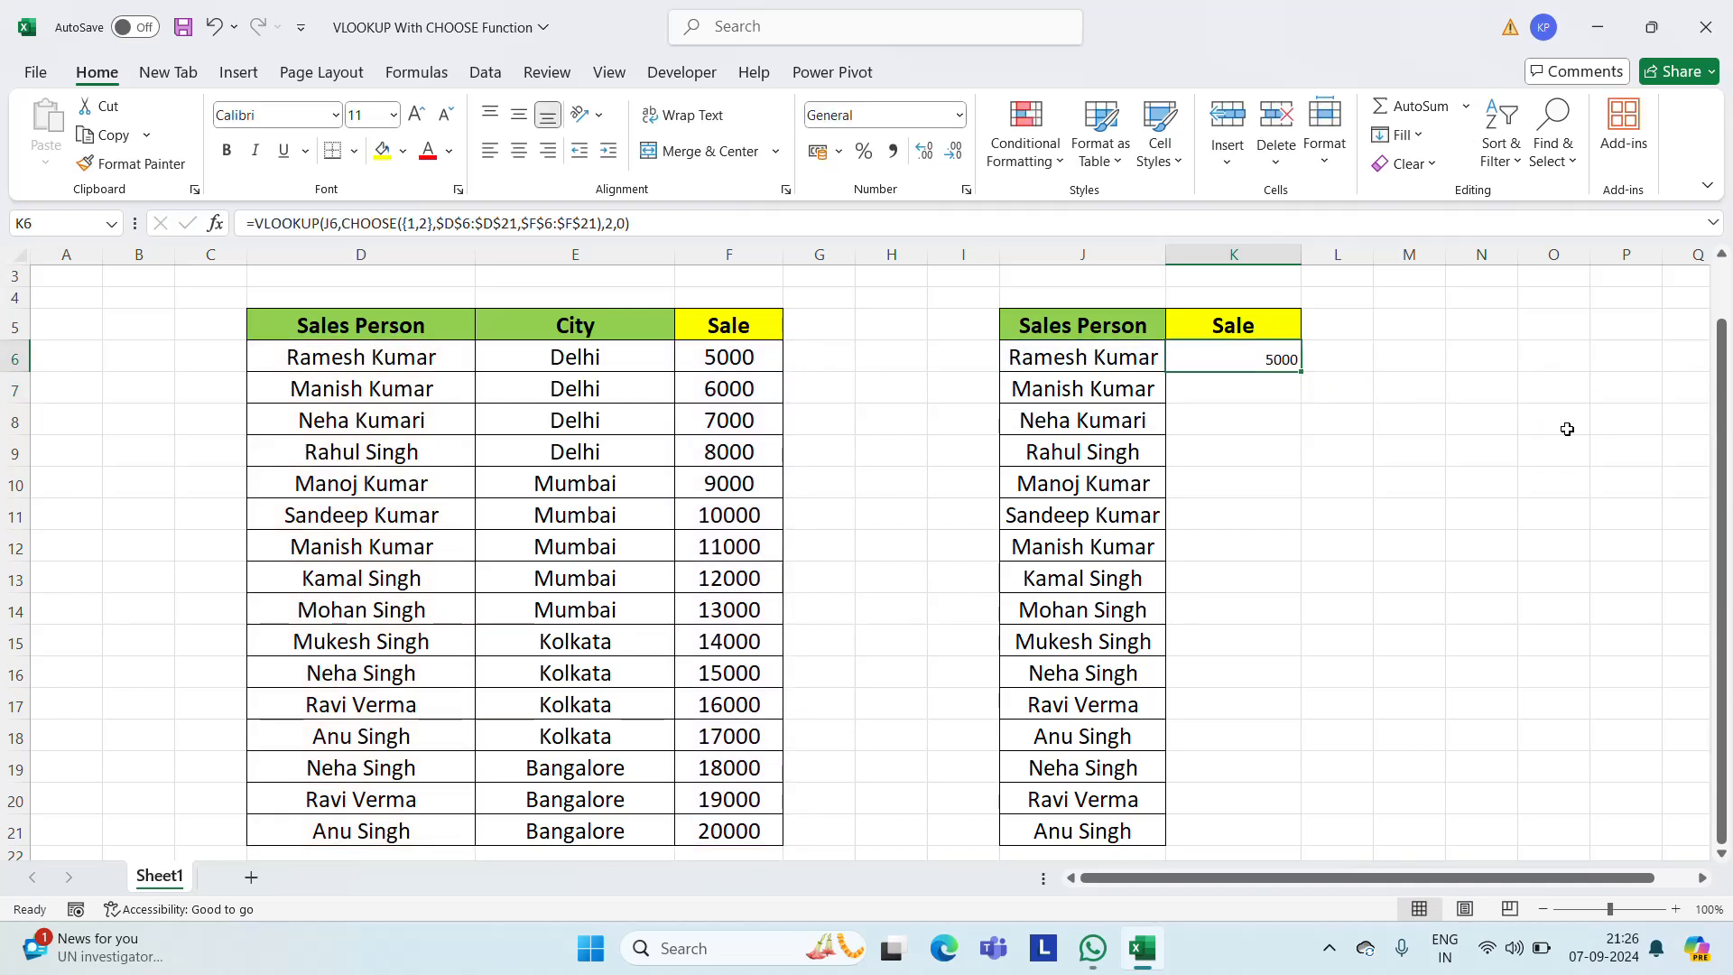
Center the formula result in K6 and set its font size to 16
click(519, 151)
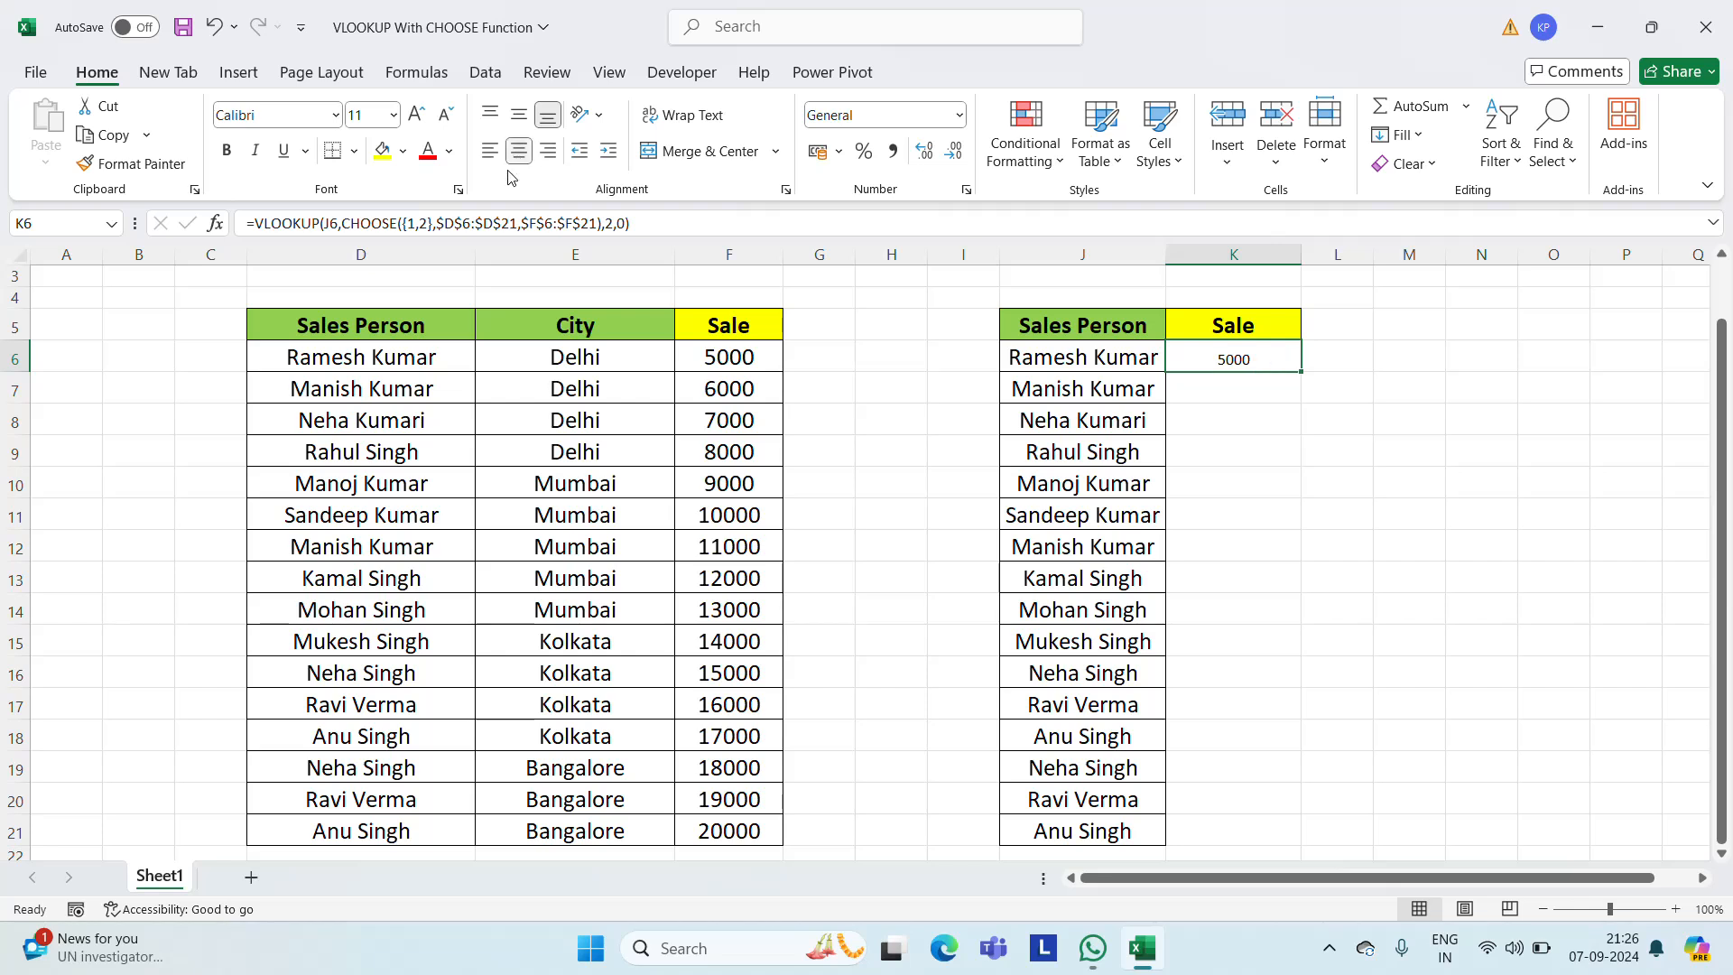
click(1114, 361)
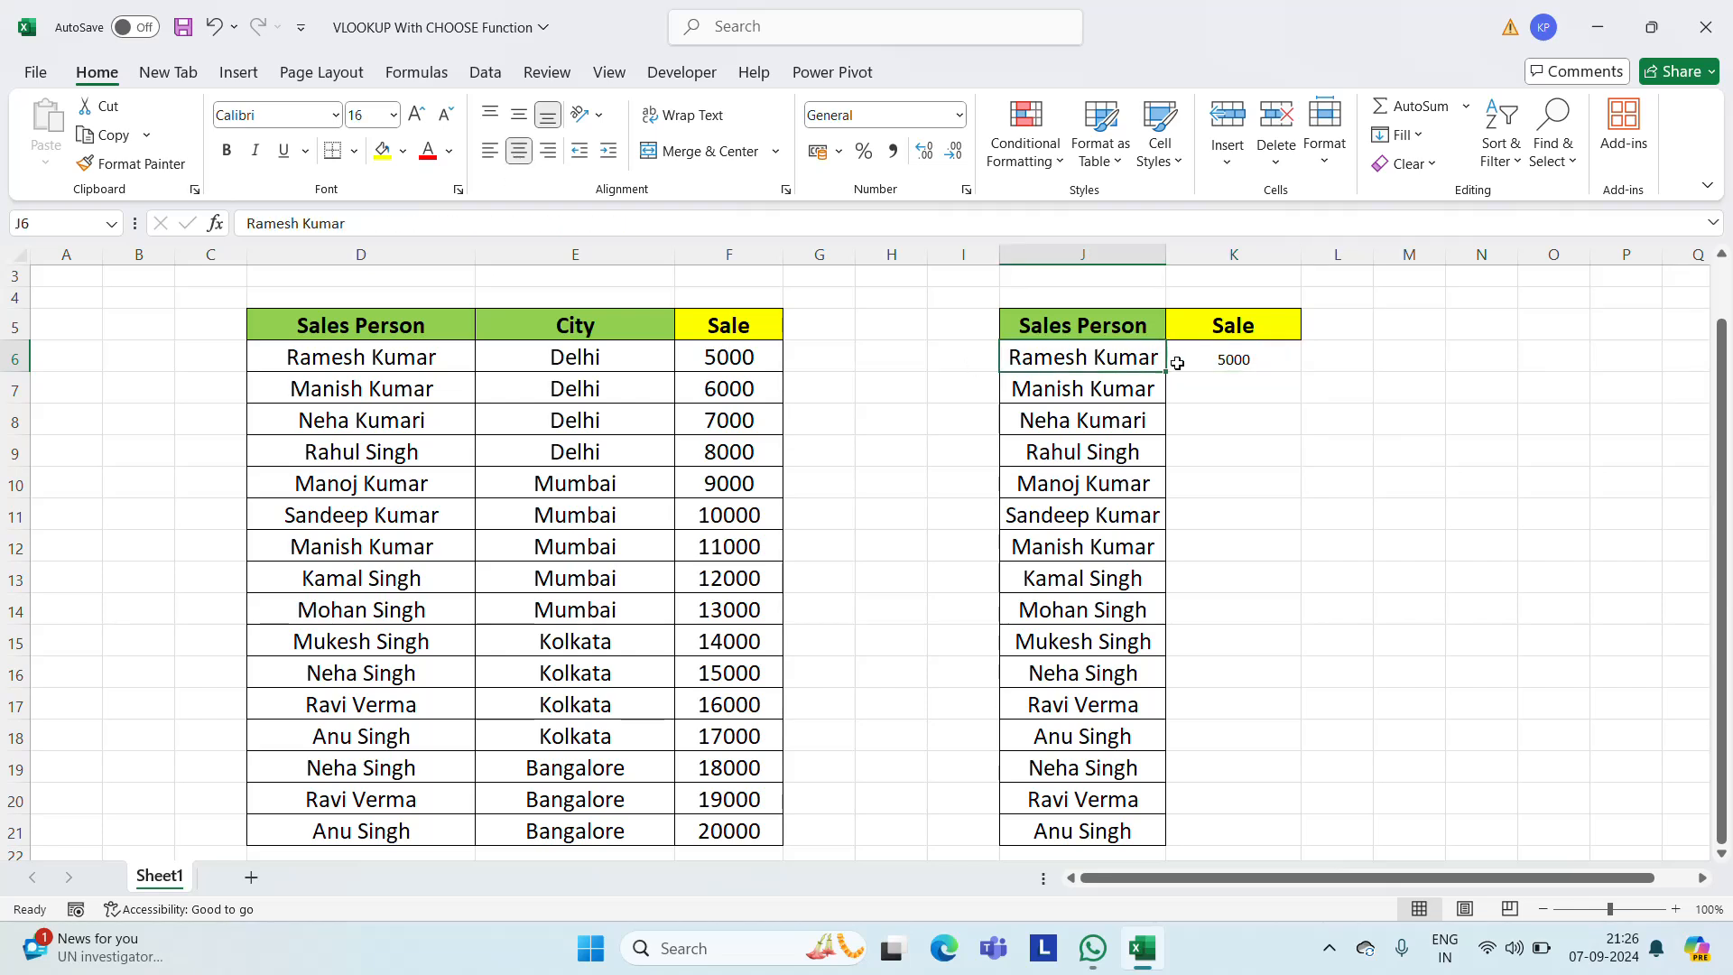
click(1233, 359)
click(372, 115)
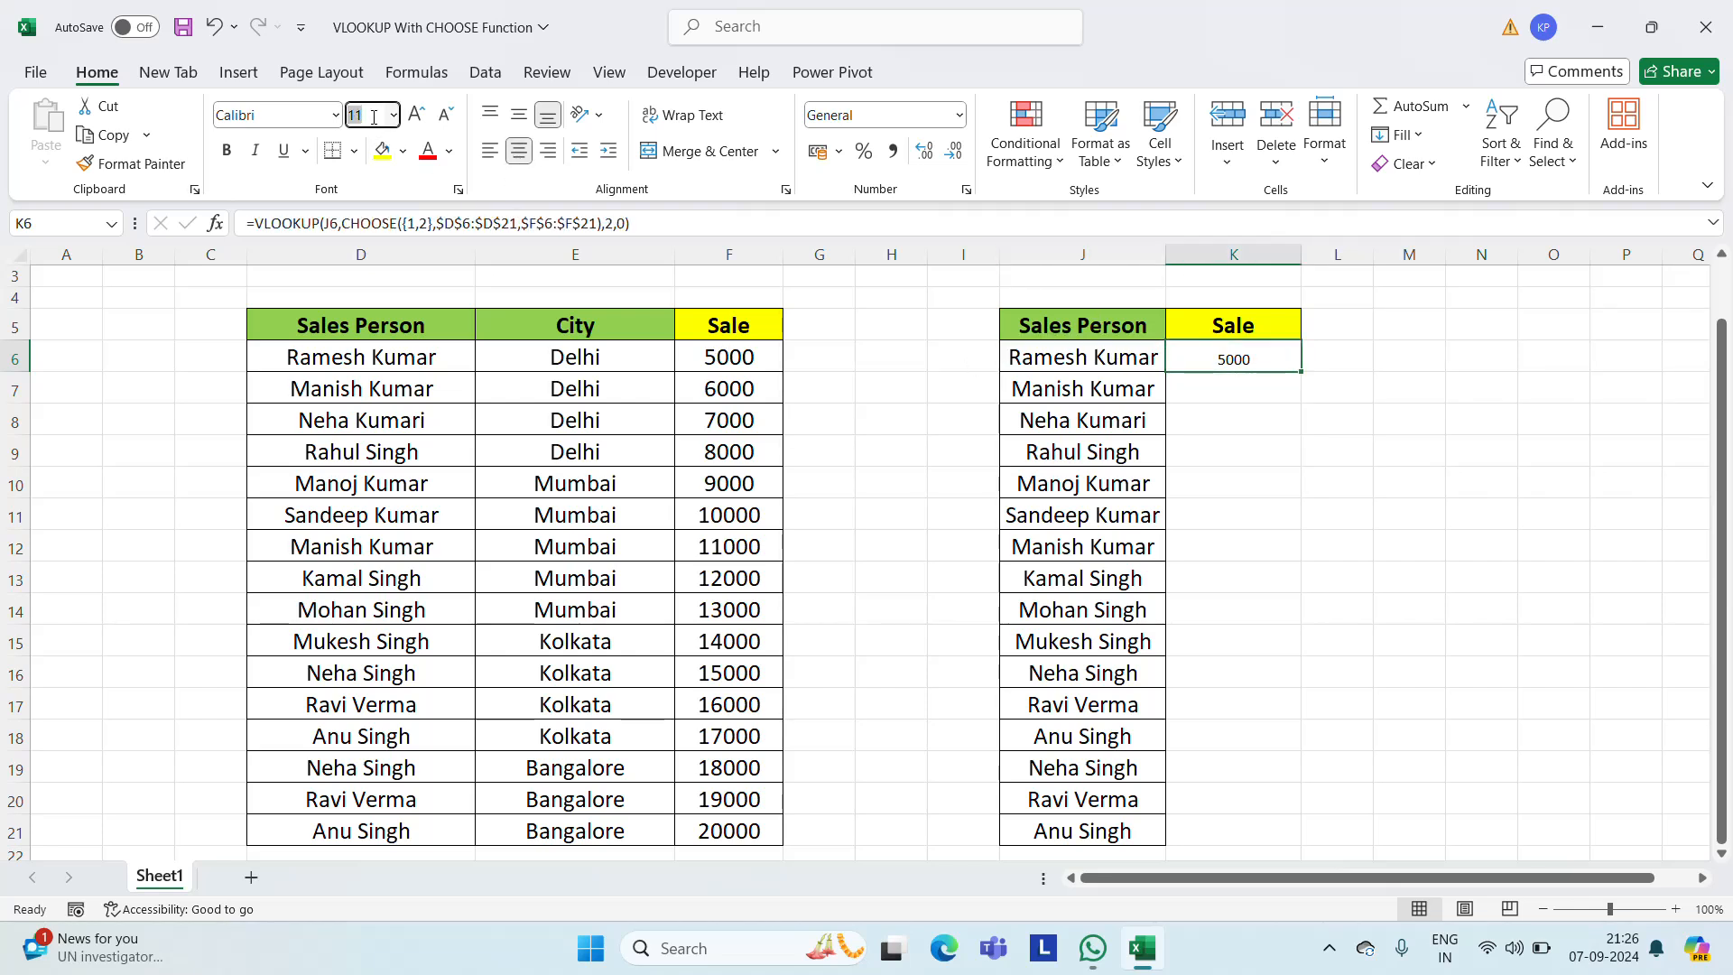
text(16)
key(Return)
Copy the VLOOKUP formula from K6 into the whole Sale column of the second table, K6:K21
key(ctrl+c)
key(Left)
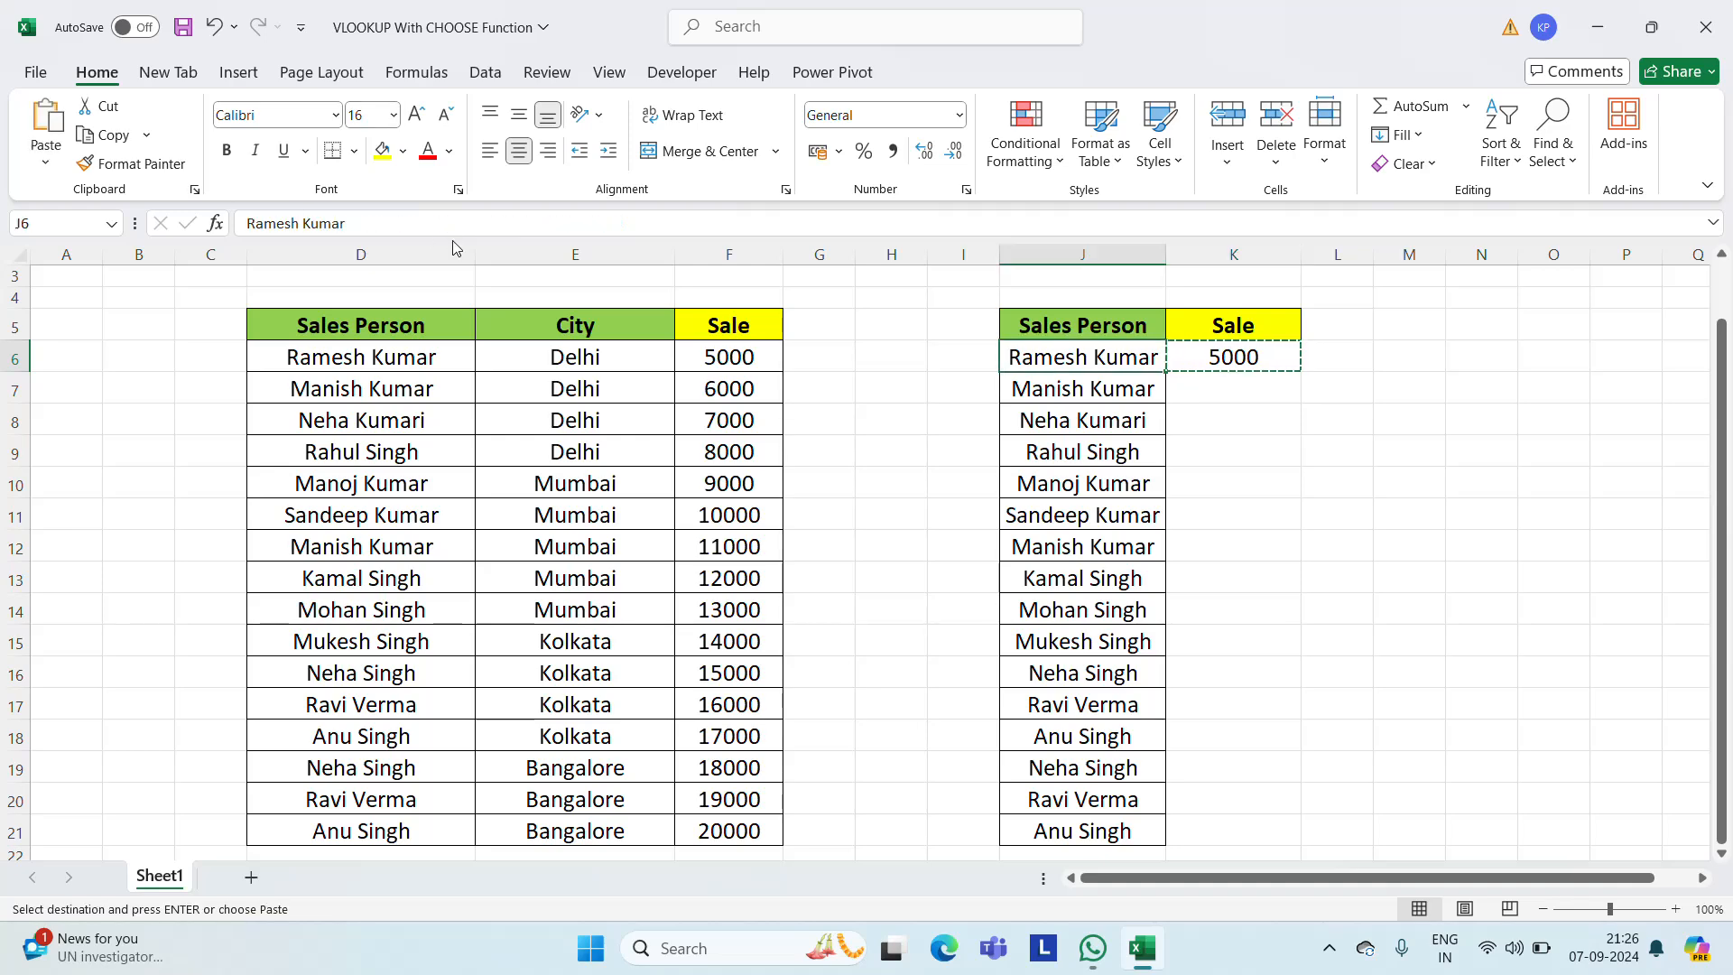
key(ctrl+Down)
key(Right)
key(ctrl+shift+Up)
key(Return)
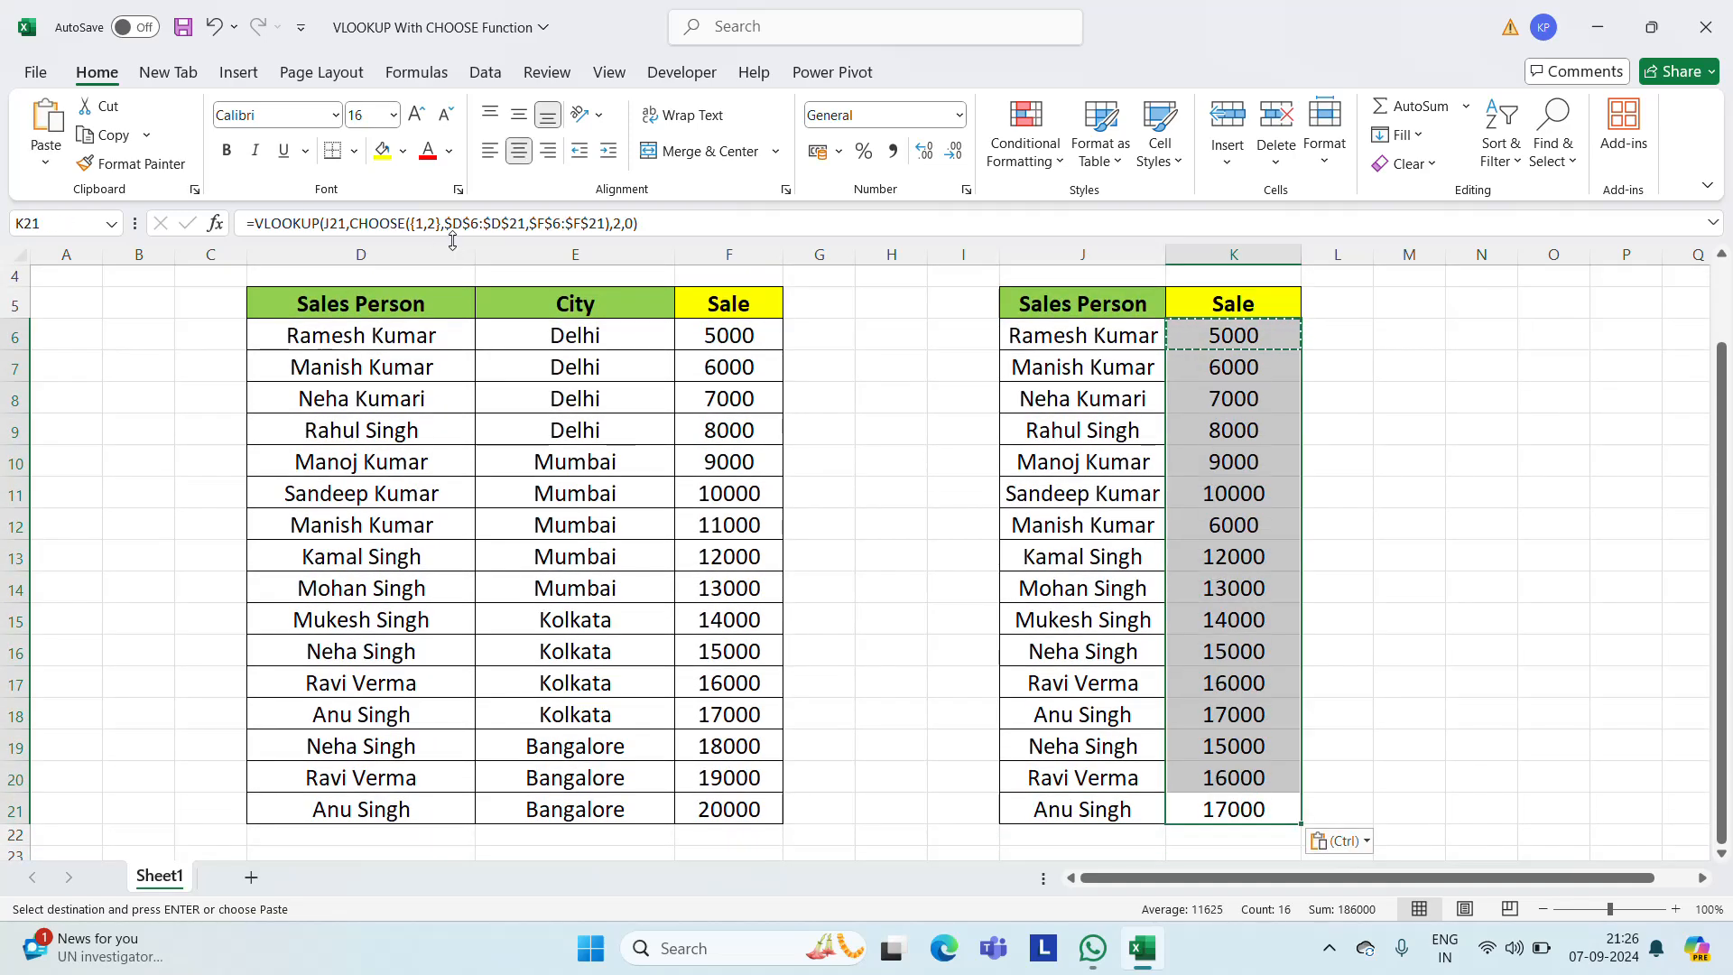
Review the sales returned in K6:K21 and compare them with the source table
key(ctrl+Up)
key(ctrl+Up)
key(ctrl+Down)
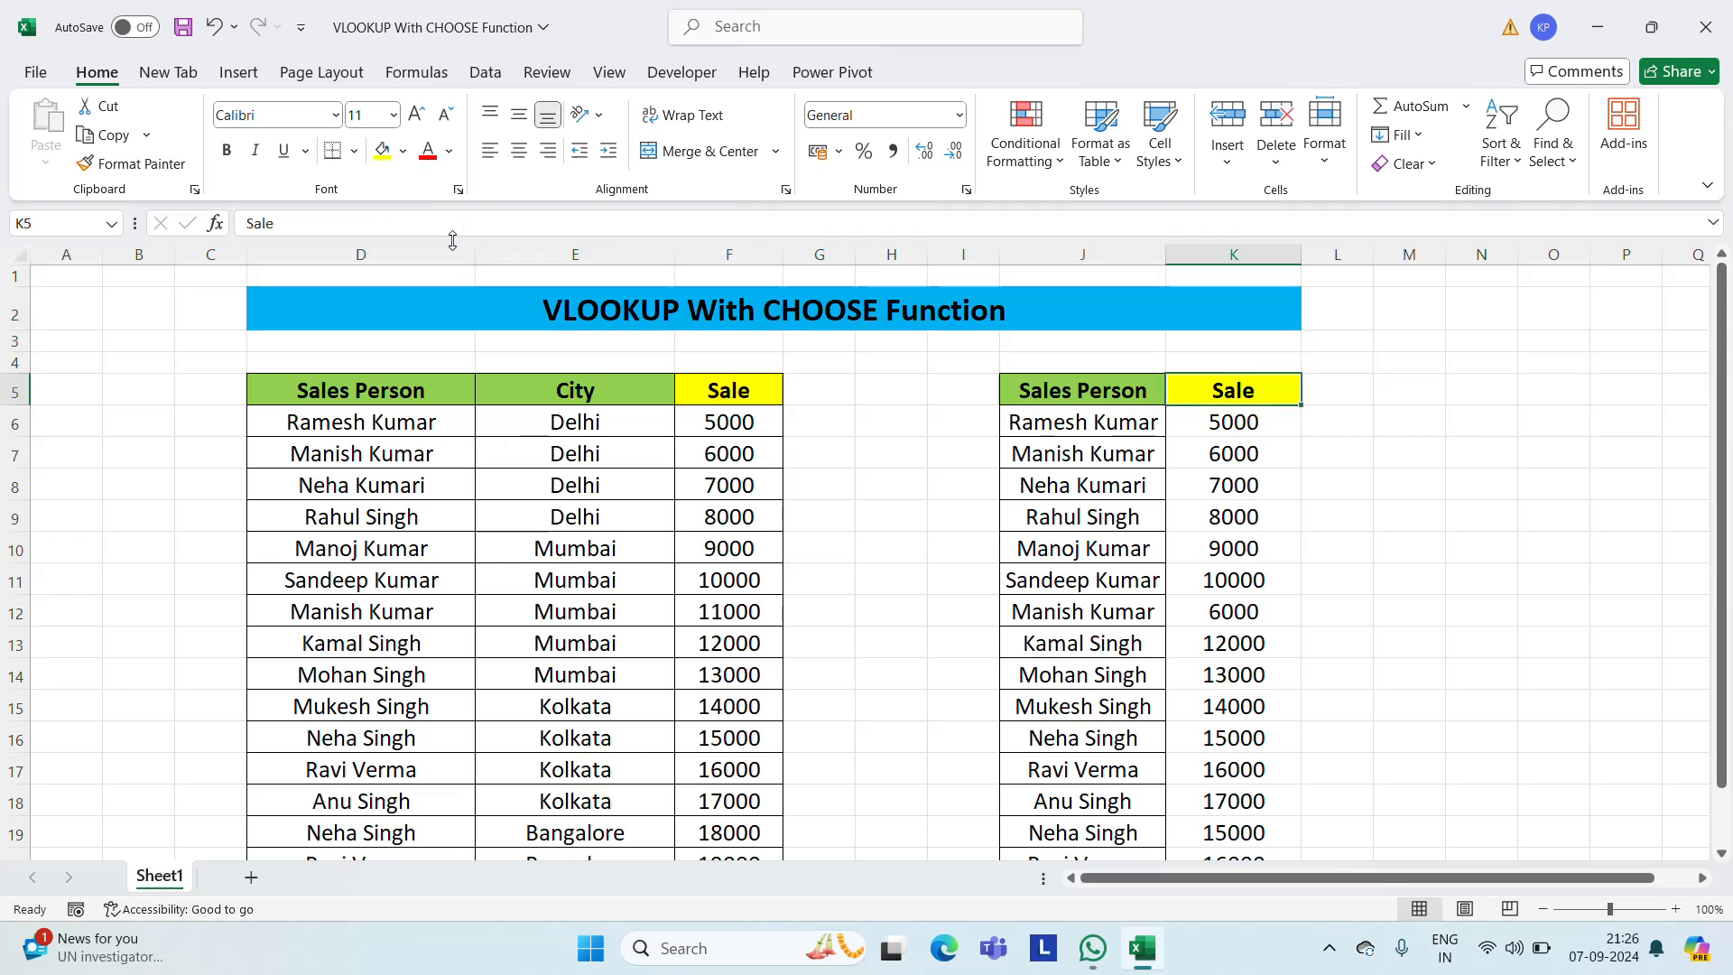
key(Left)
key(Down)
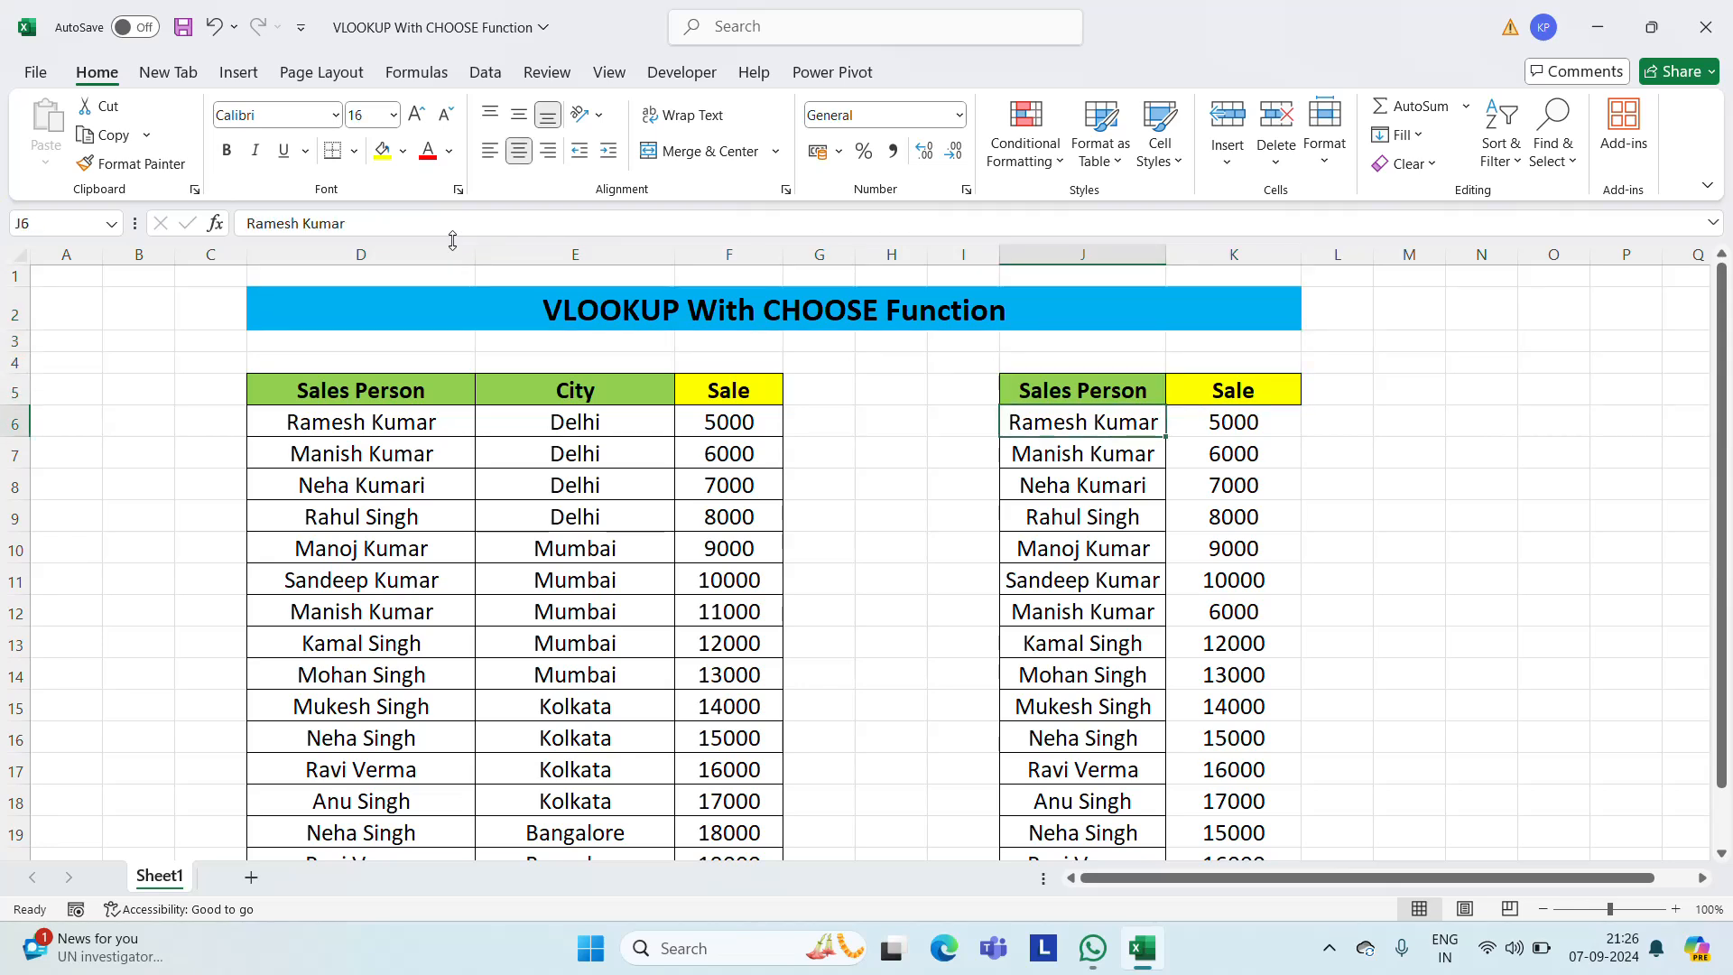
click(408, 444)
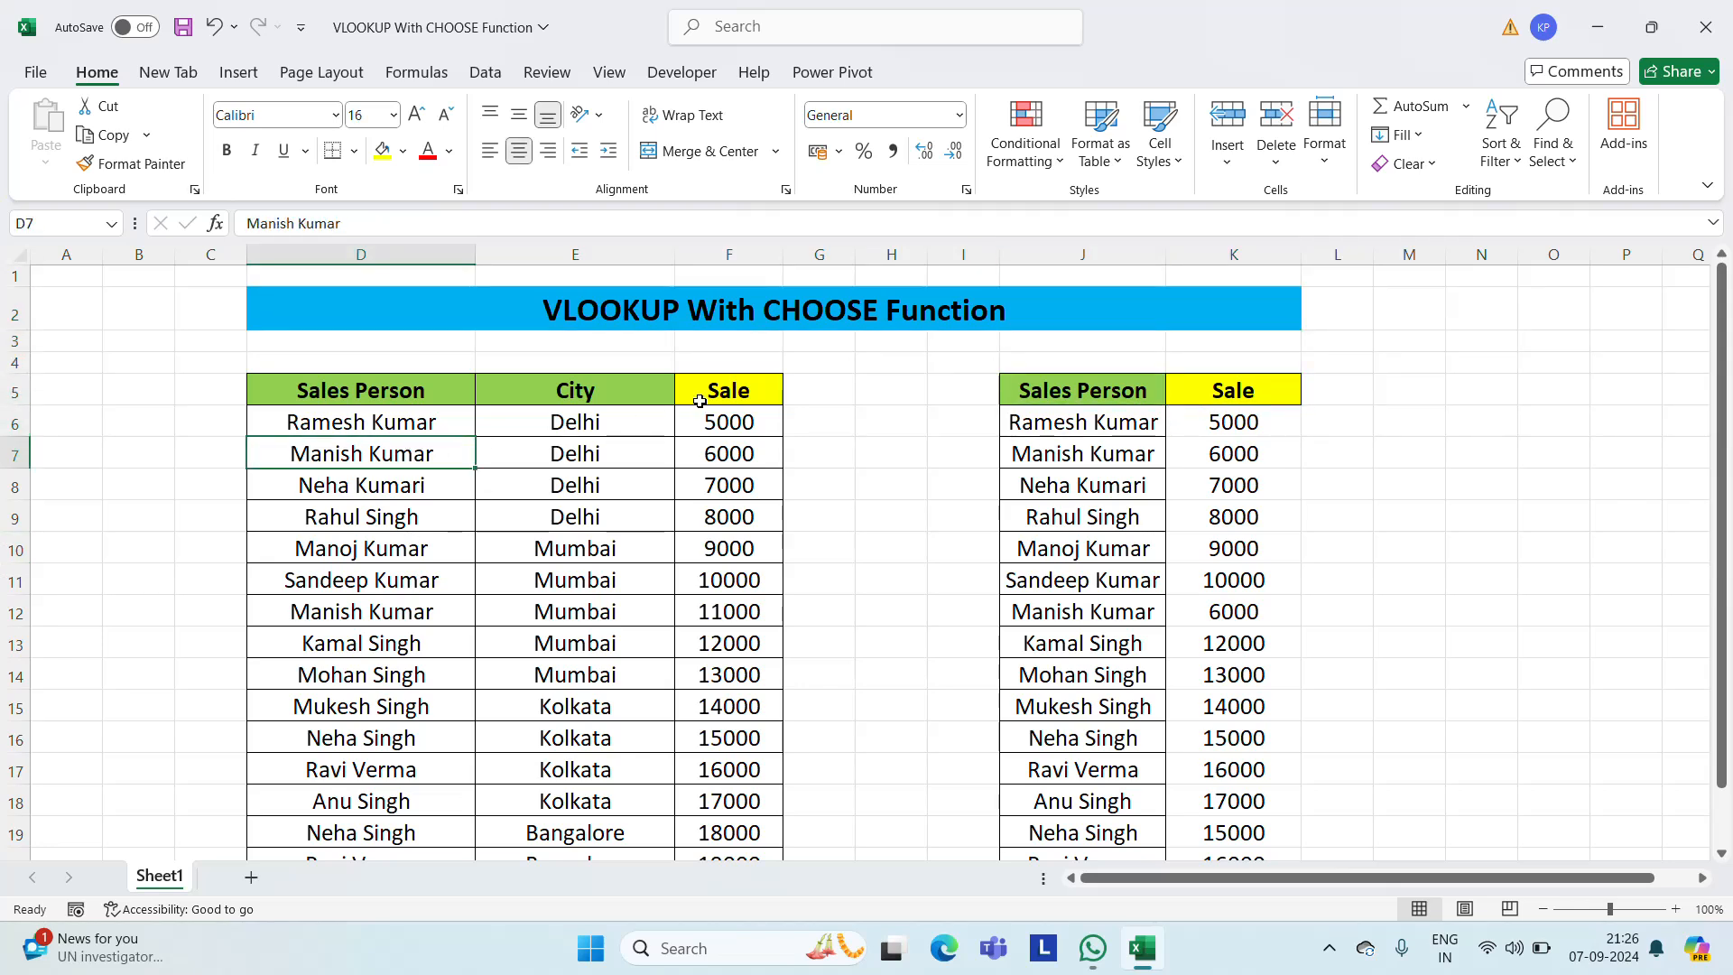
click(1277, 429)
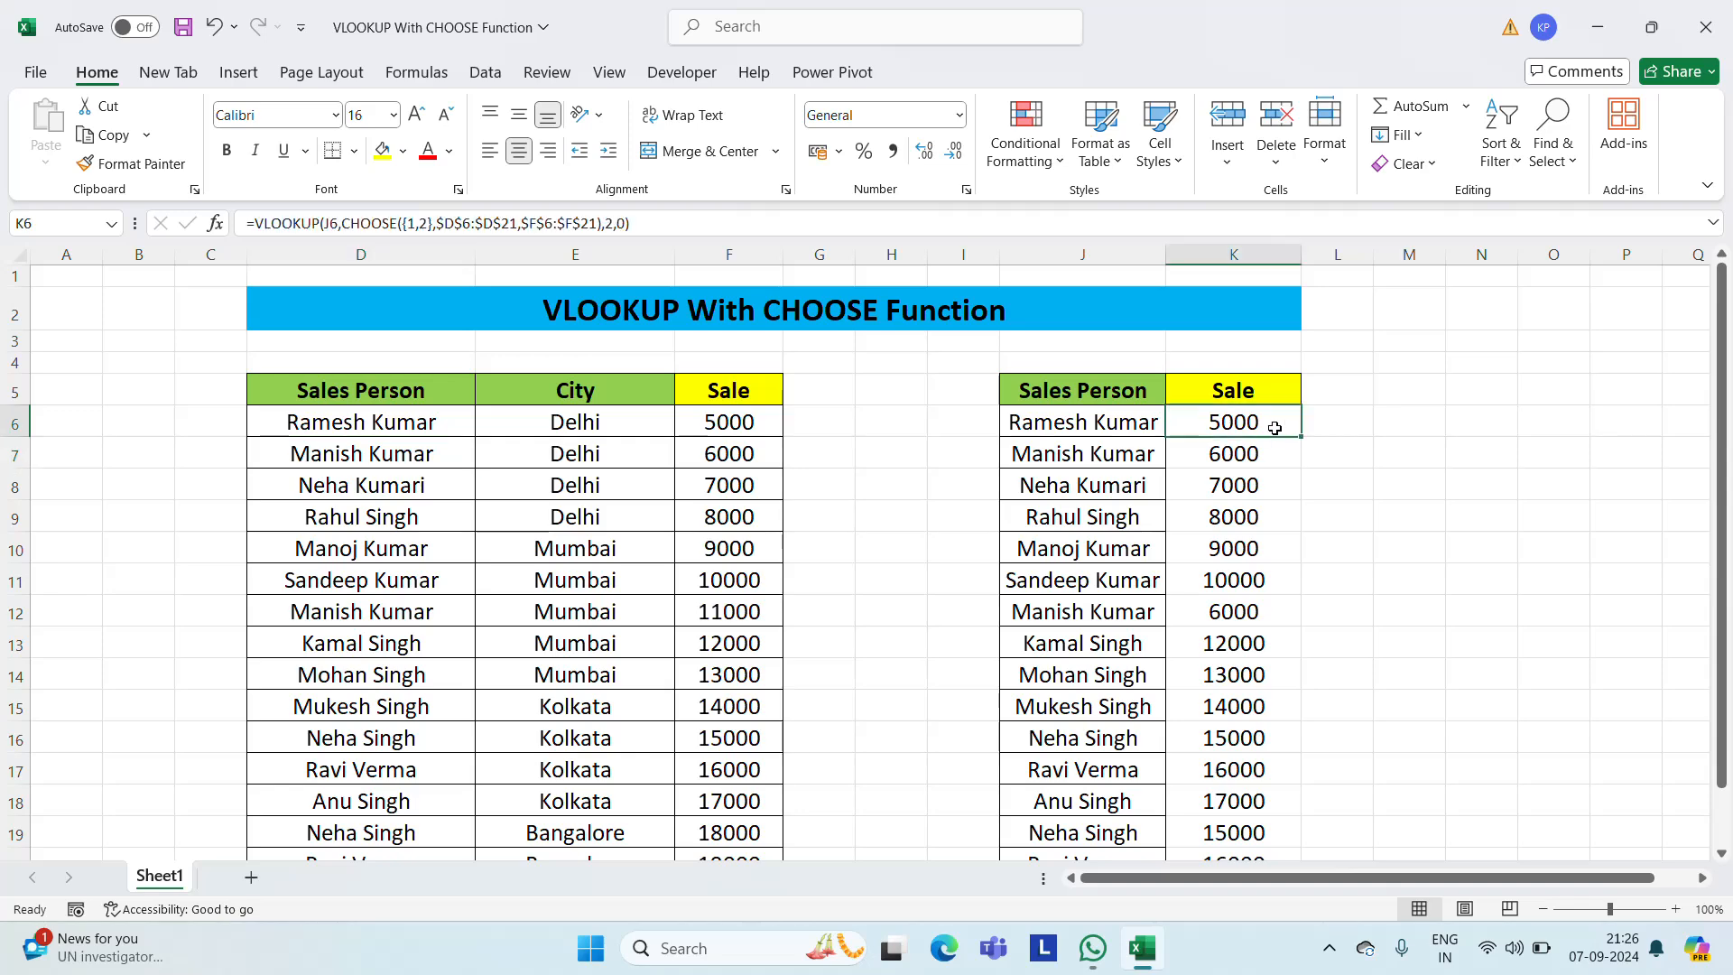
key(Down)
key(Down)
key(Down)
key(Down)
key(Down)
key(Down)
key(Down)
key(Down)
key(Down)
key(Down)
key(Down)
key(Down)
key(Down)
key(Down)
key(Down)
key(Down)
key(Down)
key(Down)
key(Down)
key(Down)
key(Down)
key(Up)
key(Up)
key(Up)
key(Up)
key(Up)
key(Up)
key(Up)
key(Up)
key(Up)
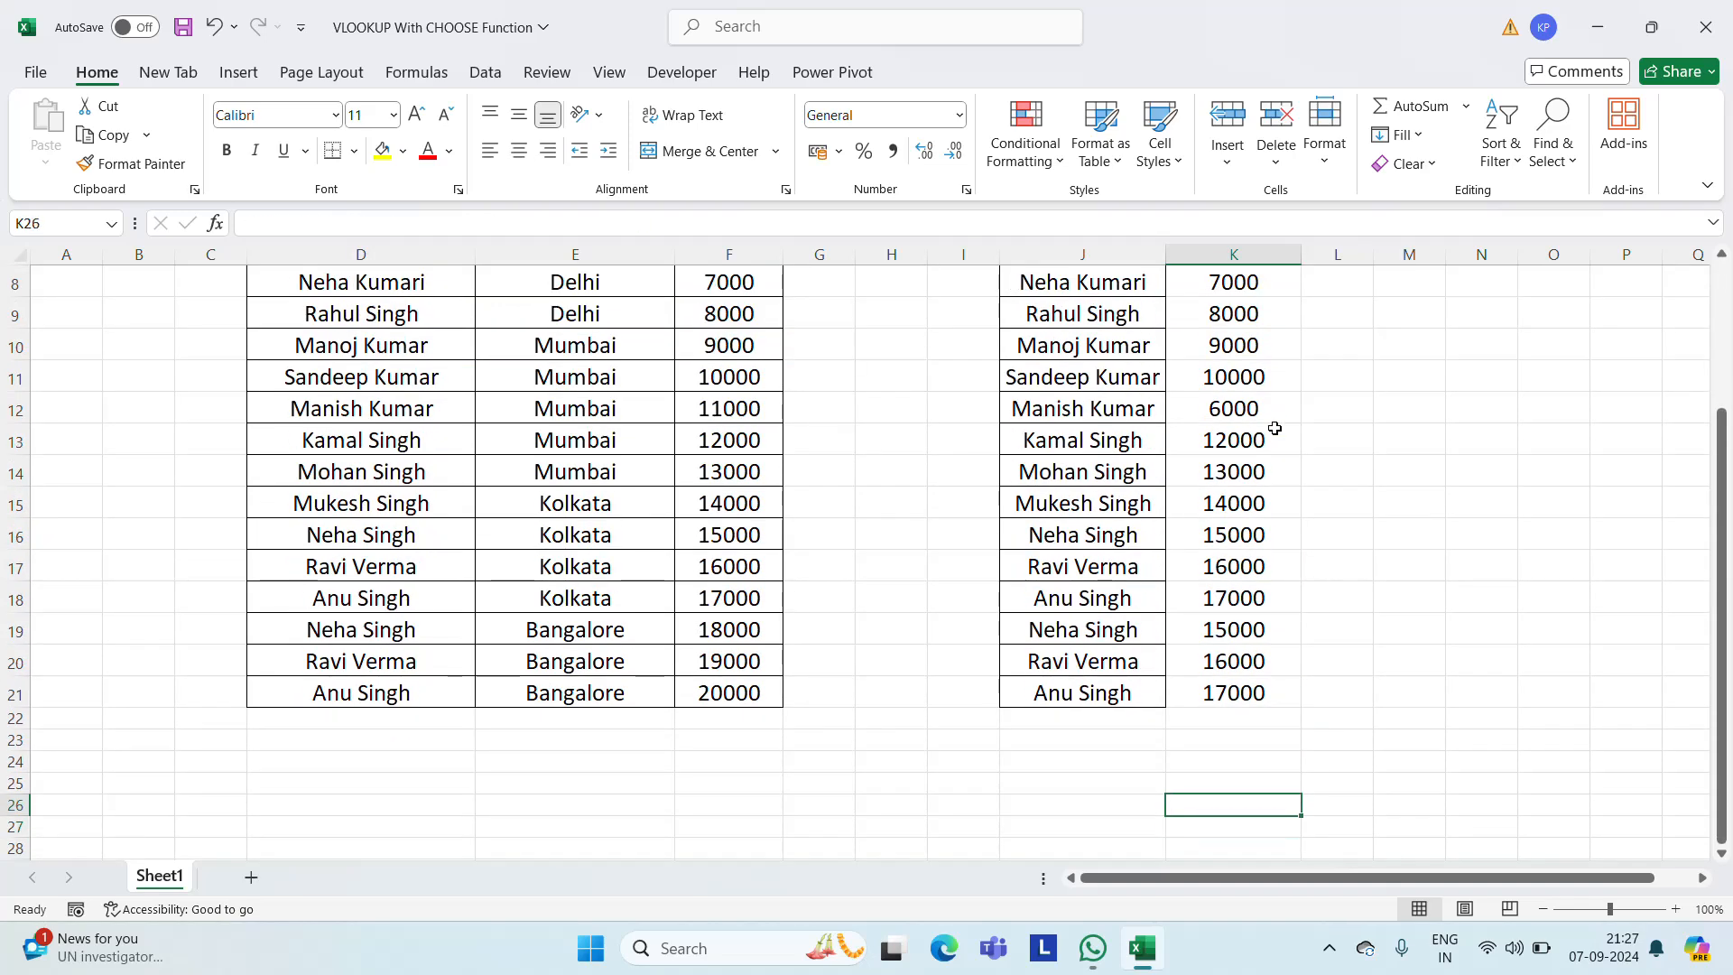
key(Up)
key(Up)
key(Up)
key(Up)
key(Up)
key(Up)
key(Up)
key(Up)
key(Up)
key(Up)
key(Up)
key(Up)
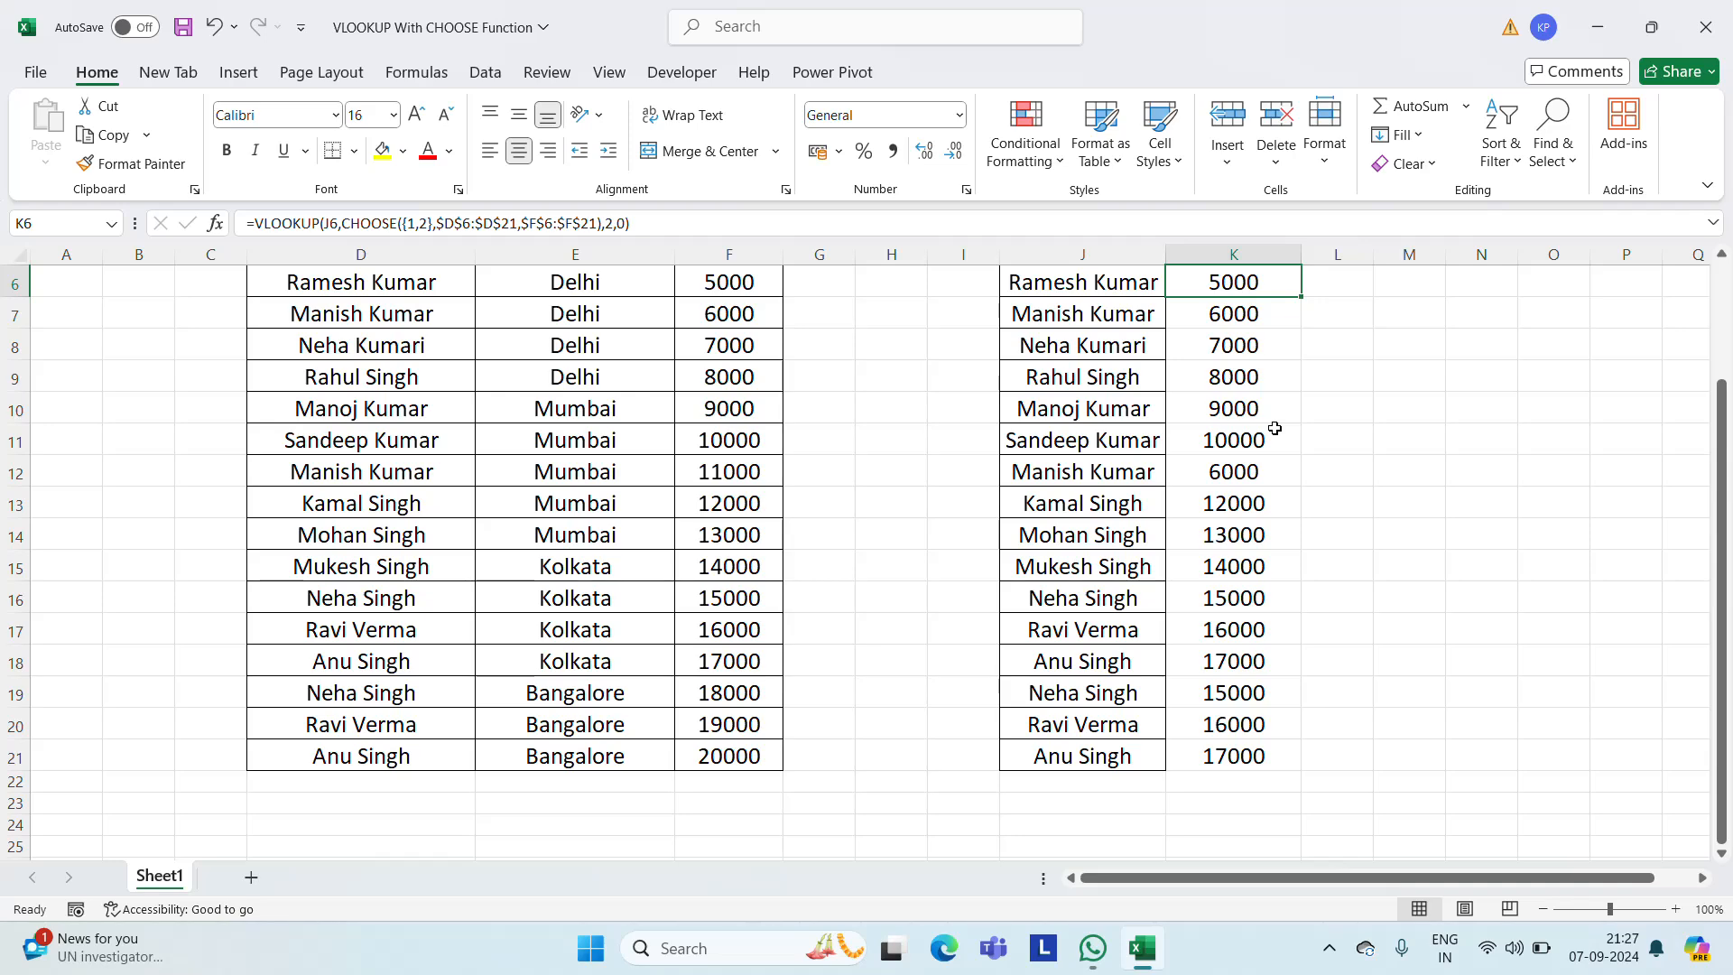
key(Up)
key(Up)
key(Up)
key(Up)
key(Down)
key(Down)
key(Down)
key(Down)
key(Down)
key(Down)
key(Down)
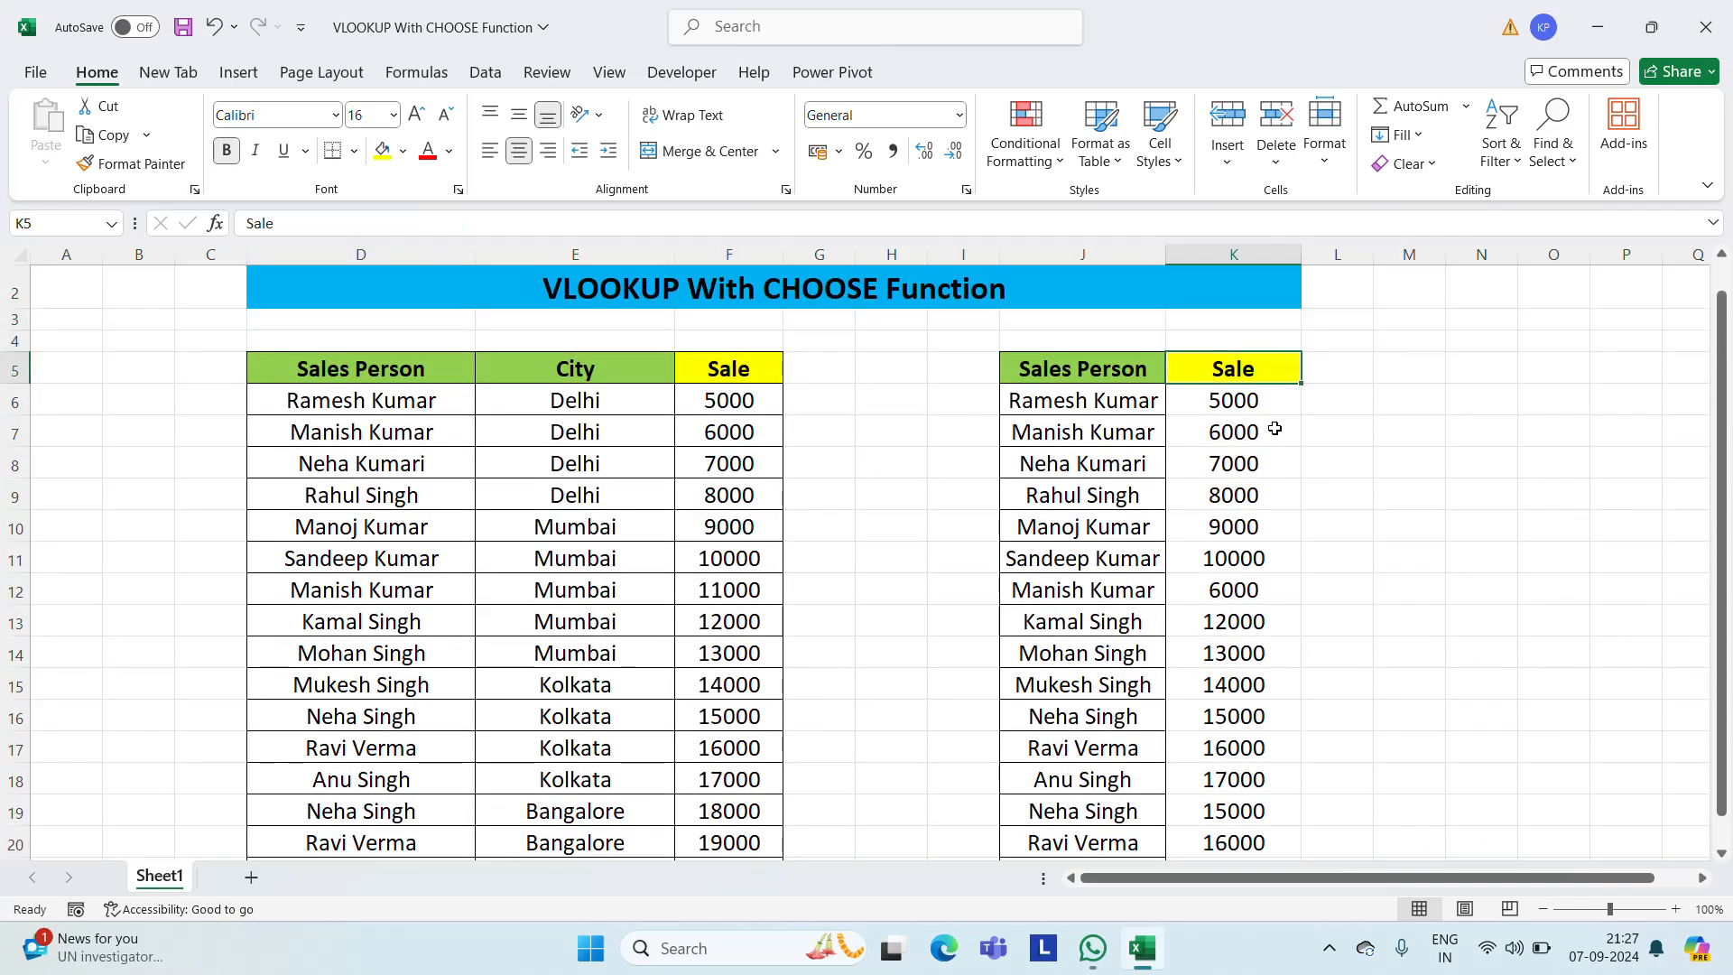
key(Down)
key(Down)
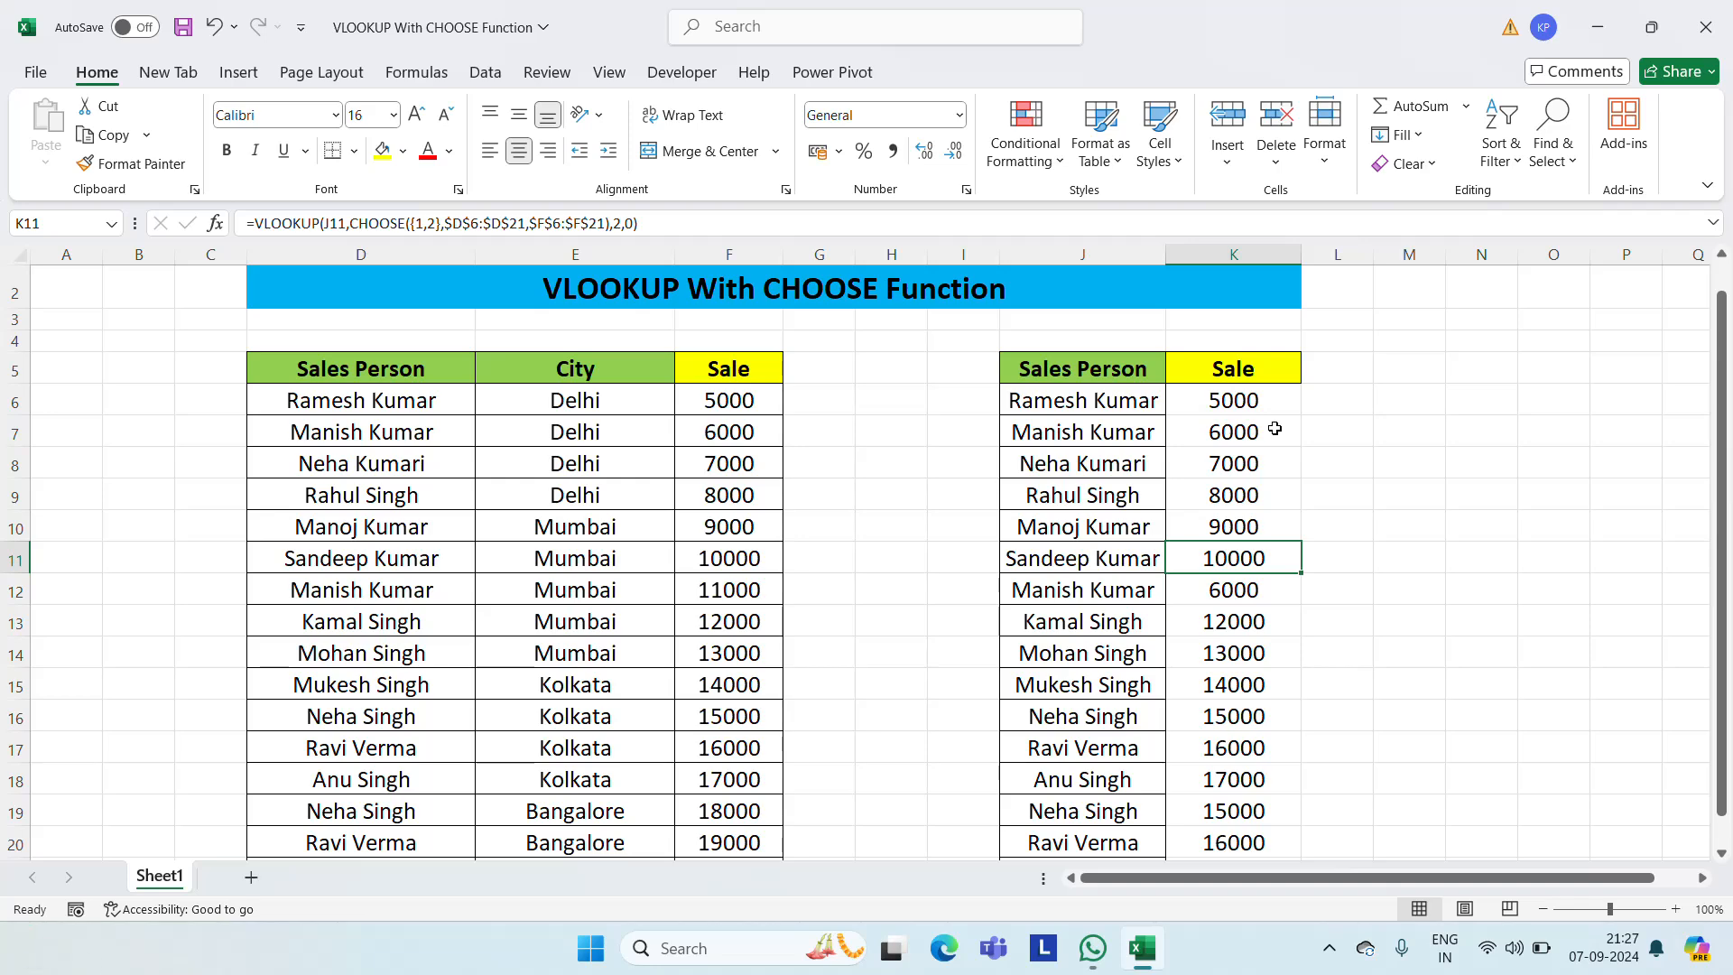
Clear the Sale header and all lookup results from K5:K21
key(ctrl+Up)
key(ctrl+Up)
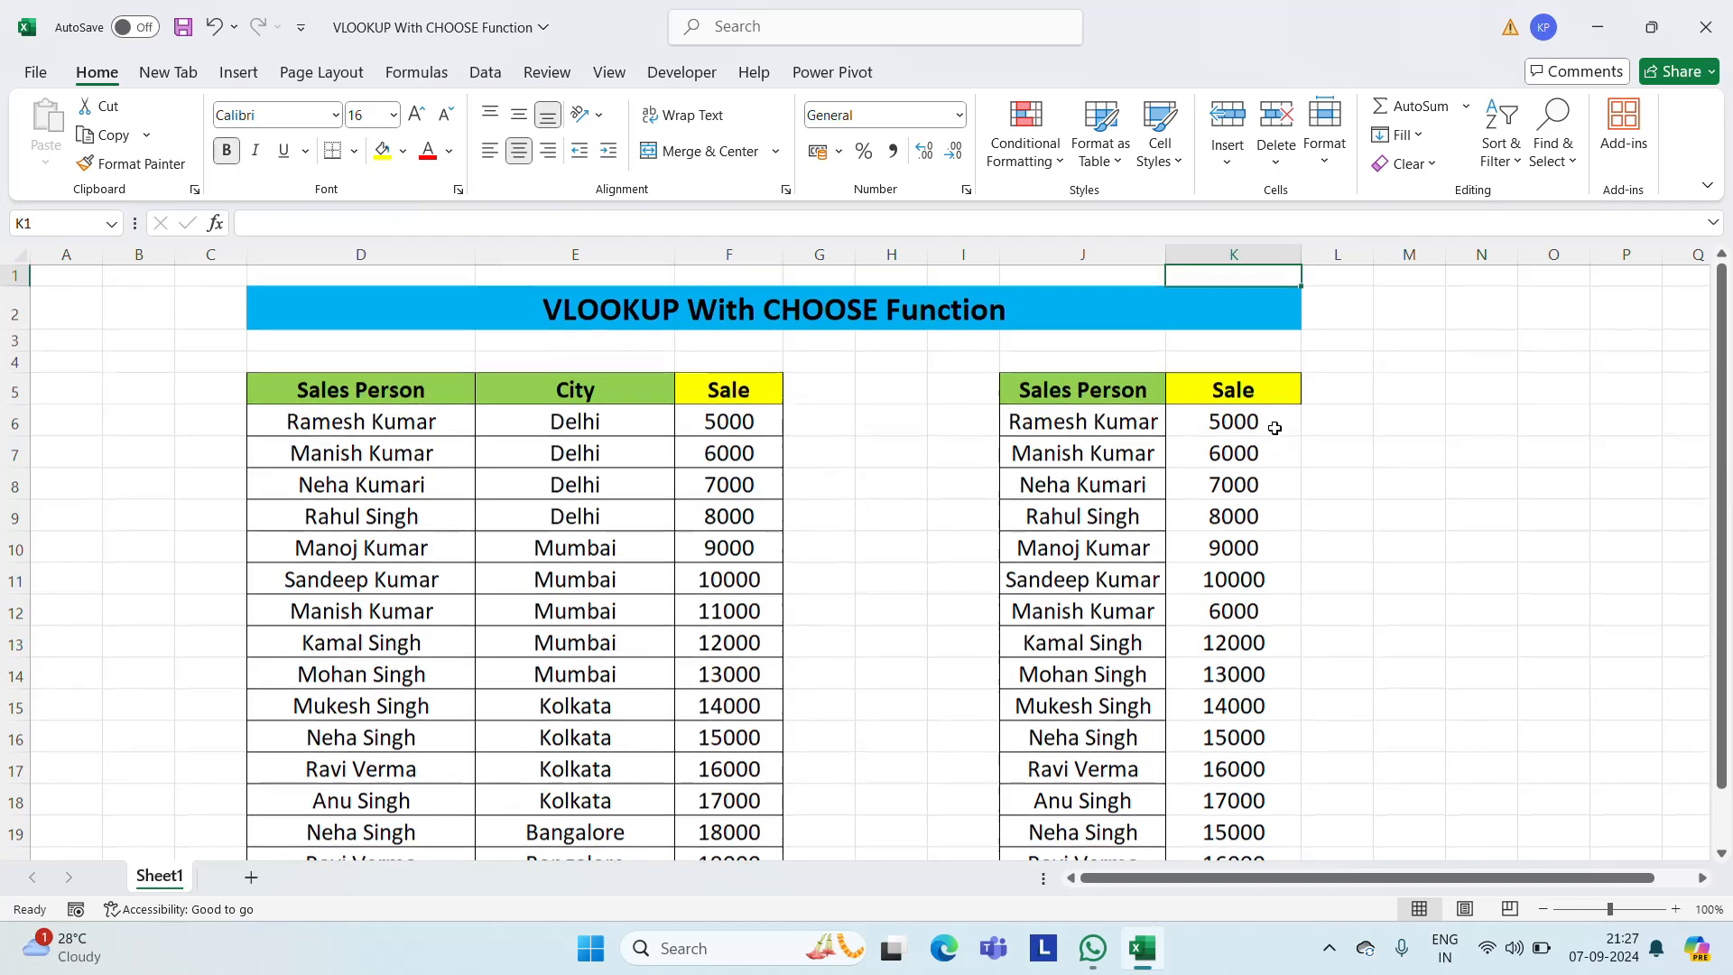
key(Down)
key(Down)
key(Down)
key(Down)
key(Down)
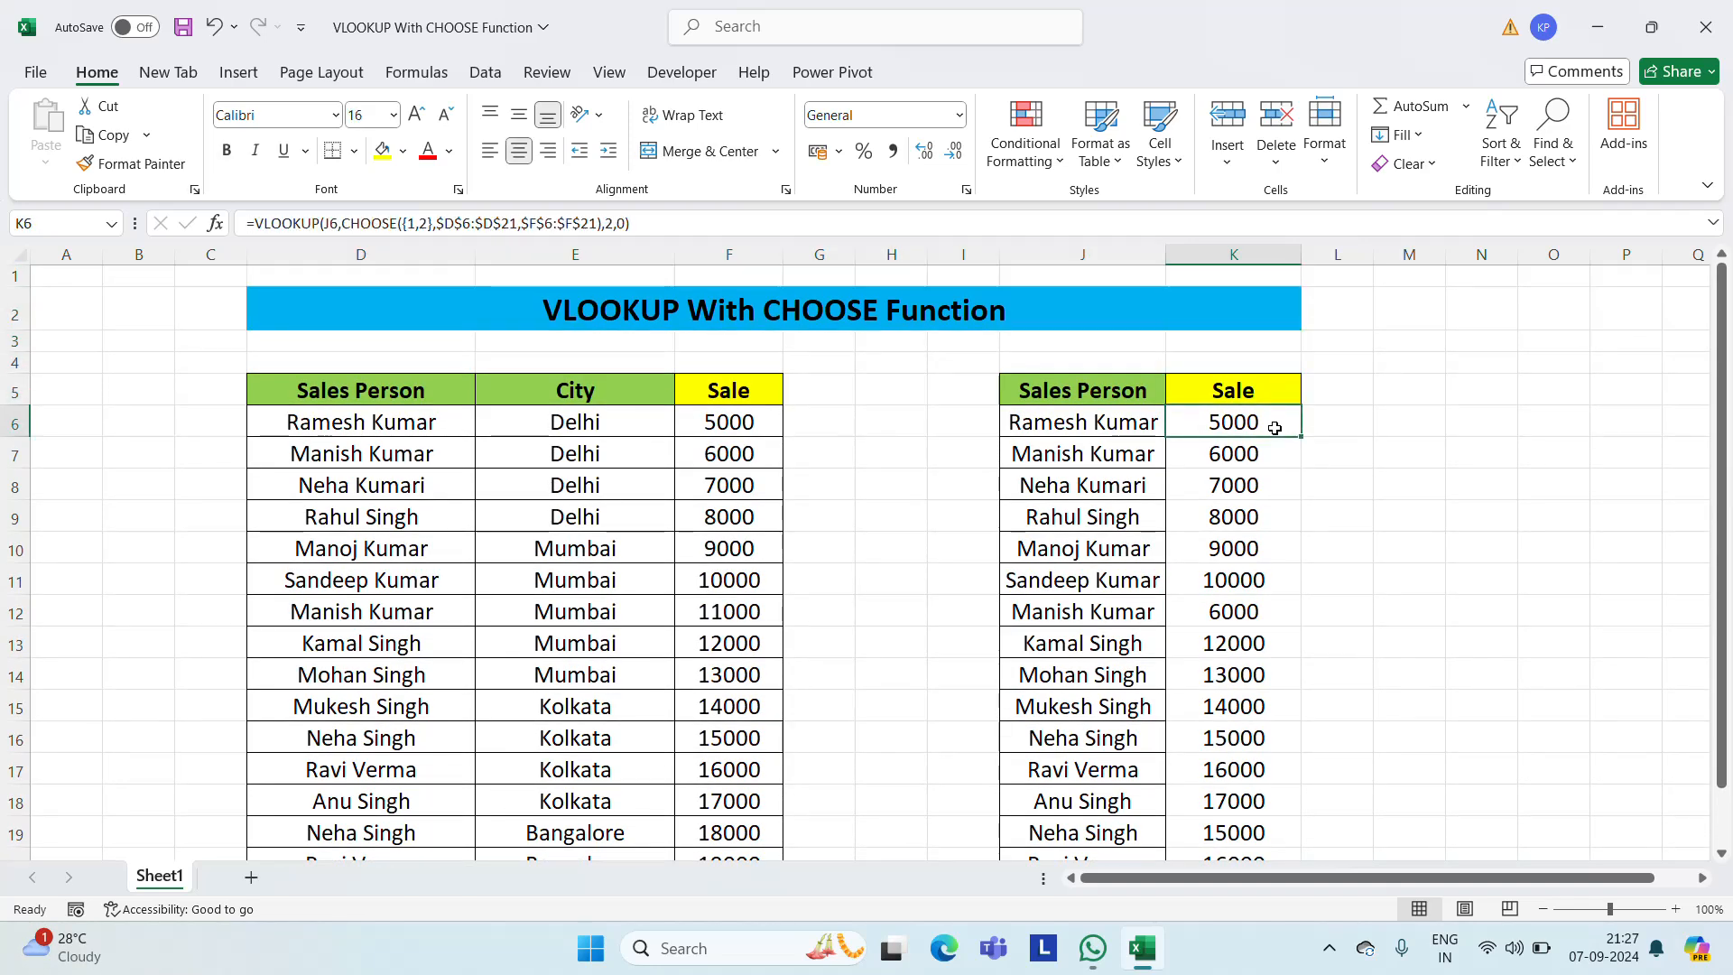
key(Left)
key(Right)
key(Up)
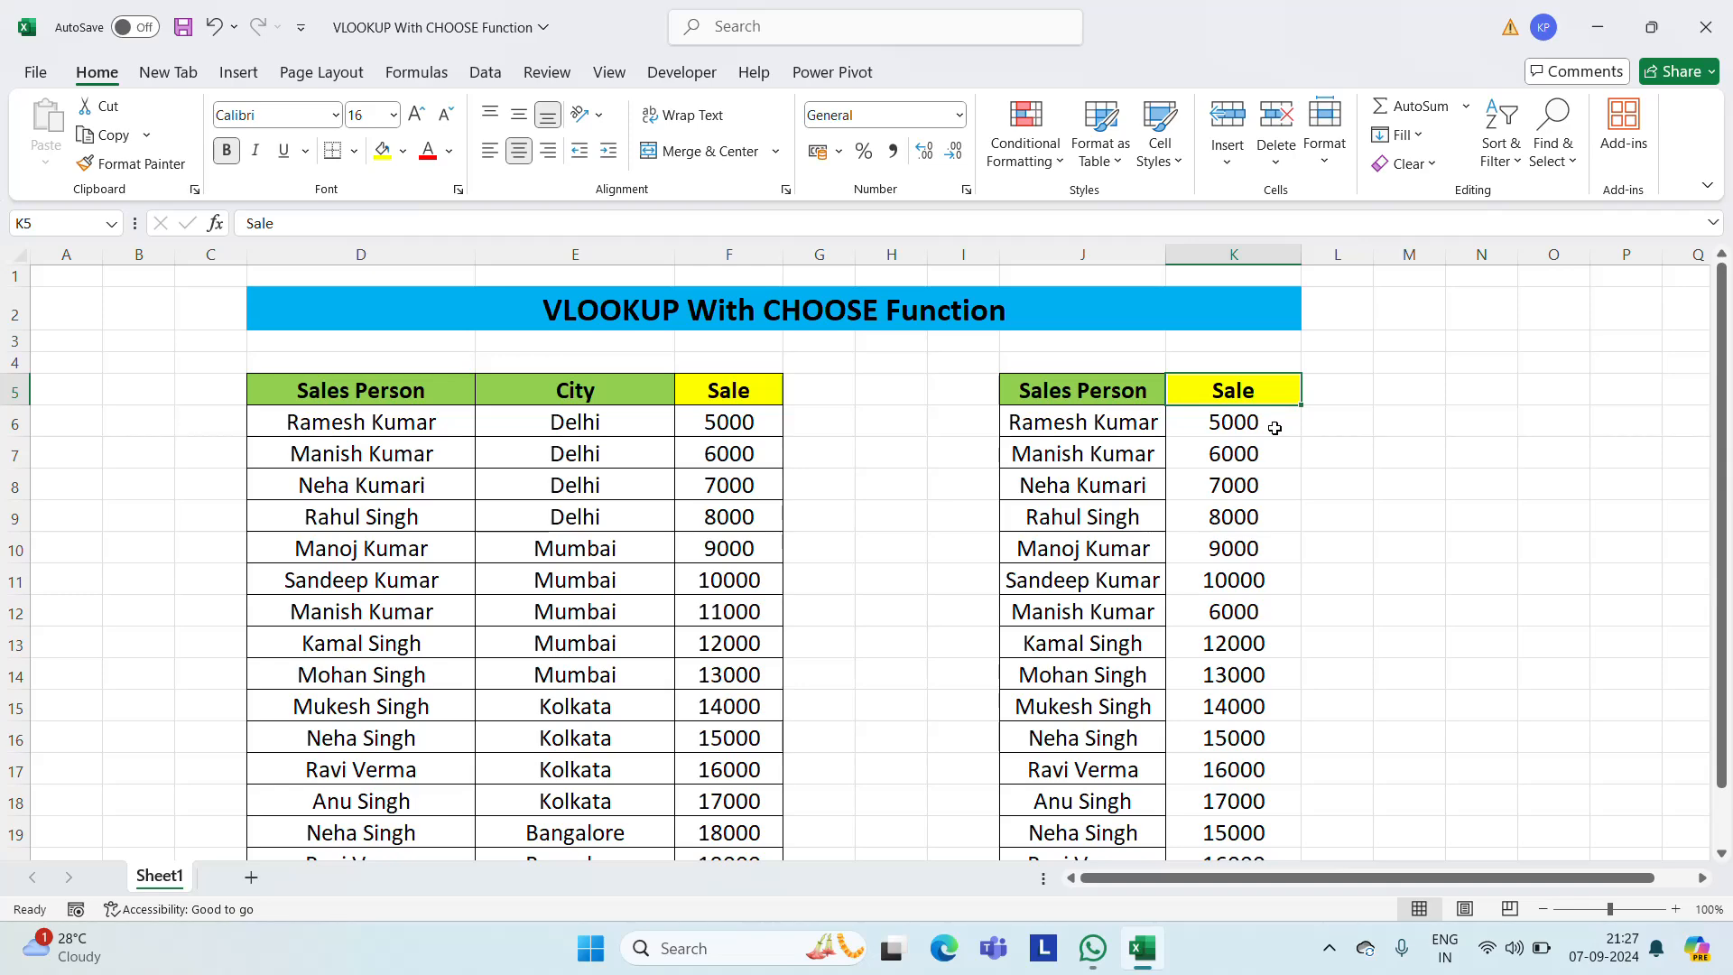
key(ctrl+shift+Down)
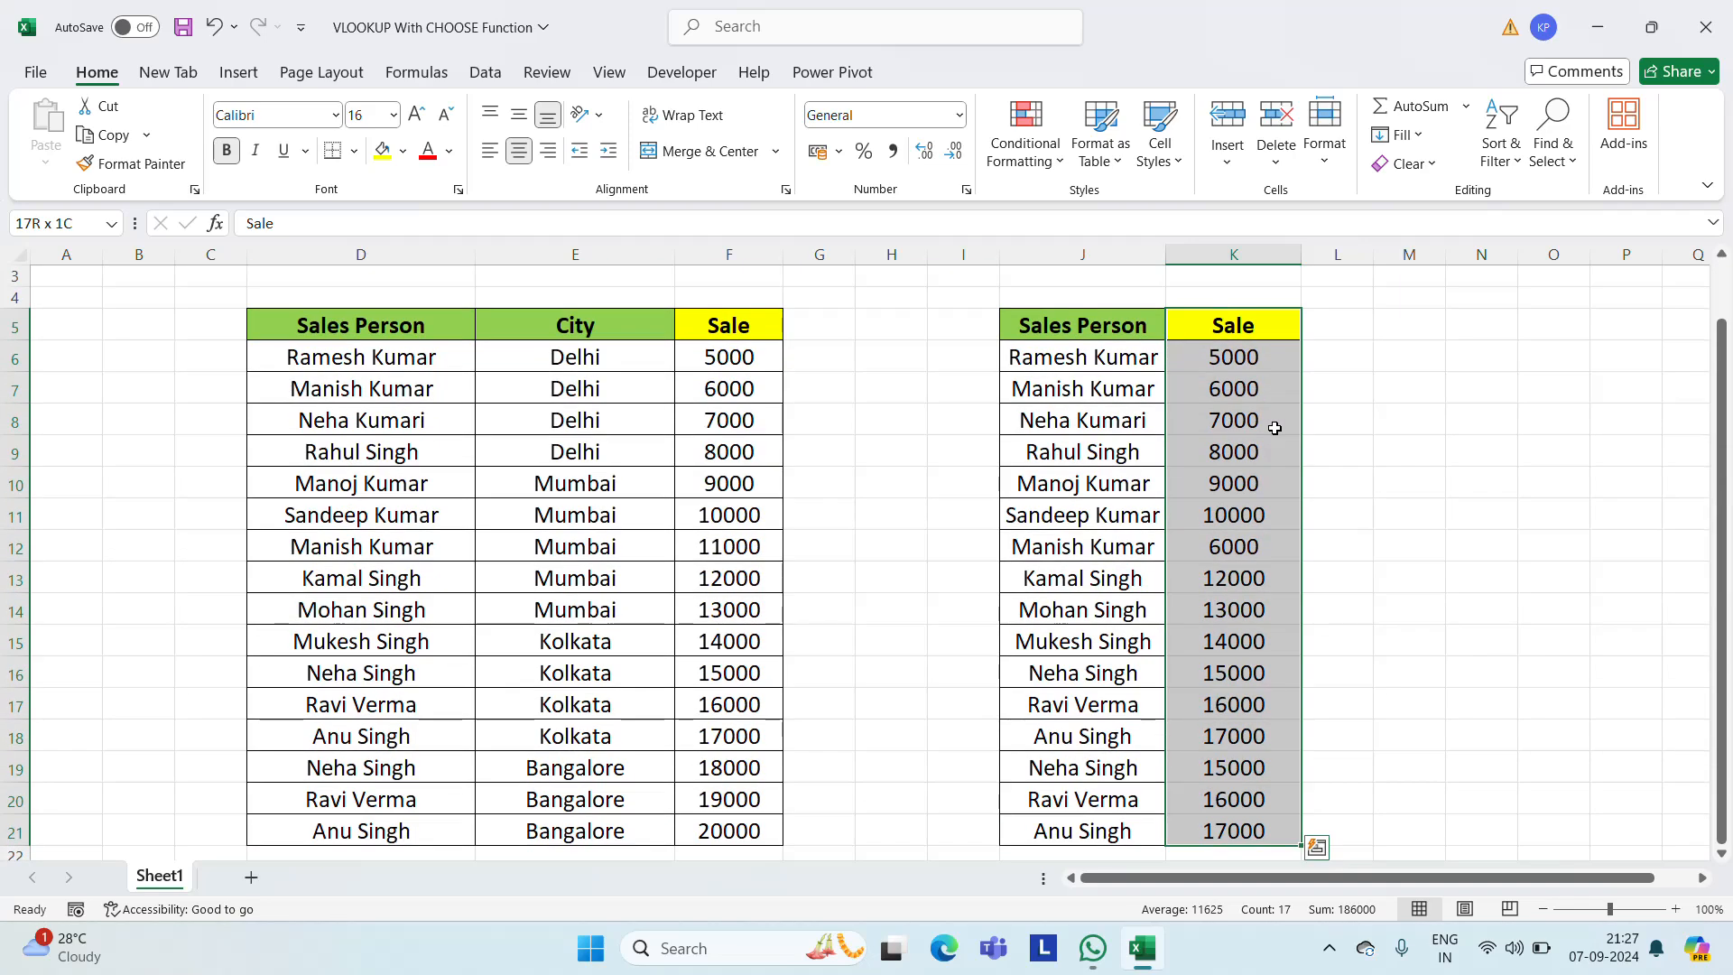
key(Delete)
Copy the City header from E5 of the source table into K5 of the second table
key(Up)
key(Up)
key(Up)
key(Down)
key(Down)
key(Down)
key(Left)
key(Left)
key(Left)
key(Left)
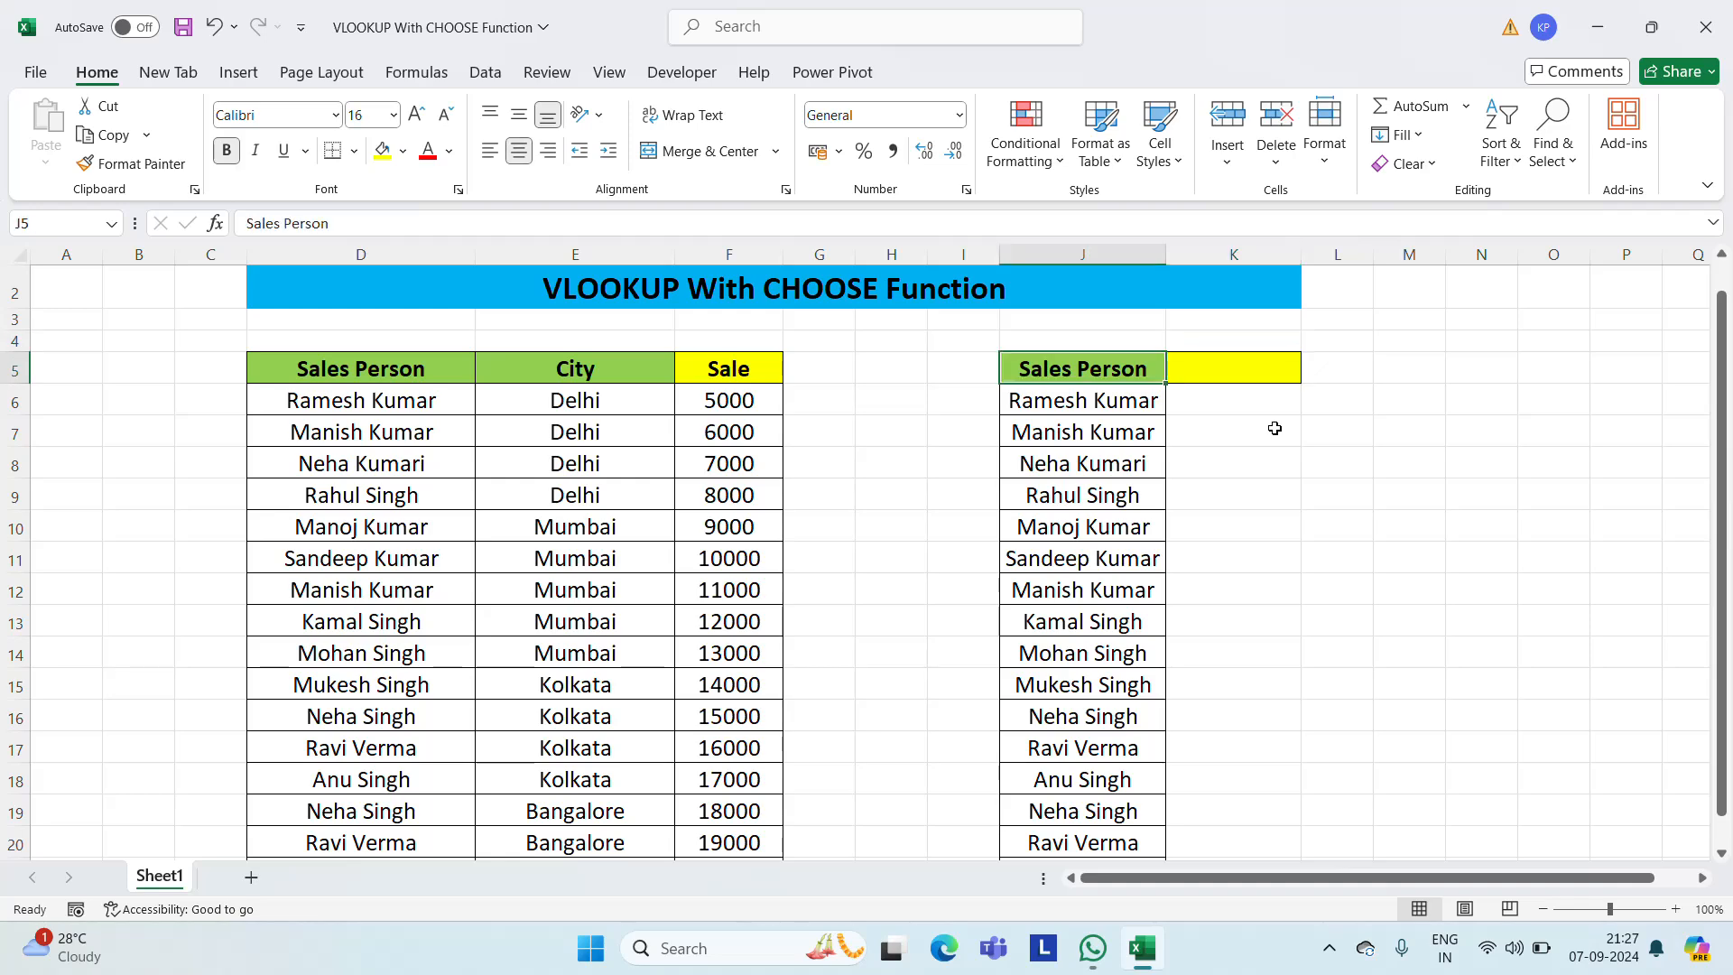
key(Down)
key(Left)
key(ctrl+Down)
key(Down)
key(Down)
key(Up)
key(Up)
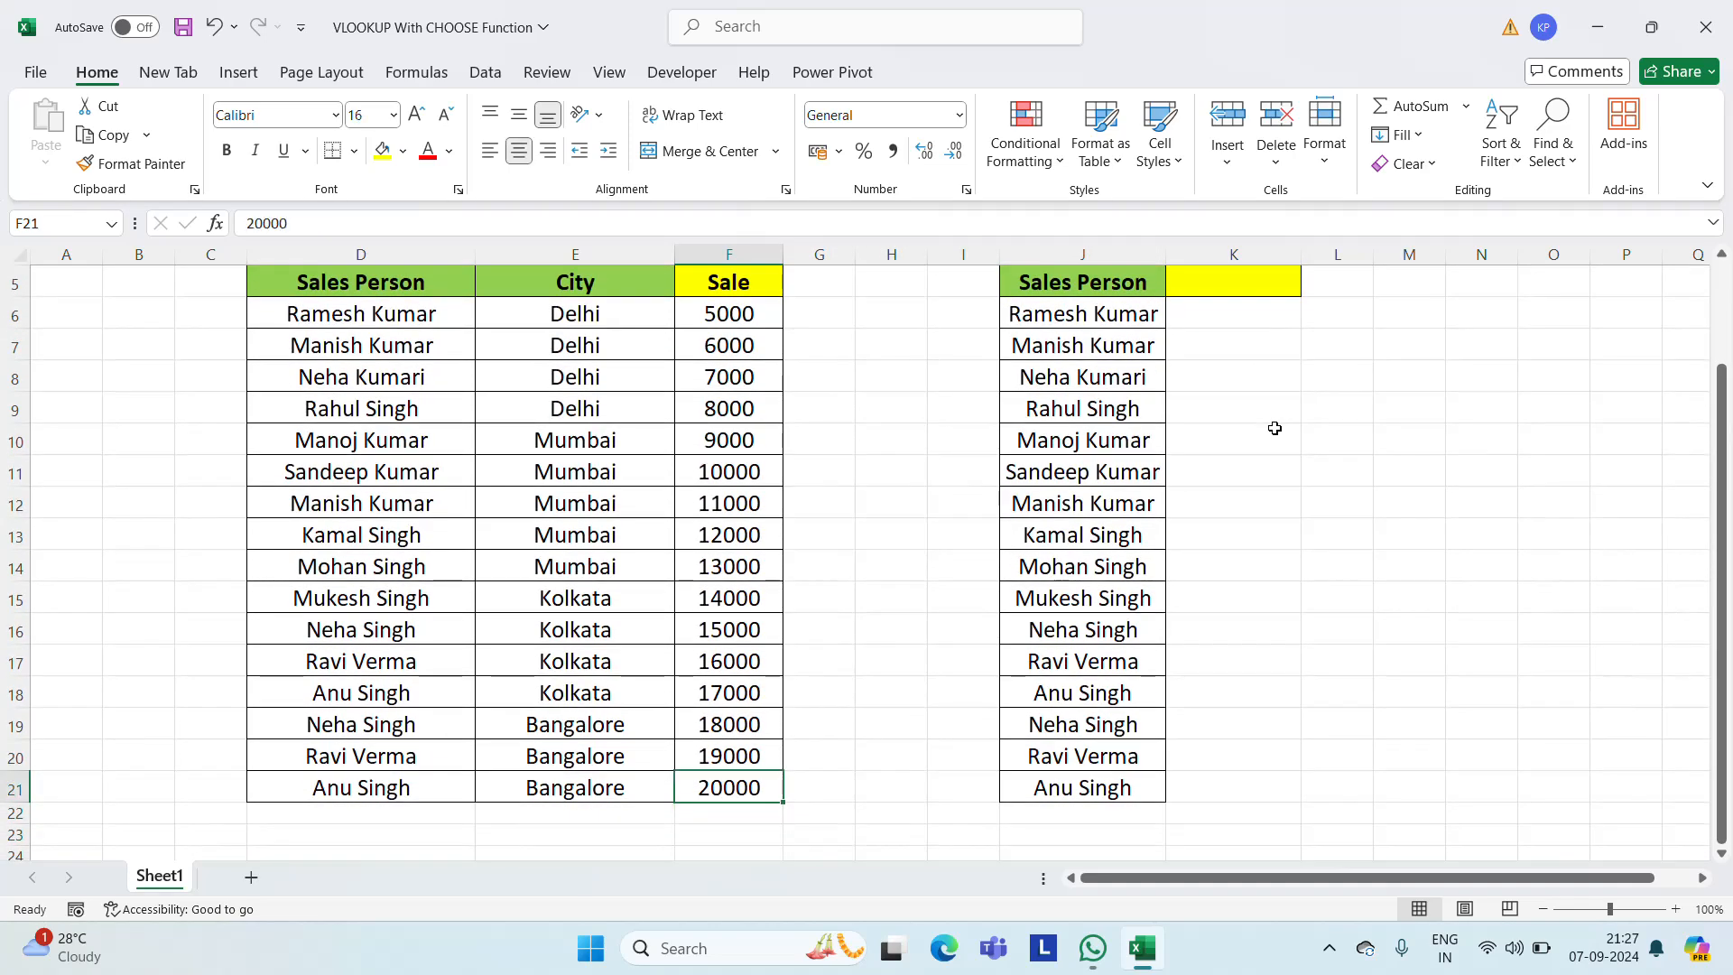
key(ctrl+Up)
key(ctrl+Up)
key(Down)
key(Down)
key(Down)
key(Down)
key(Left)
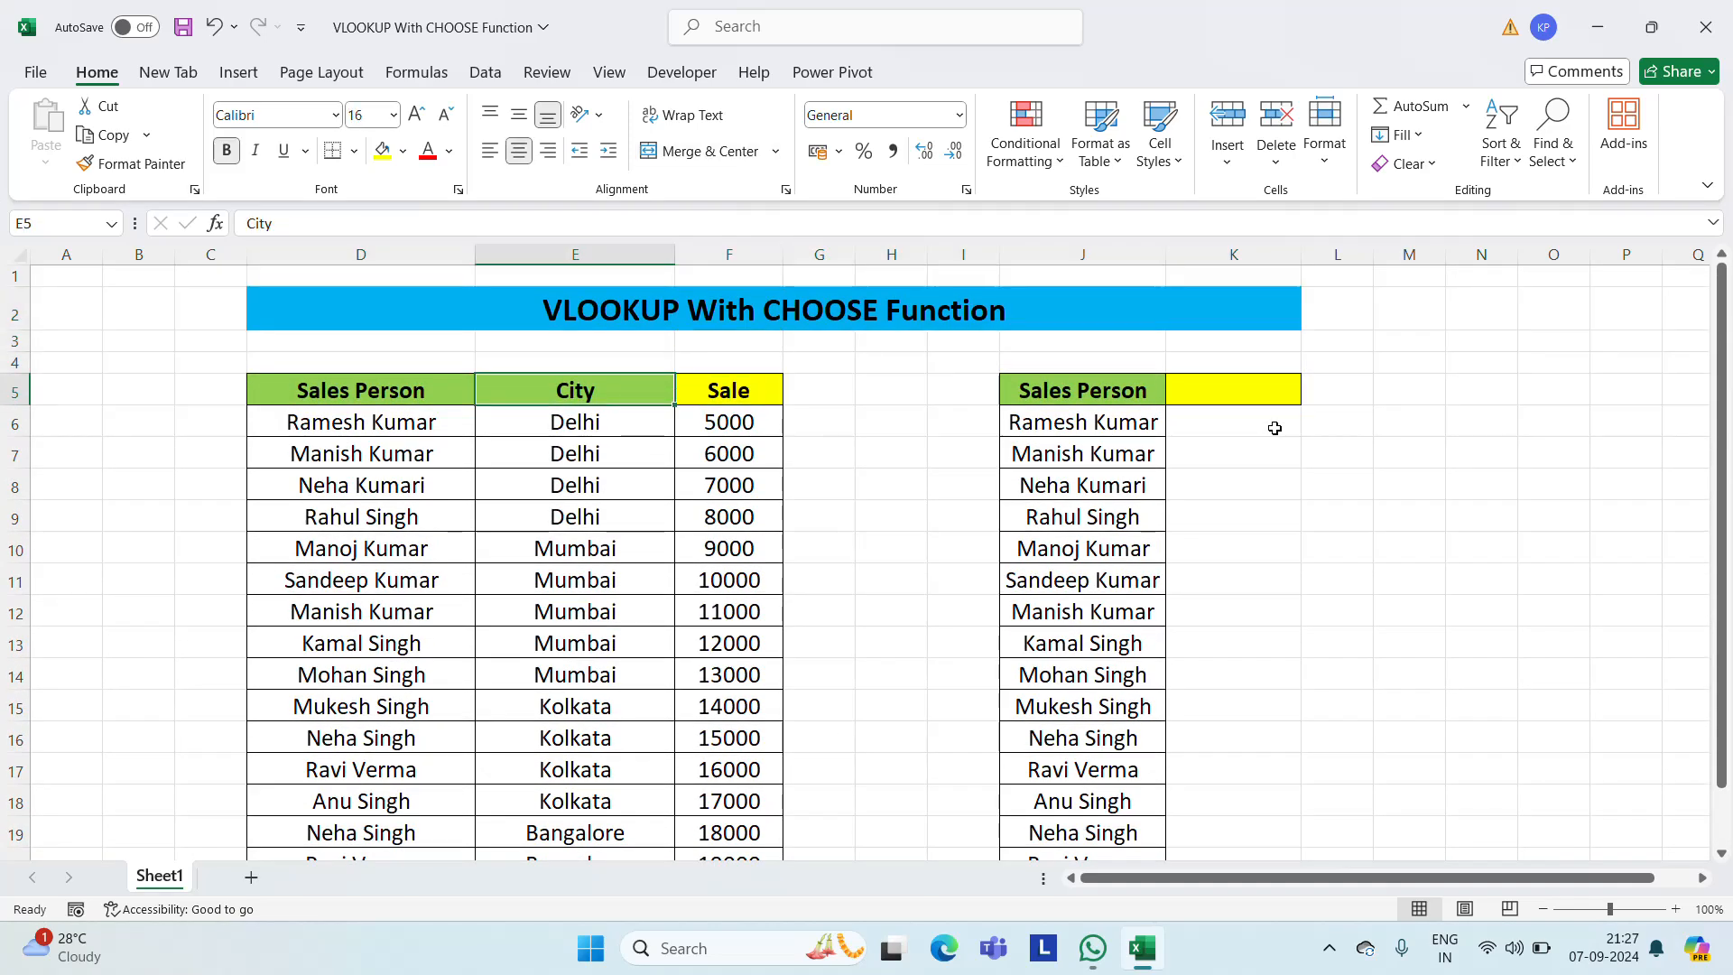
key(ctrl+c)
key(Right)
key(Right)
key(Right)
key(Right)
key(Right)
key(Right)
key(ctrl+v)
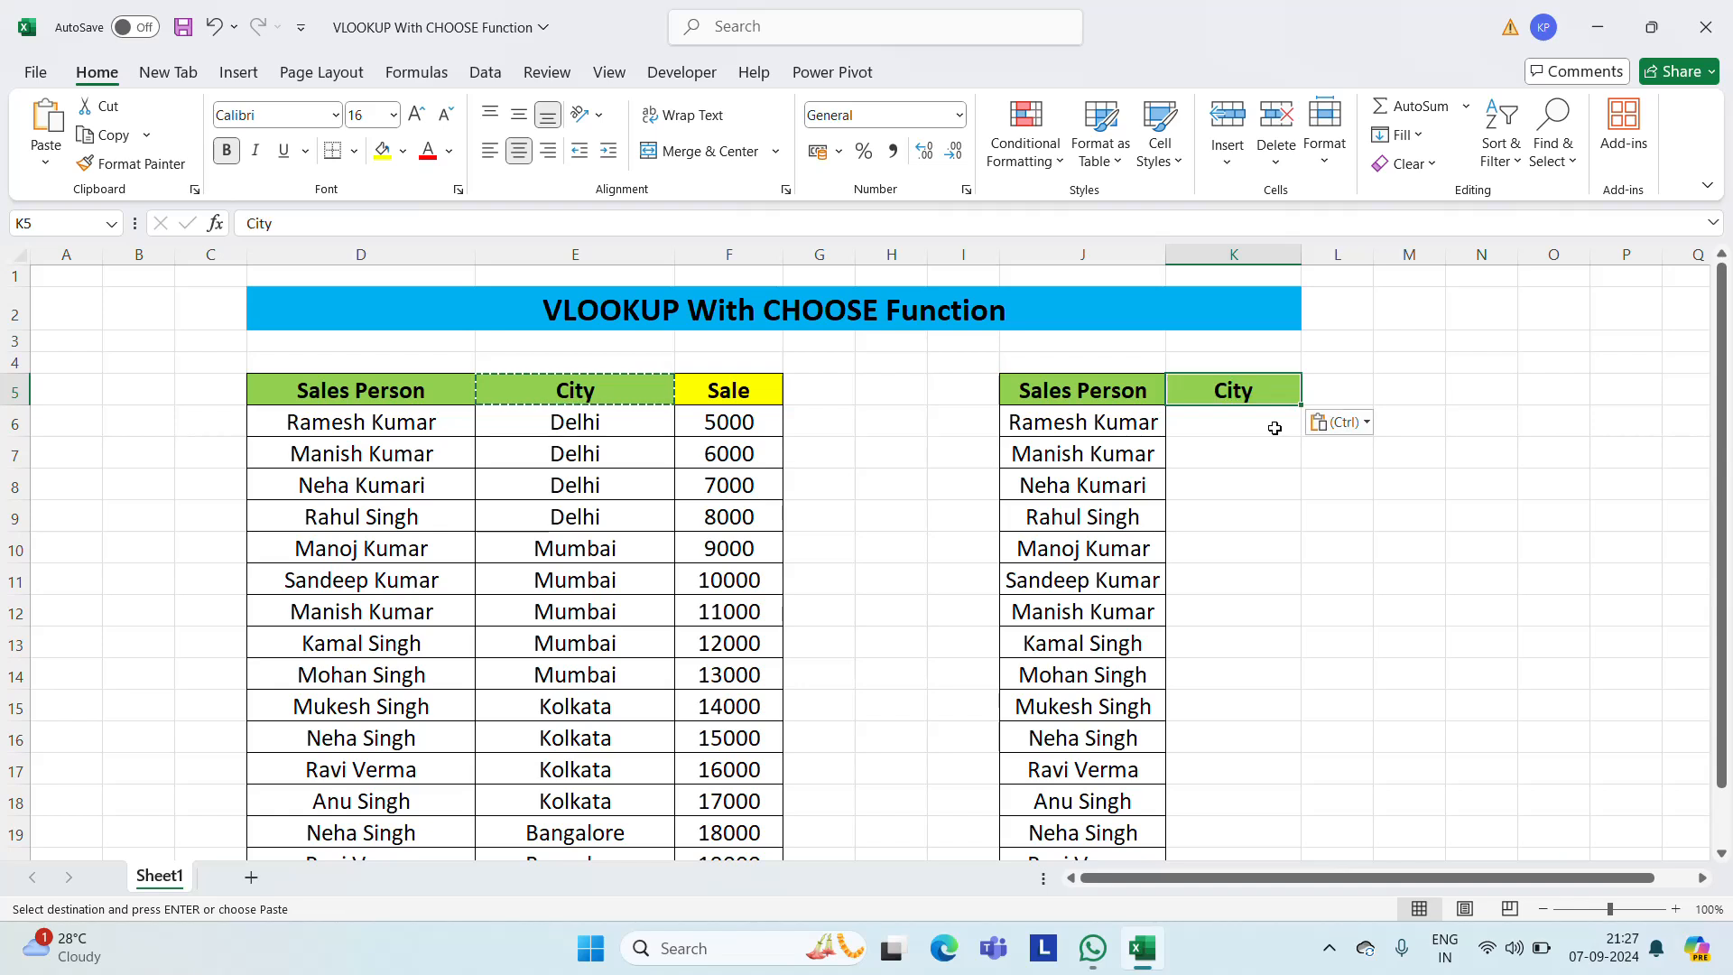
key(Escape)
Begin a VLOOKUP formula in K6 under City, with J6 as lookup value and a nested CHOOSE using {1,2} as its index
click(1264, 429)
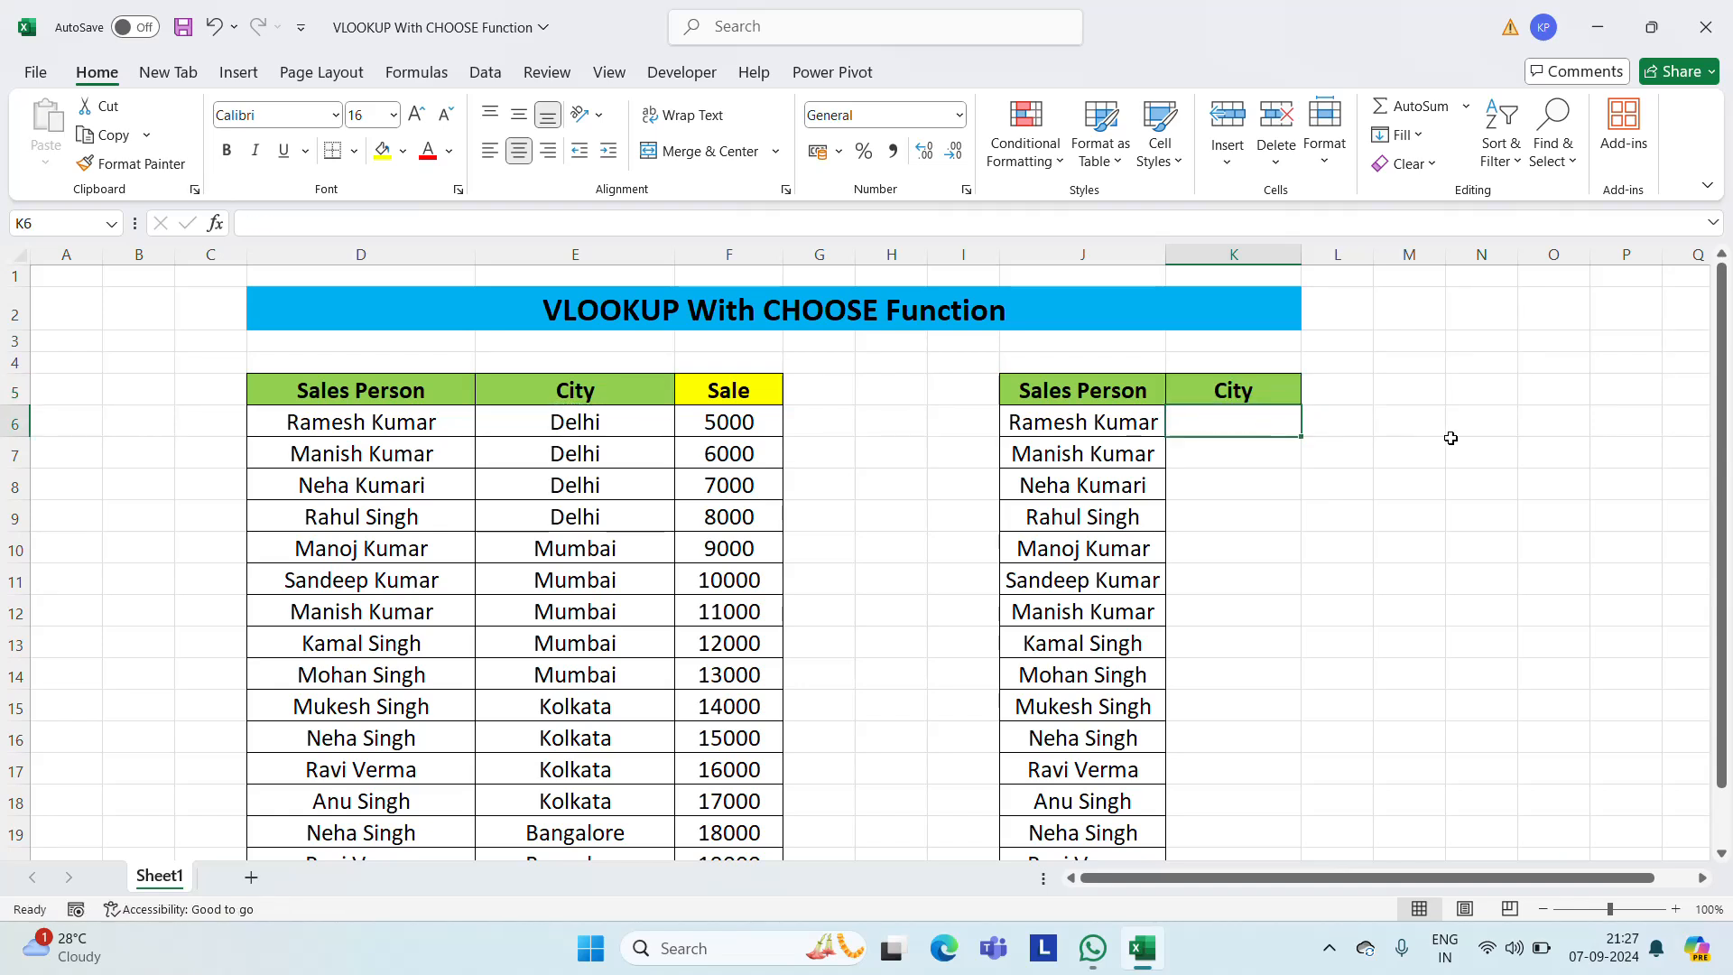
text(=vl)
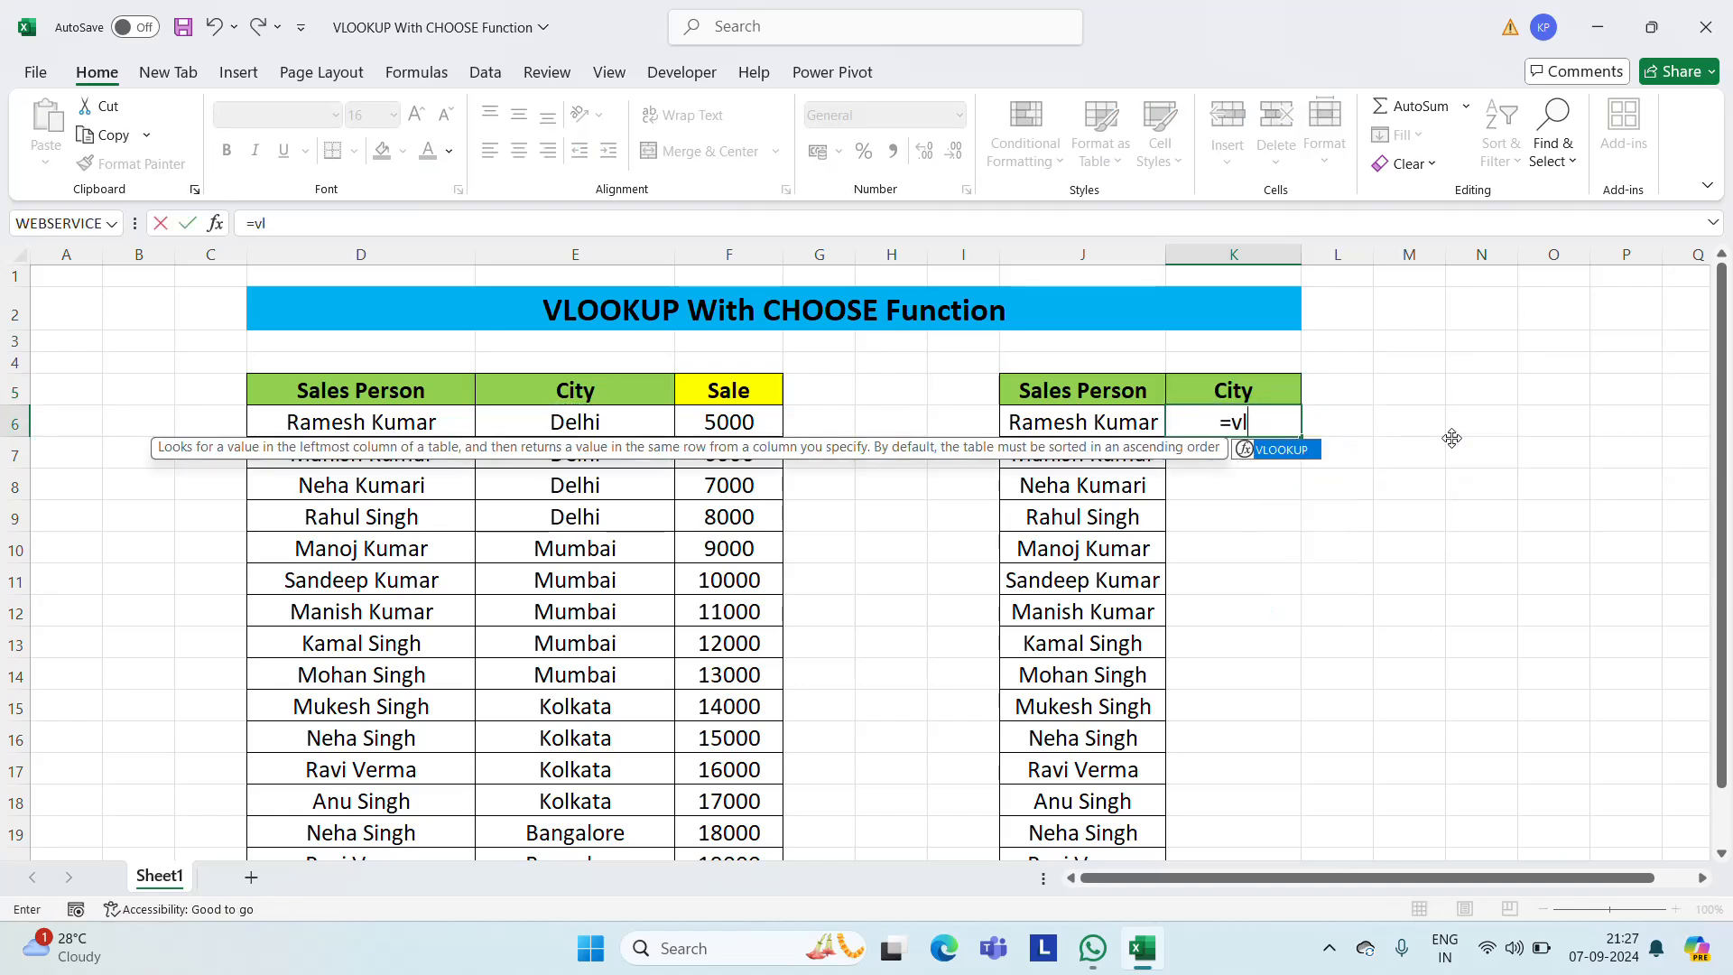
key(Tab)
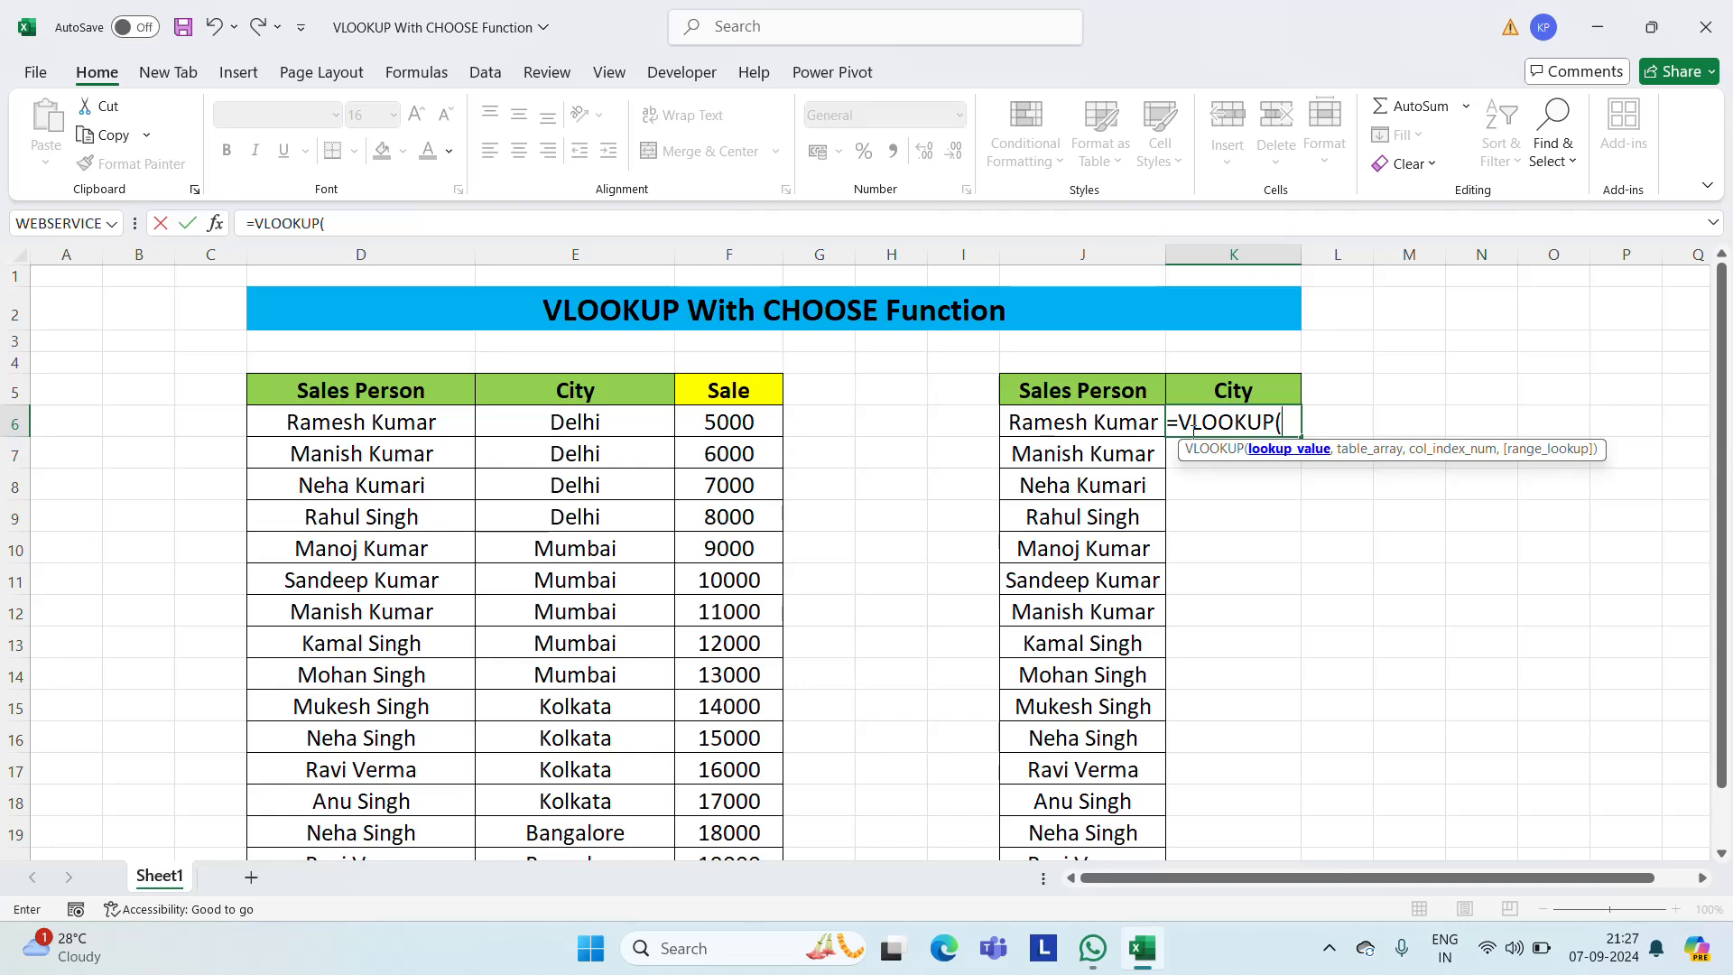
click(1056, 423)
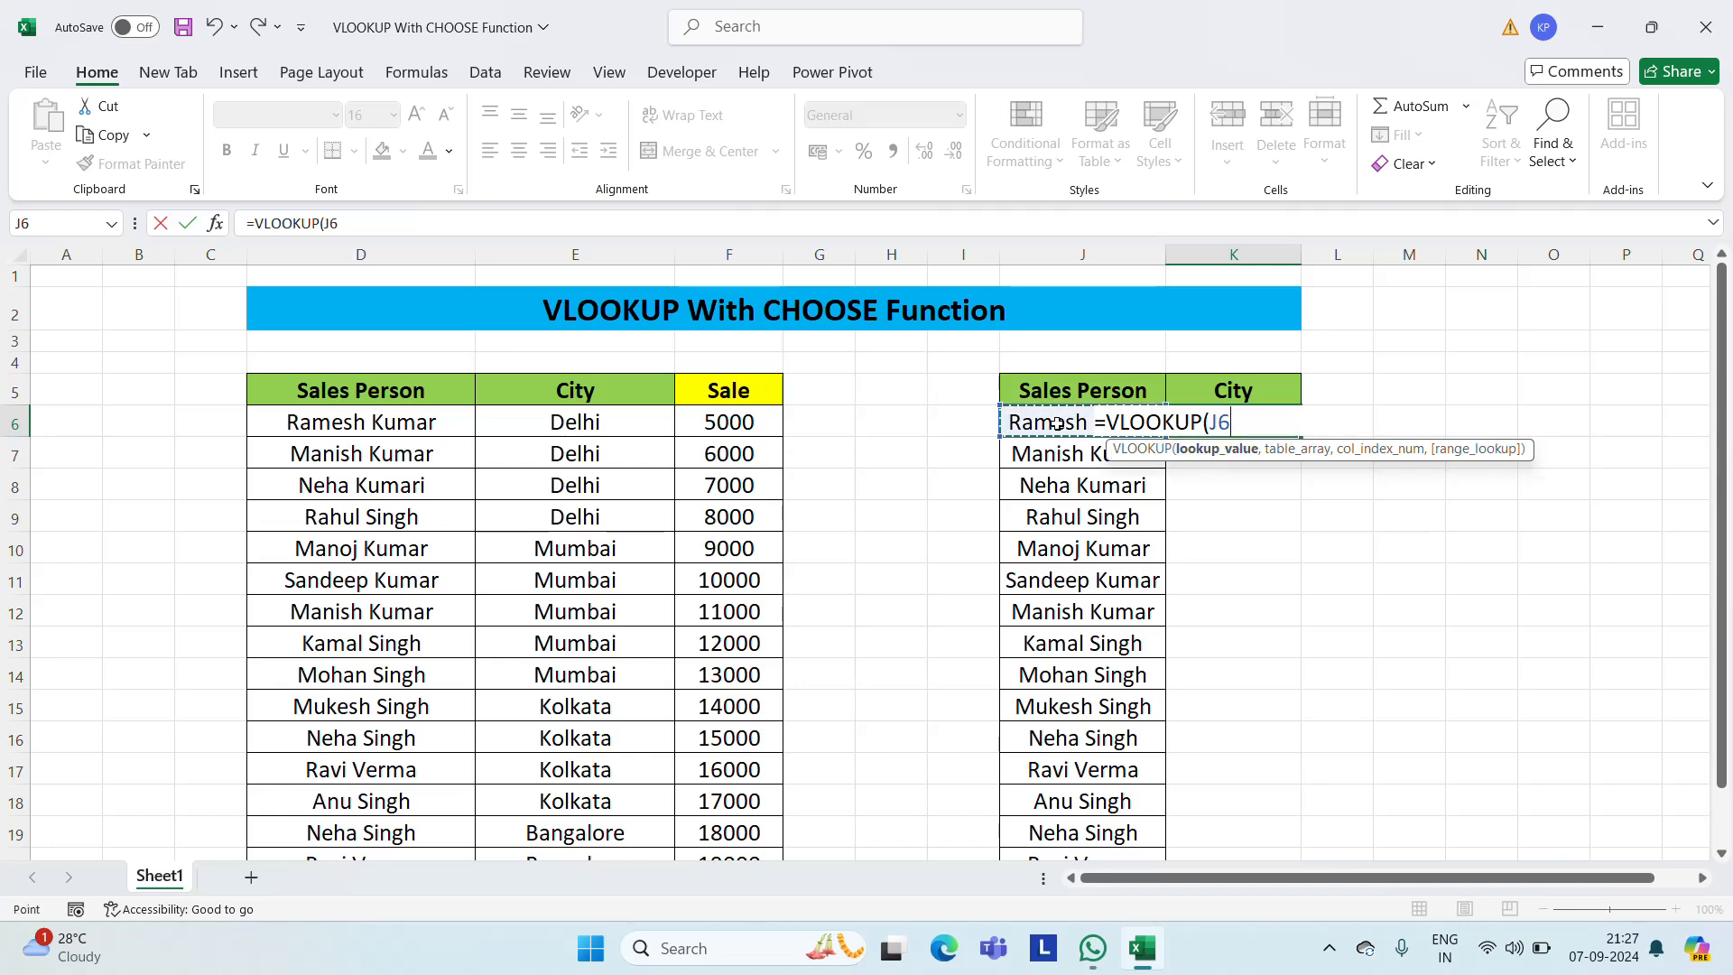
text(,cho)
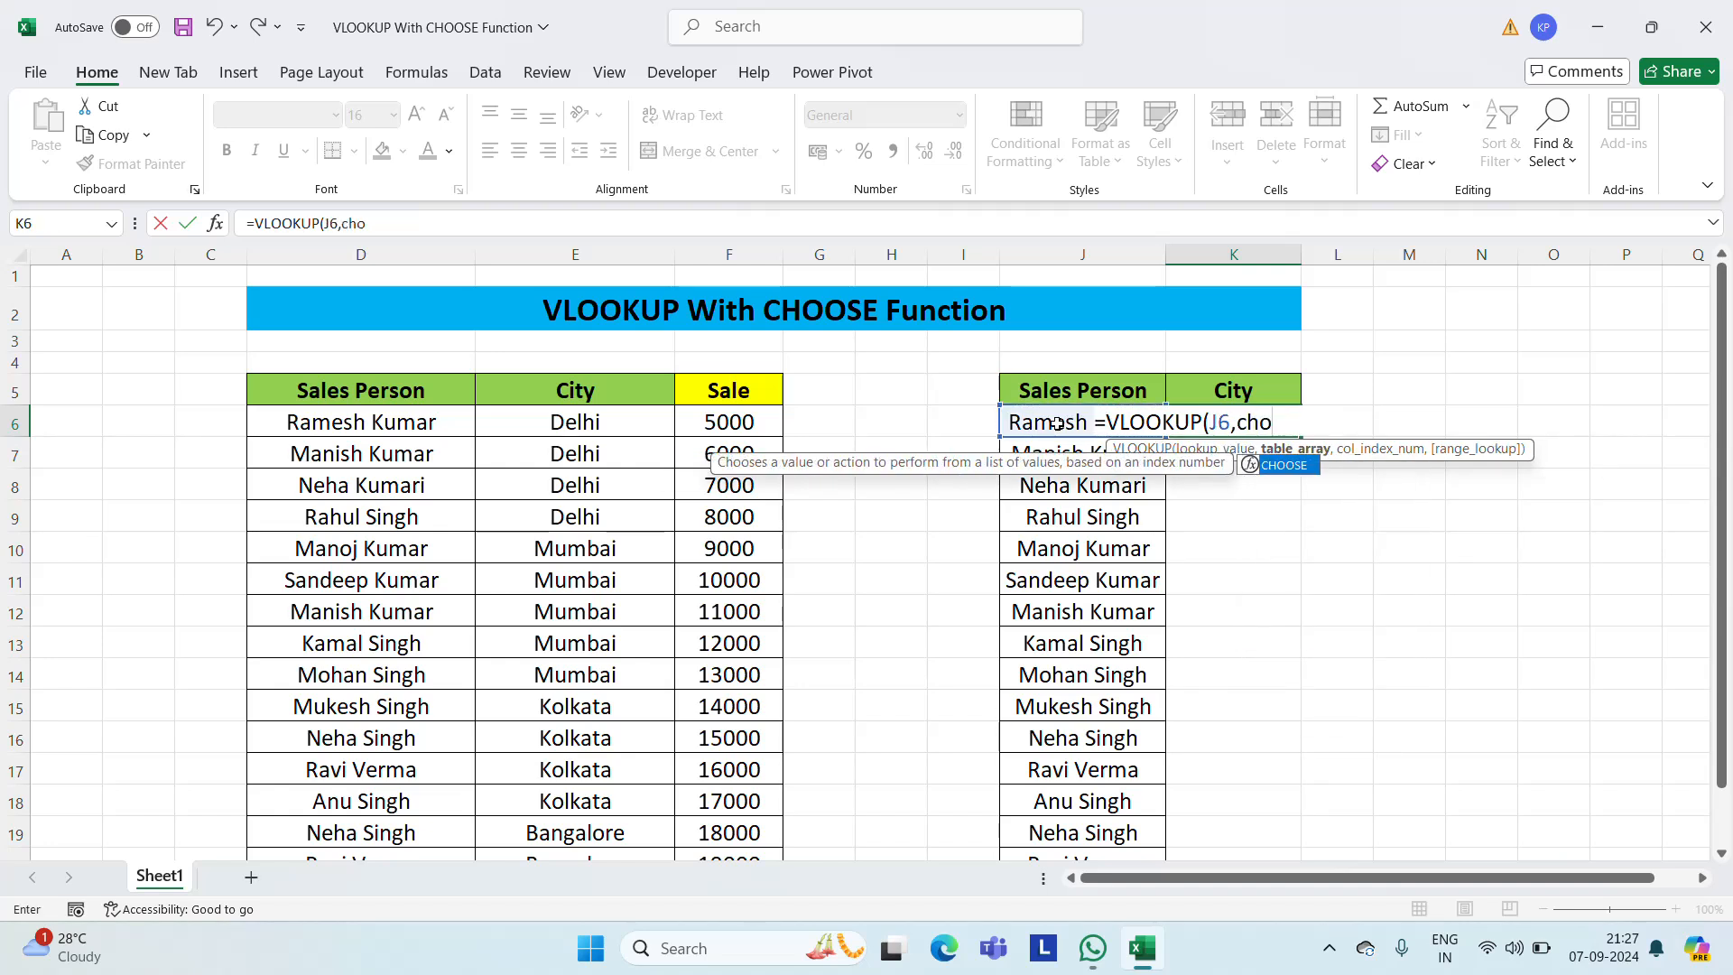
key(Tab)
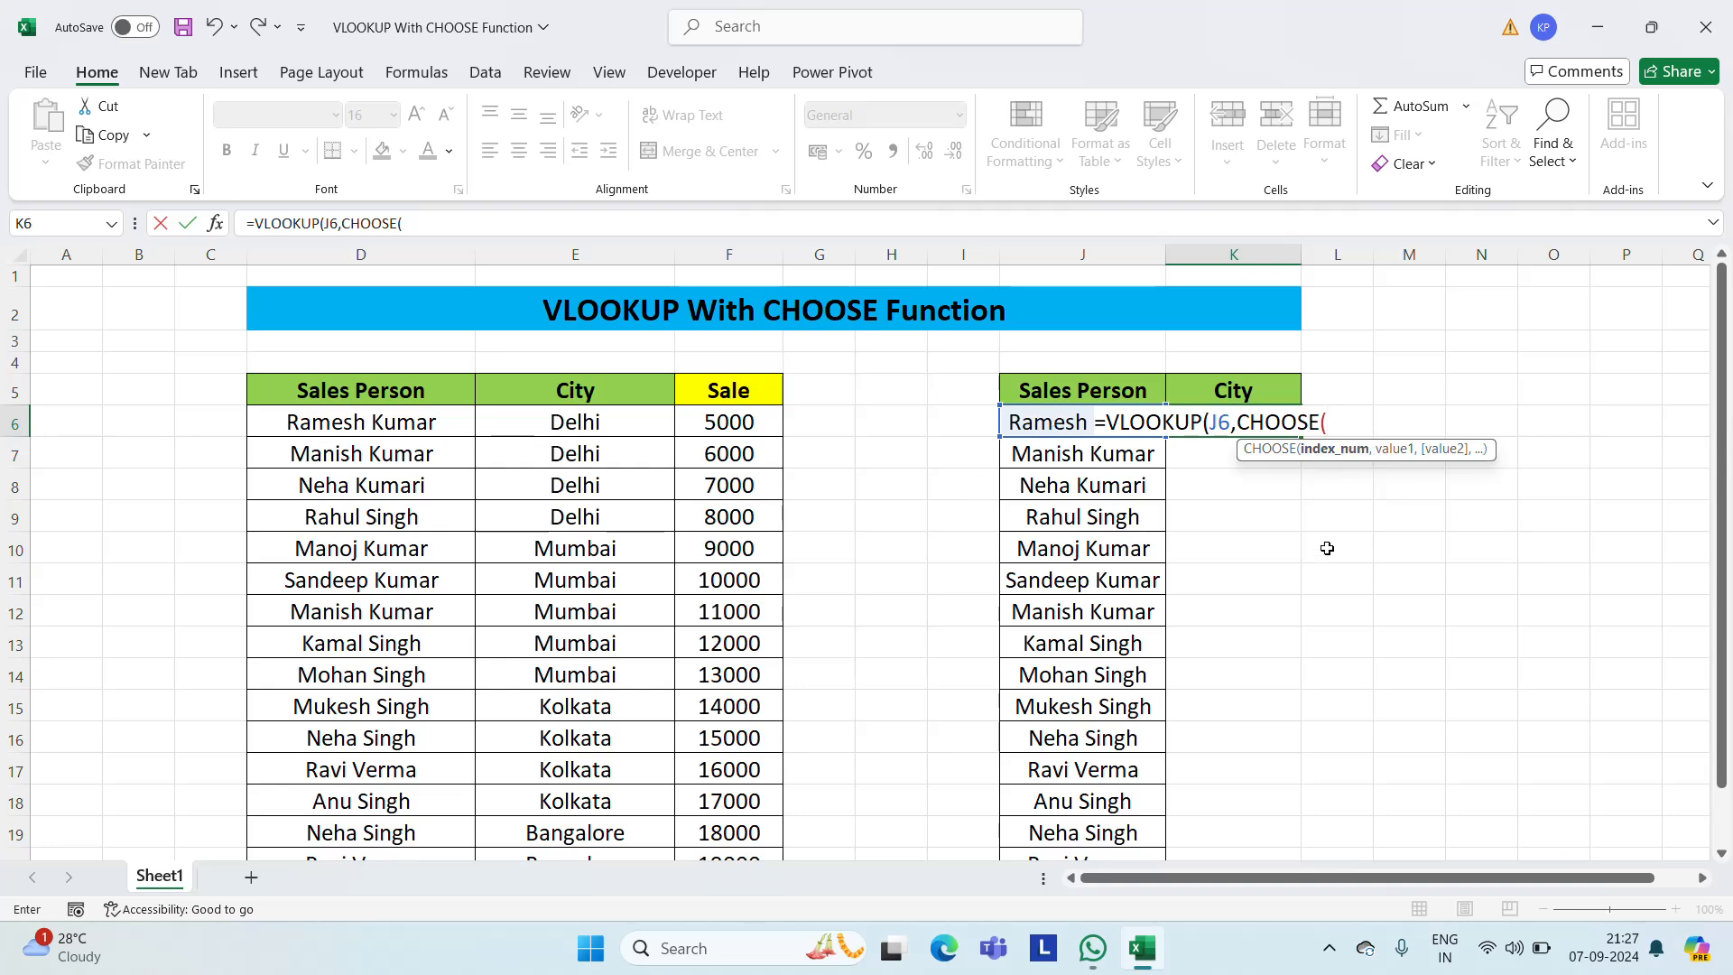
text({)
text(1,2})
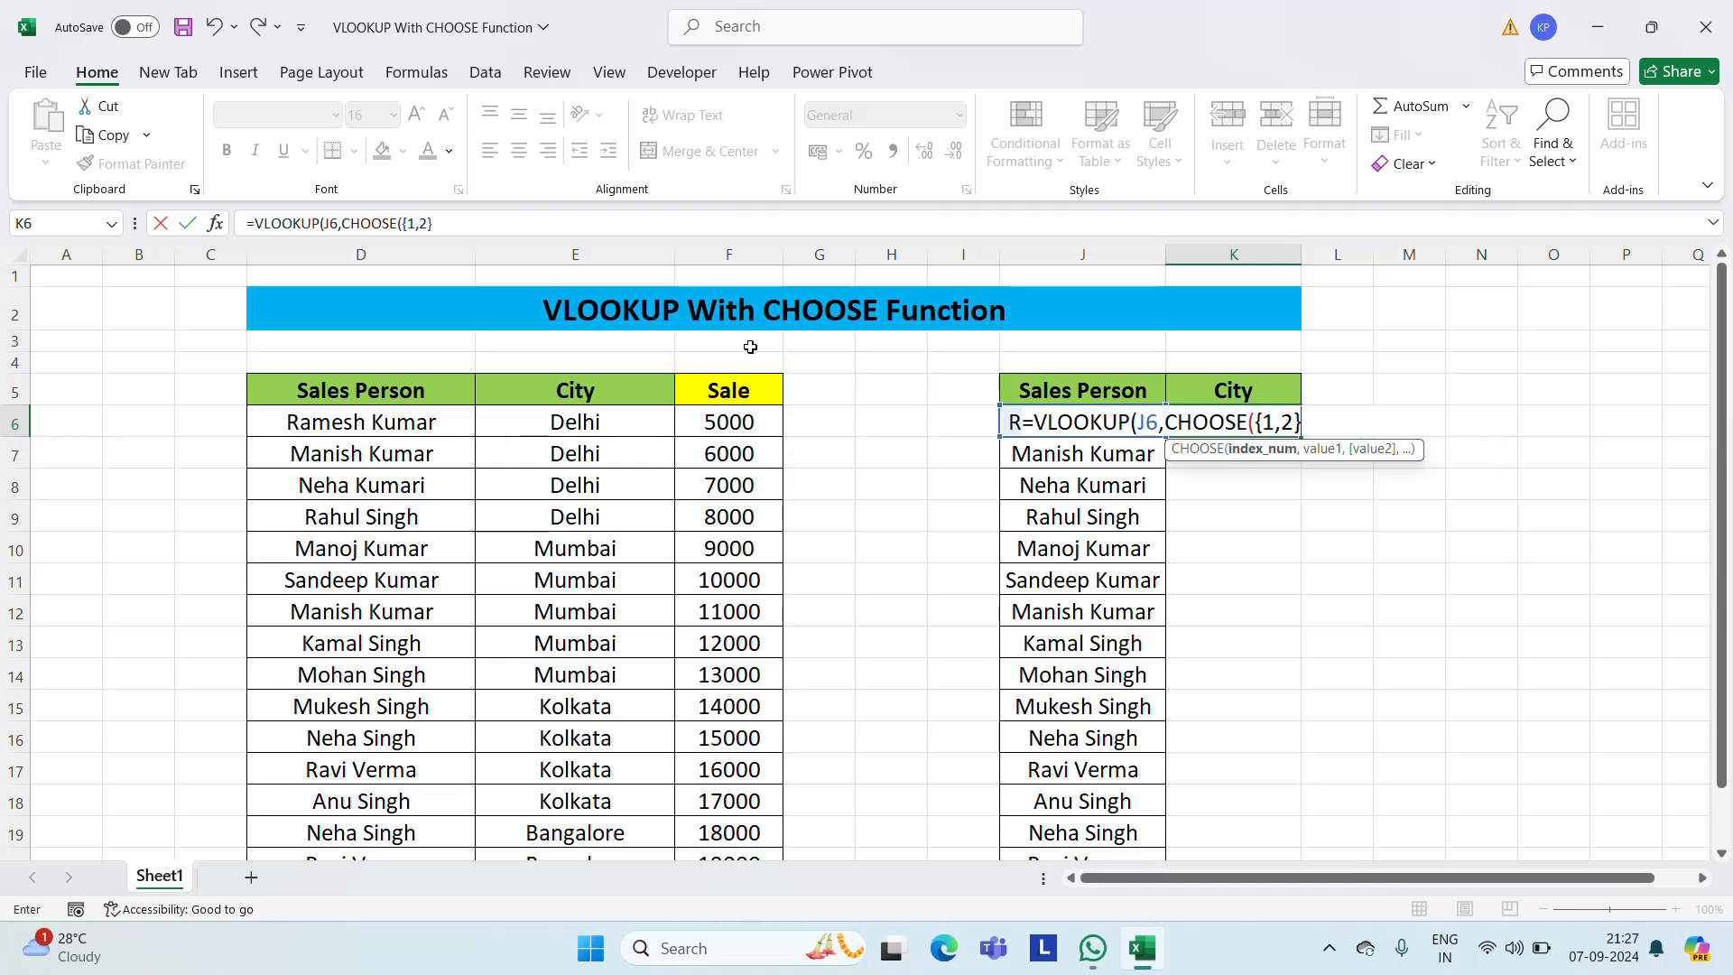
Add the Sales Person range $D$6:$D$21 as an absolute reference for CHOOSE's first value in the K6 formula
text(,)
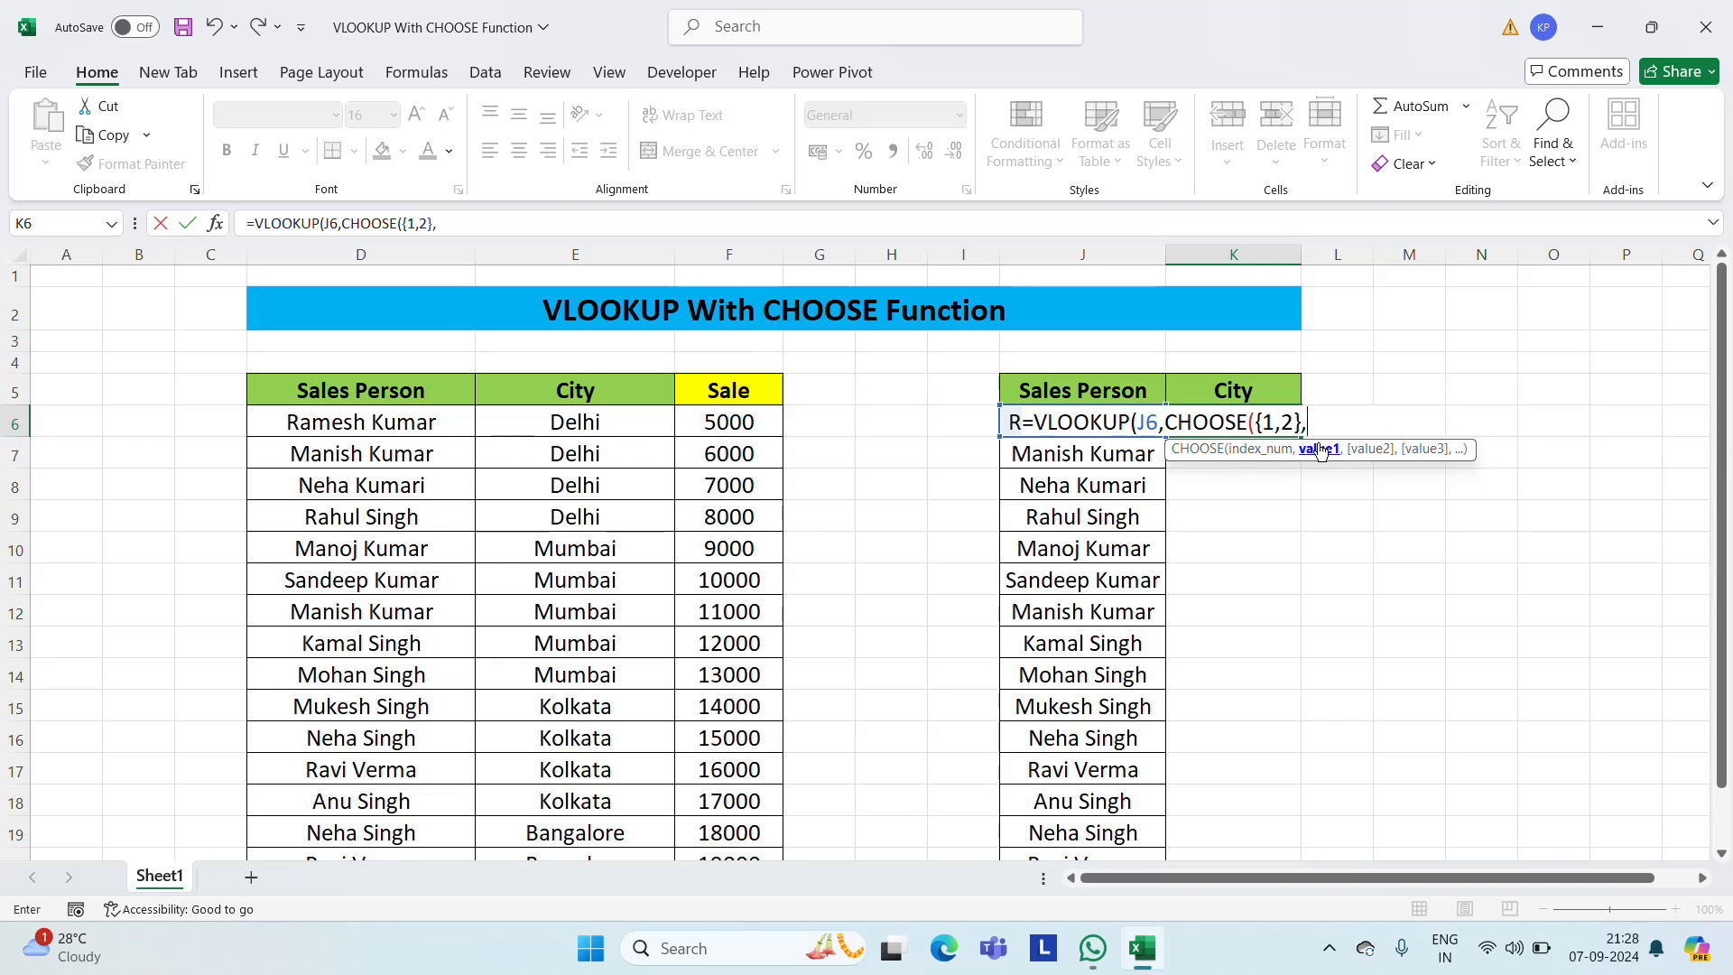
click(340, 422)
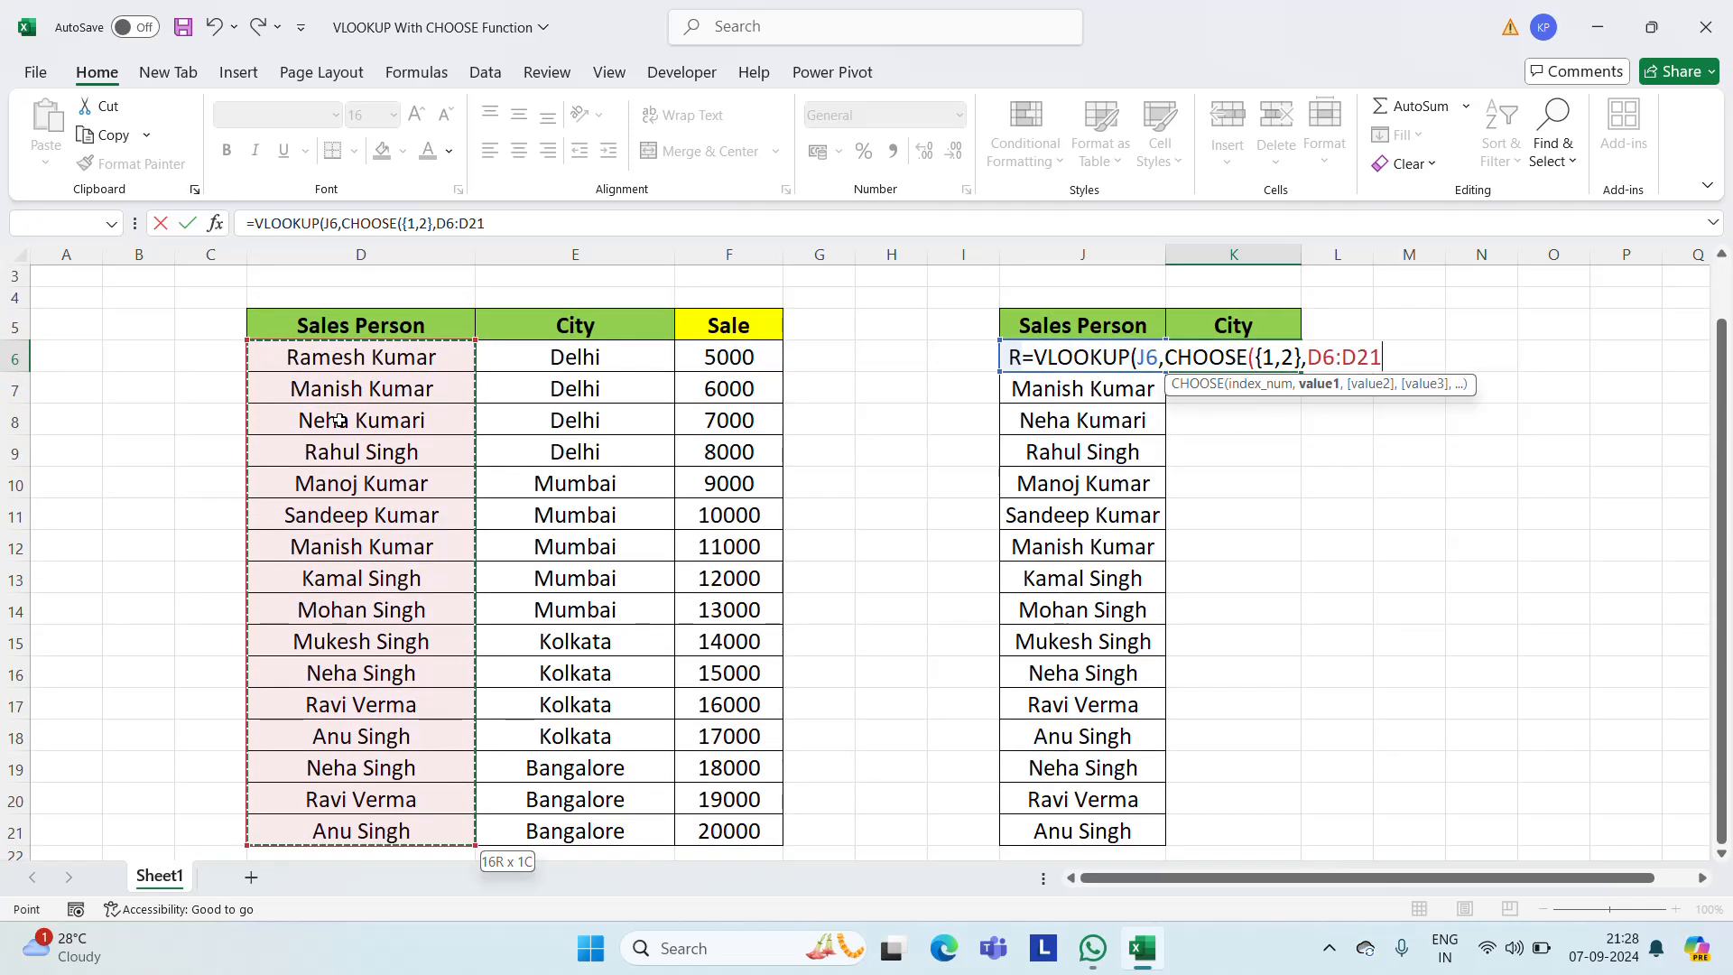
click(1309, 358)
text($)
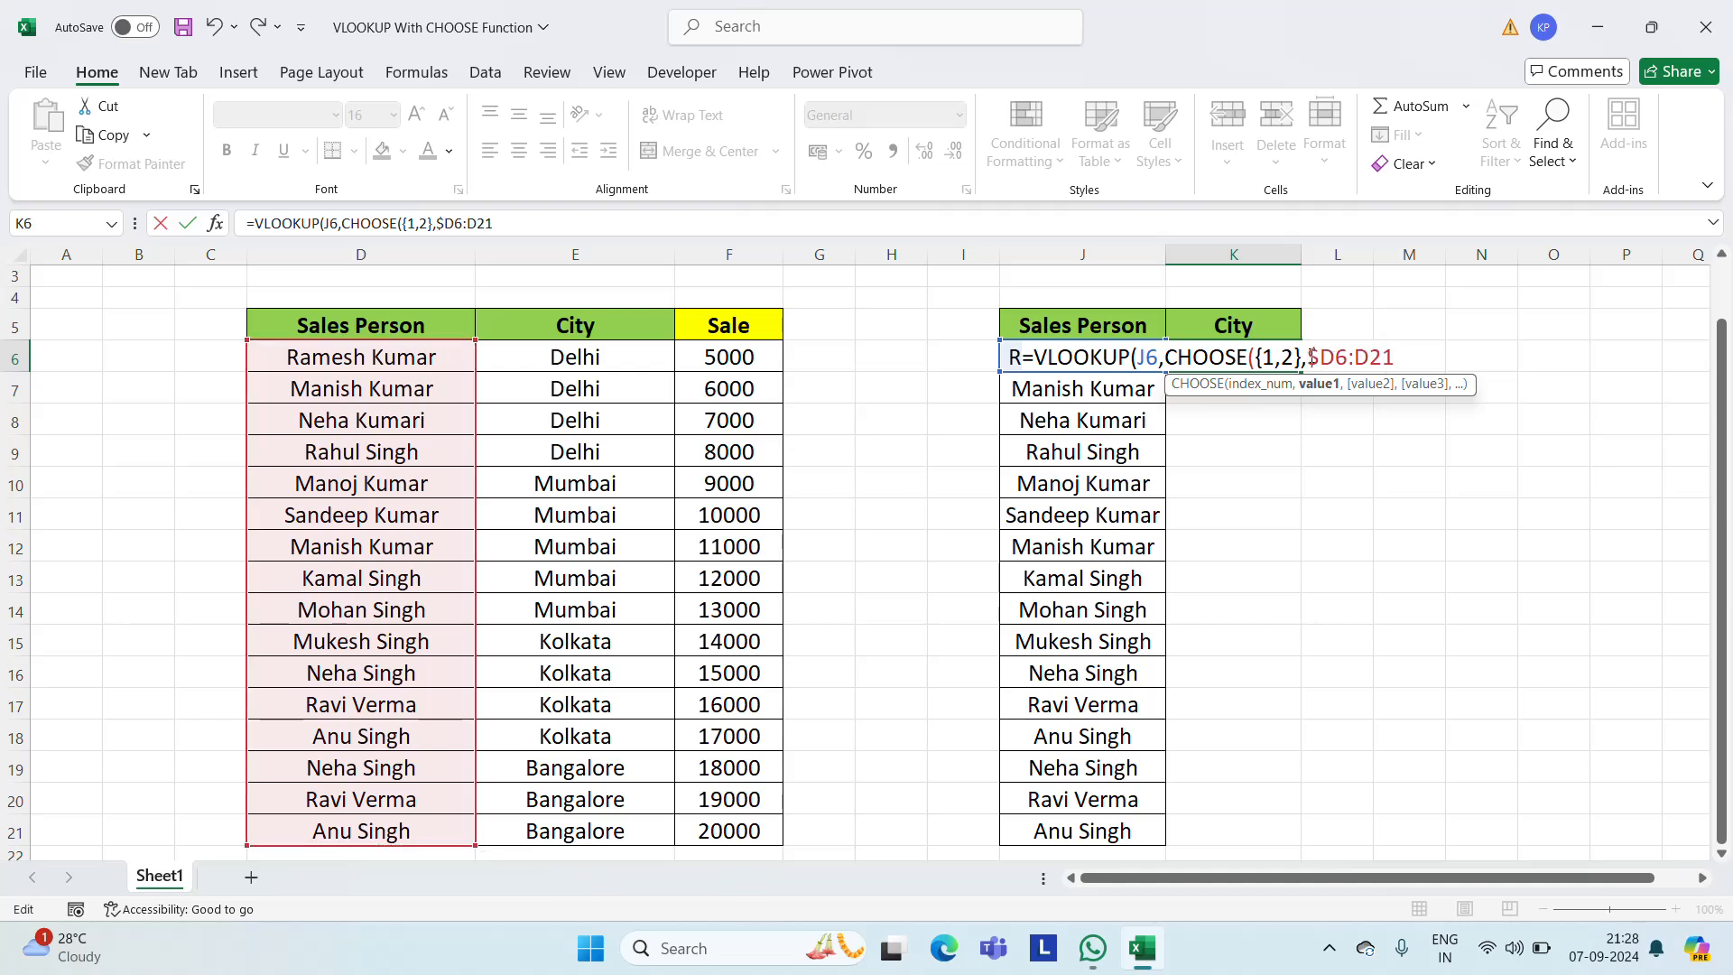
click(1335, 357)
text($)
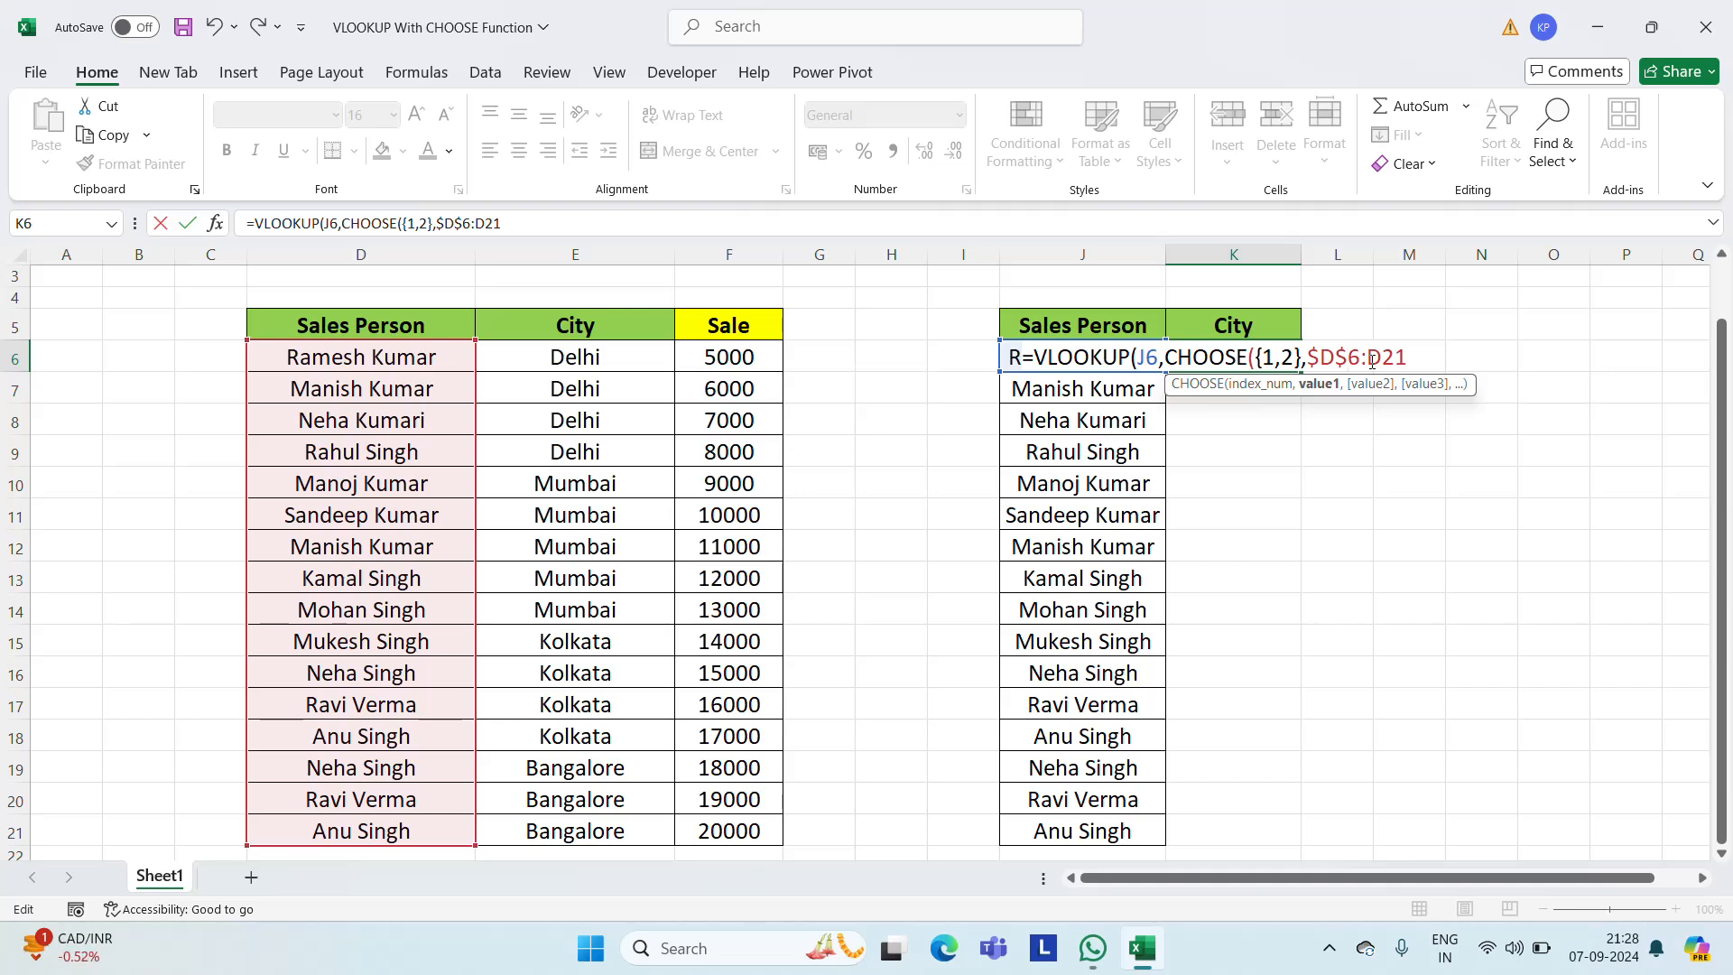
click(1370, 358)
text($)
click(1394, 359)
text($21,)
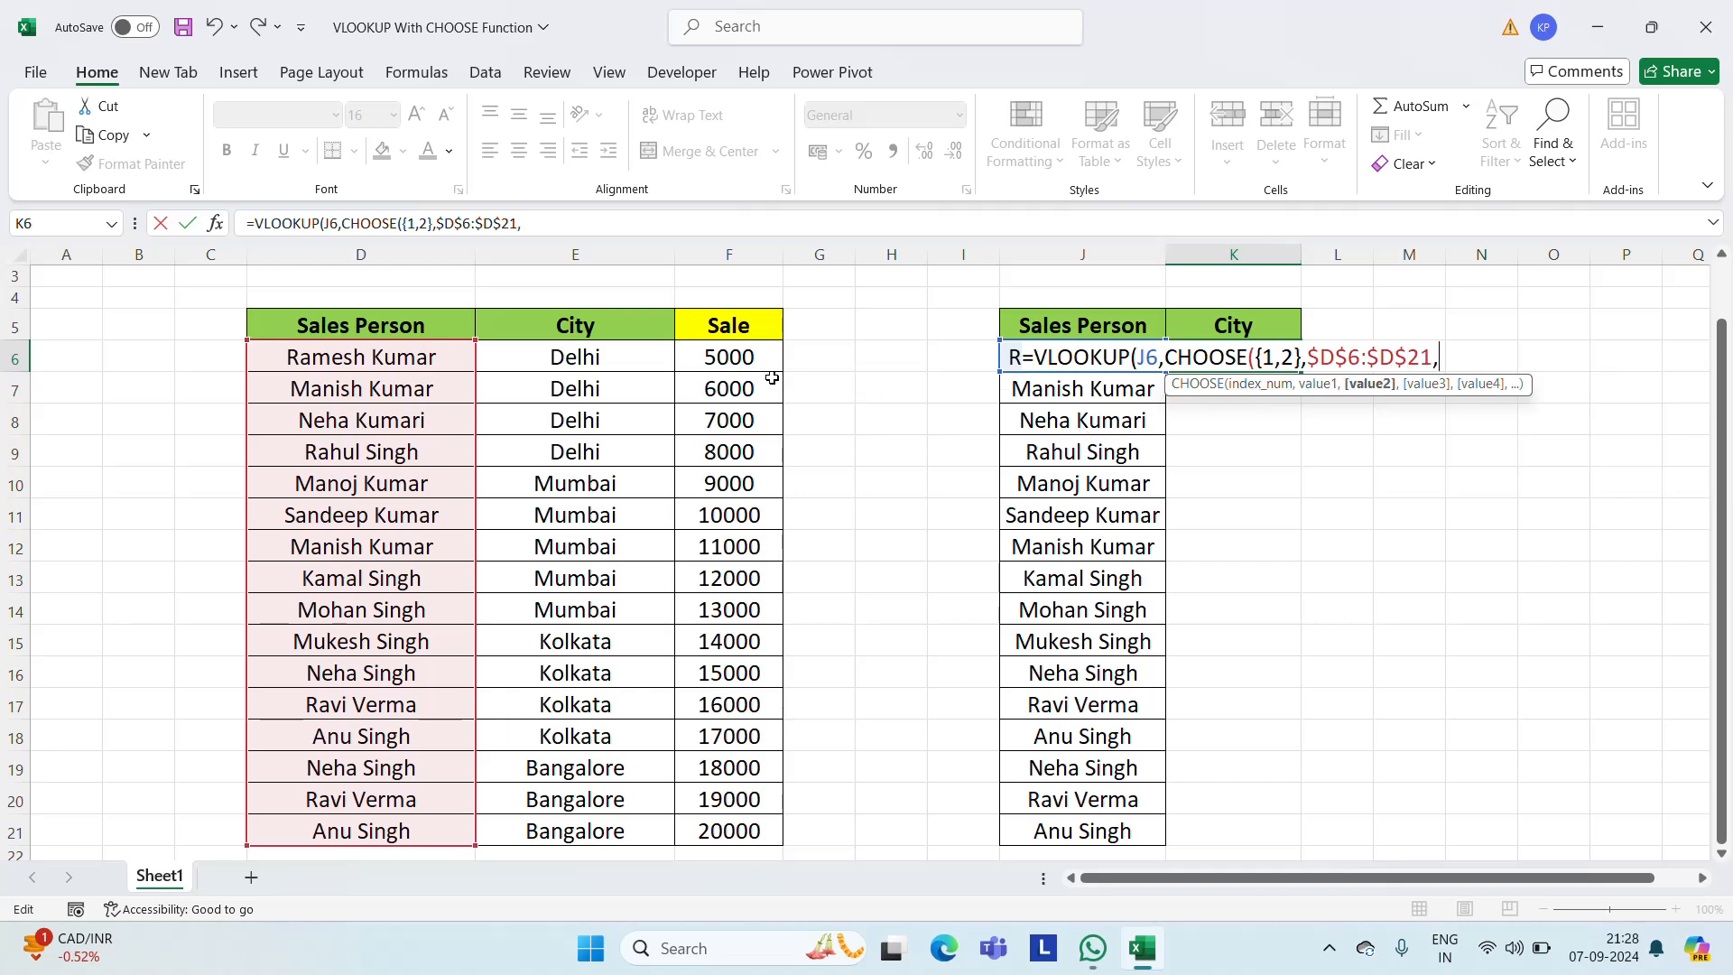
Add the City range $E$6:$E$21 as an absolute reference for CHOOSE's second value and close the CHOOSE function
click(607, 366)
key(ctrl+shift+Down)
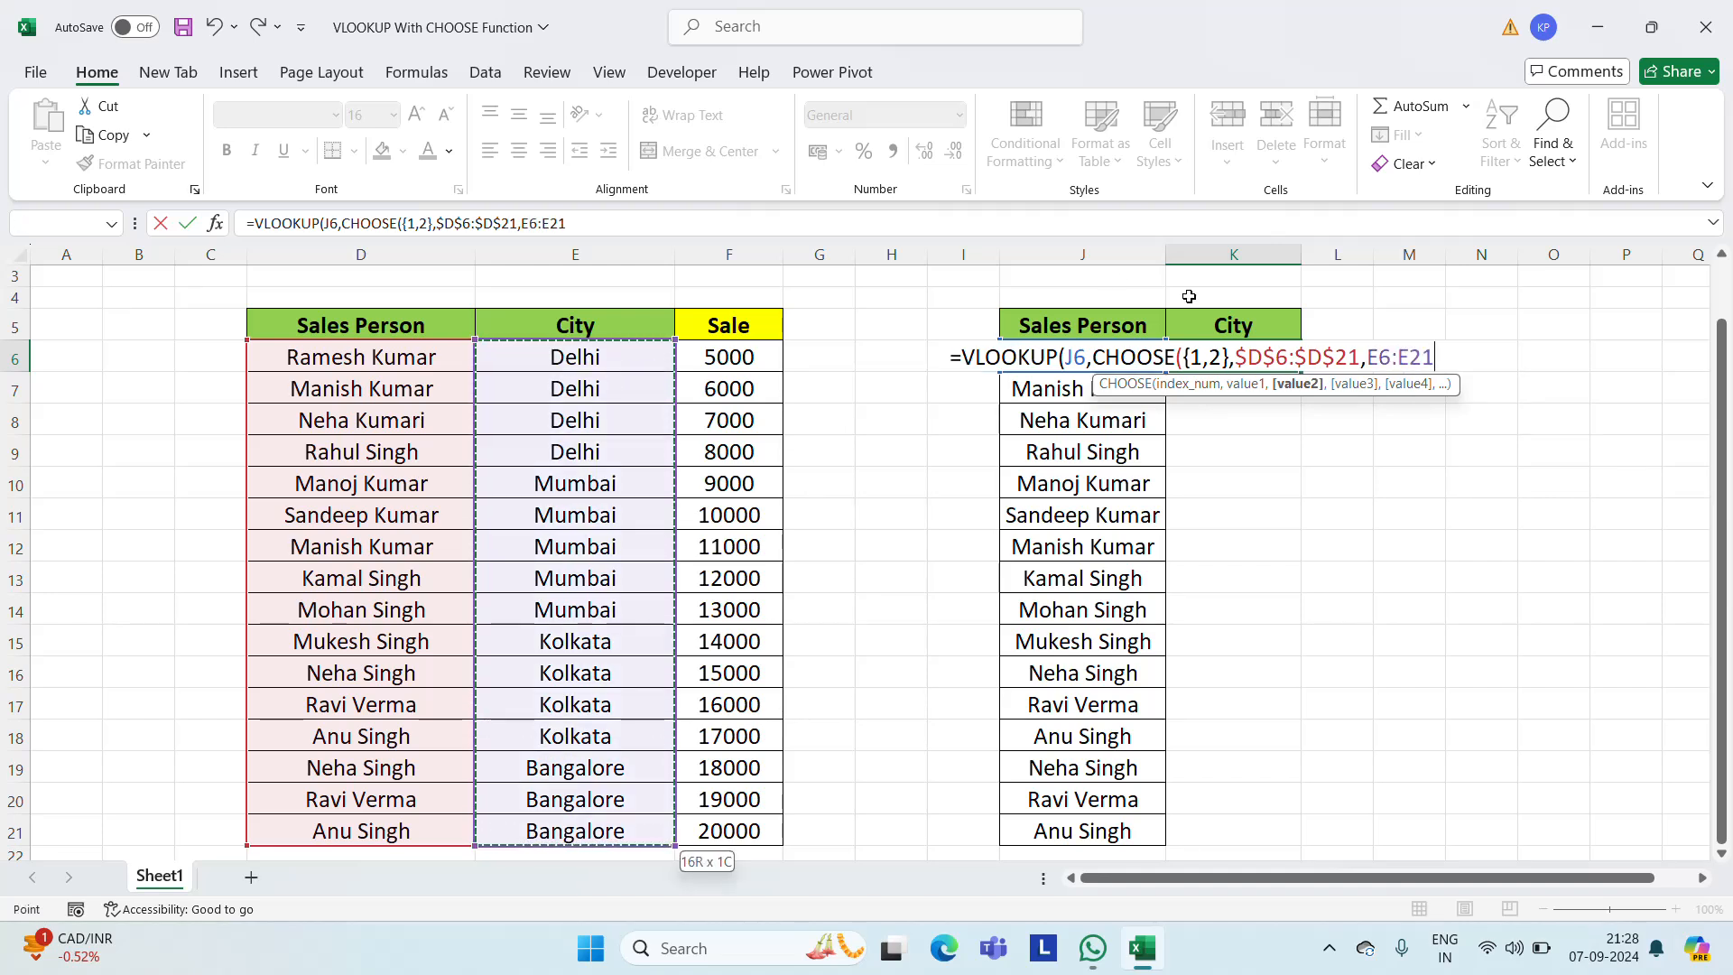
click(1367, 357)
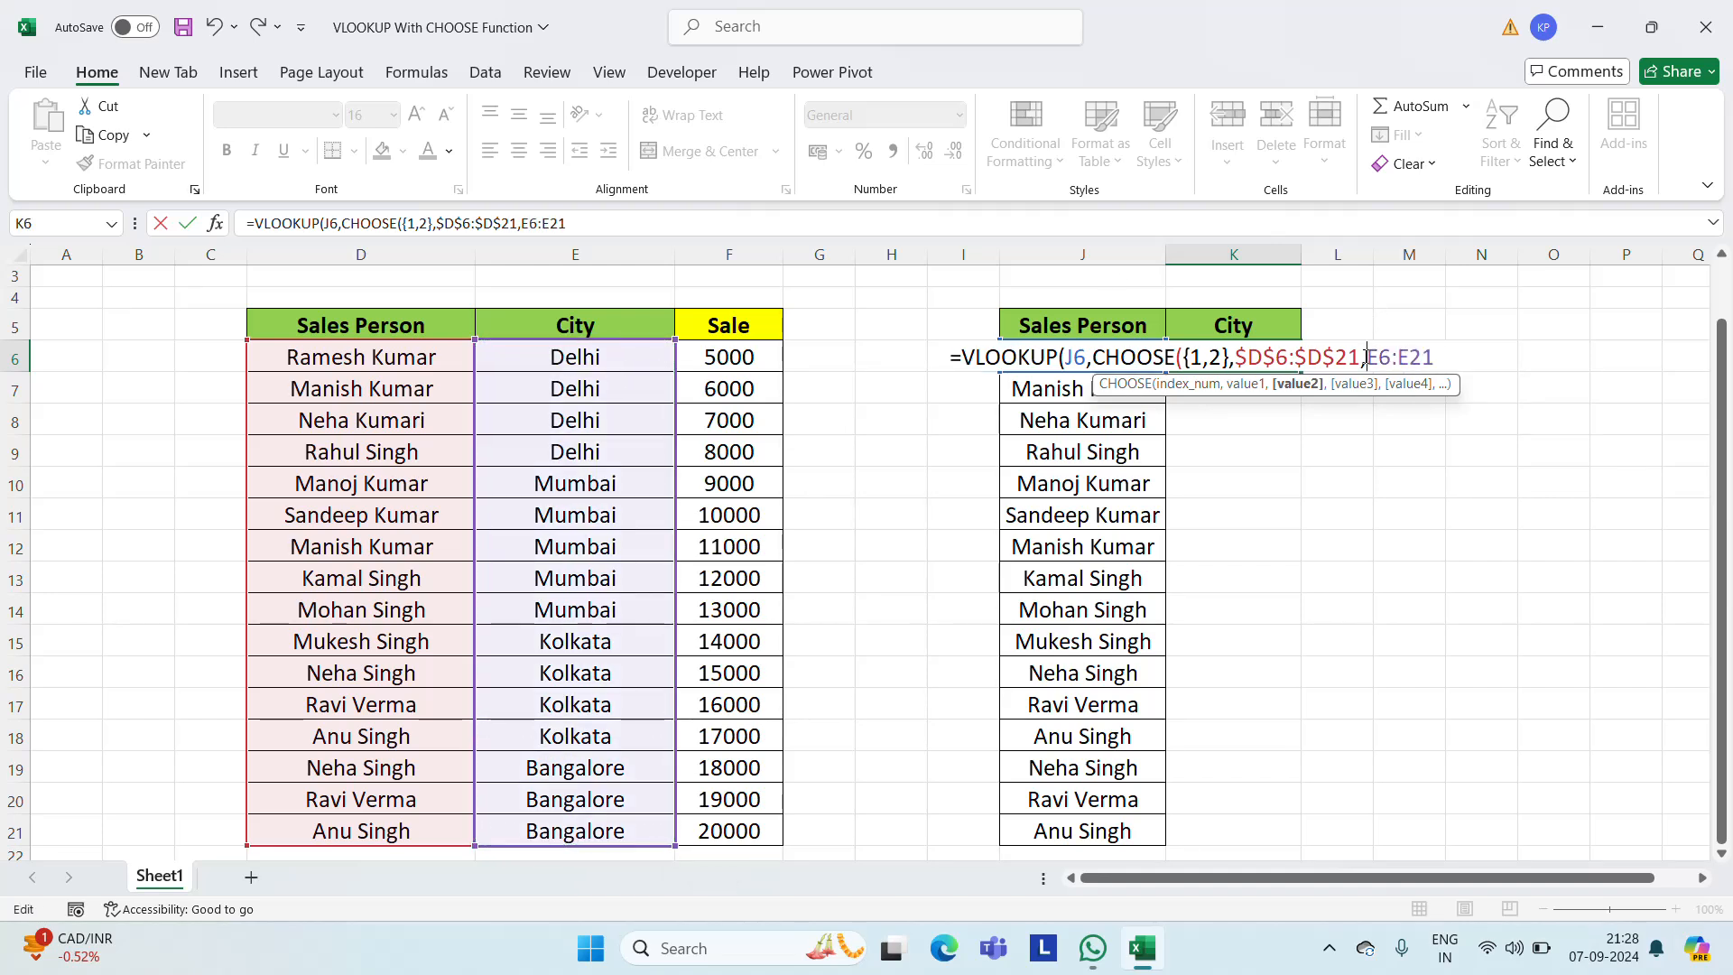
text($E$6:)
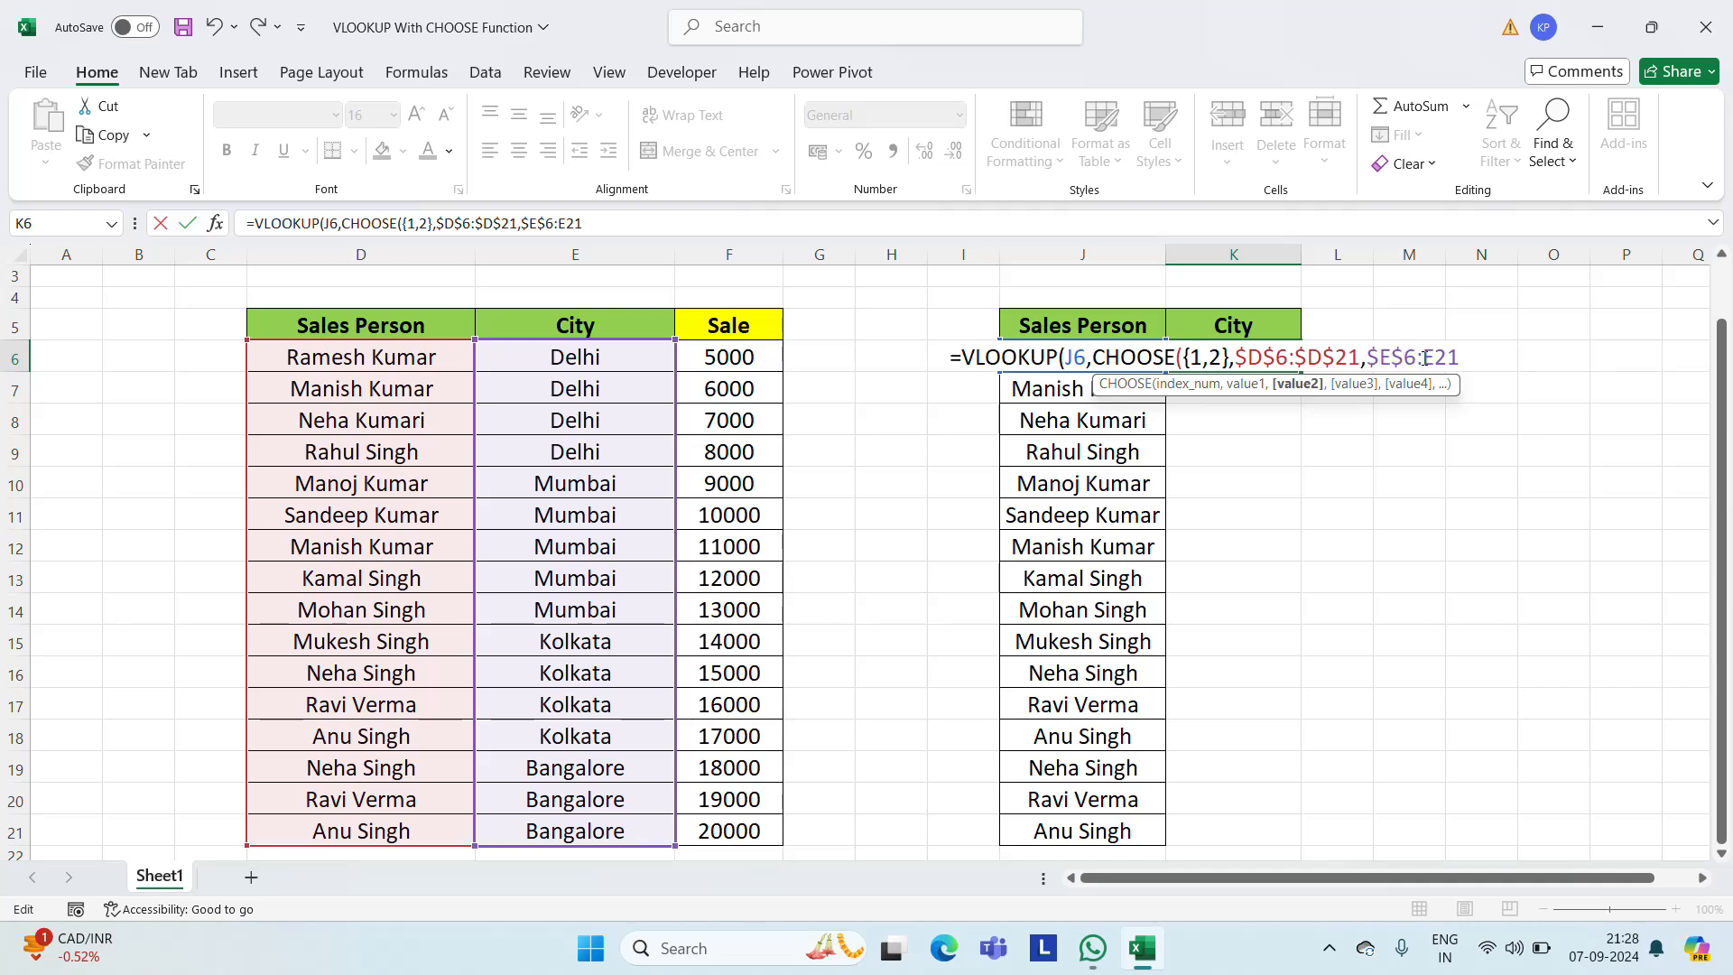
text($E$21))
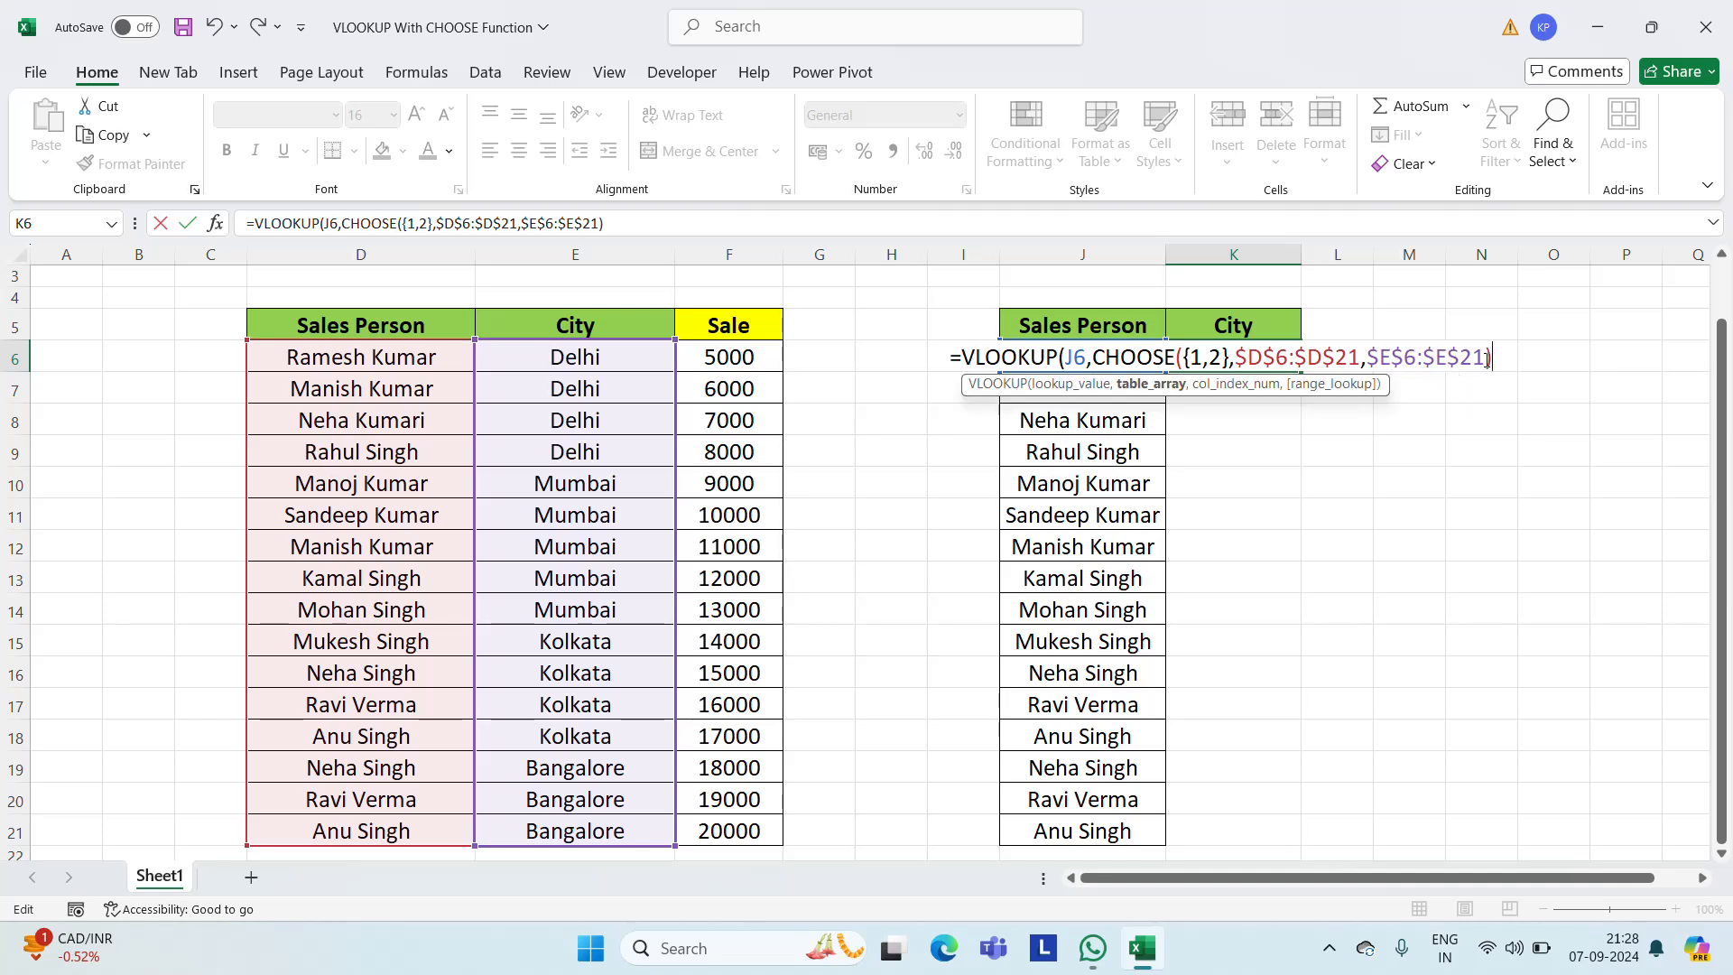
Complete the VLOOKUP in K6 with column index 2 and FALSE for exact match, and enter the formula
text(,)
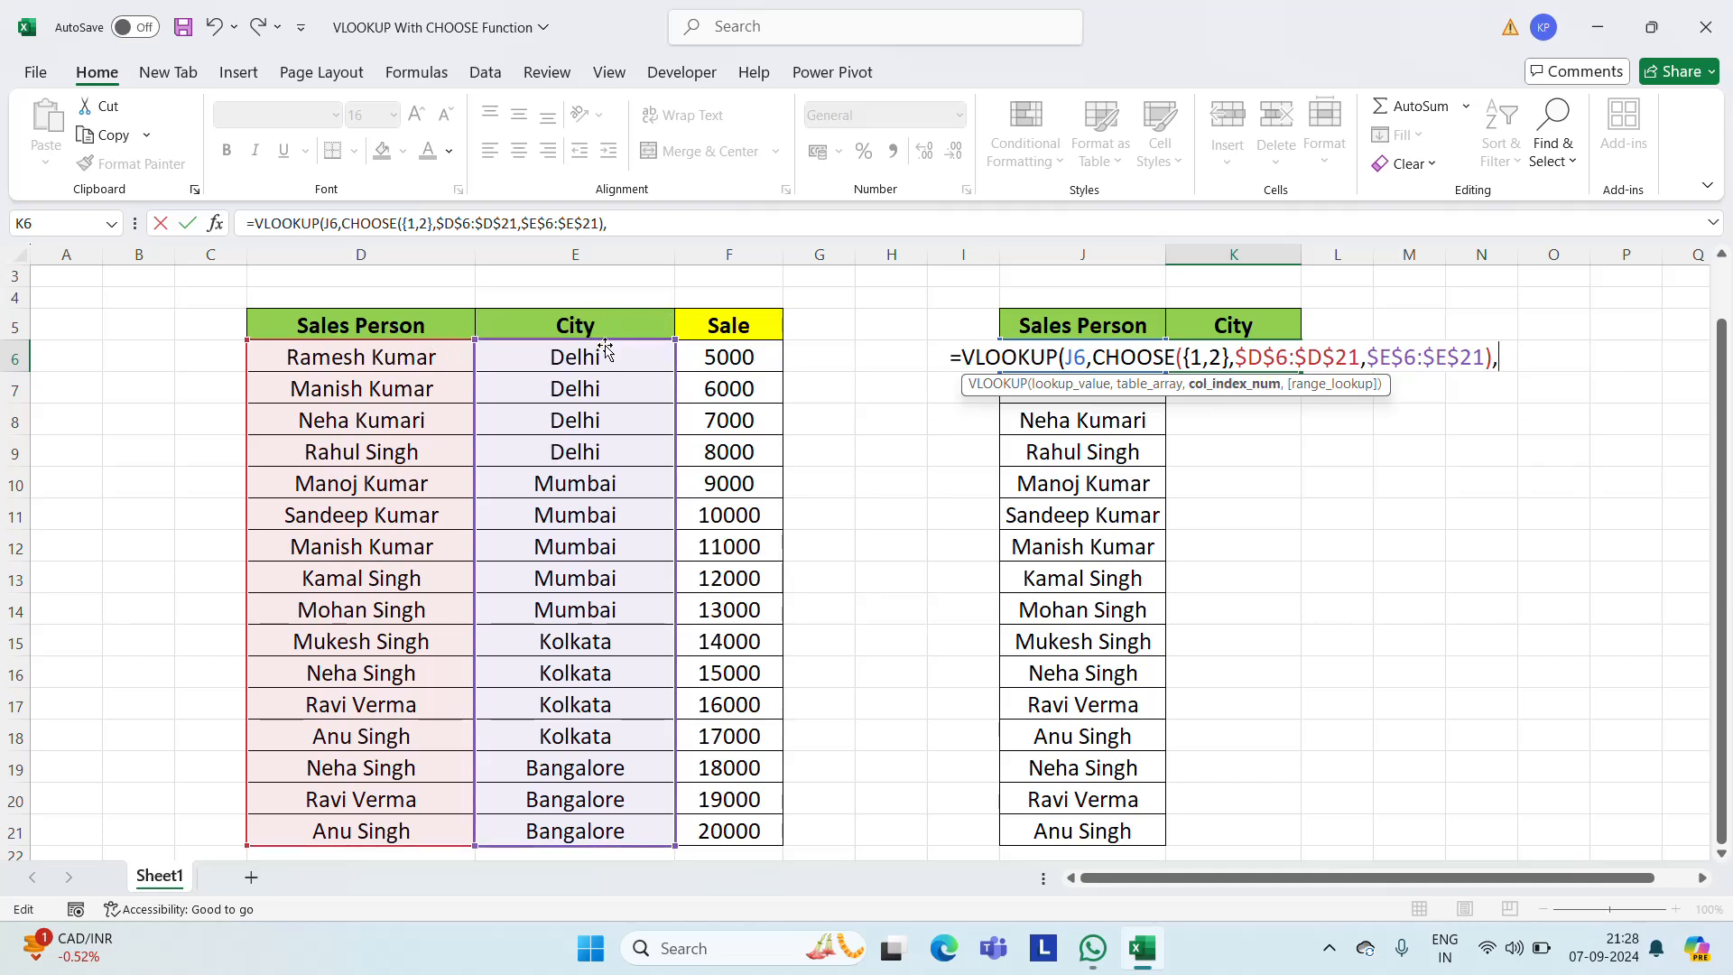
text(2)
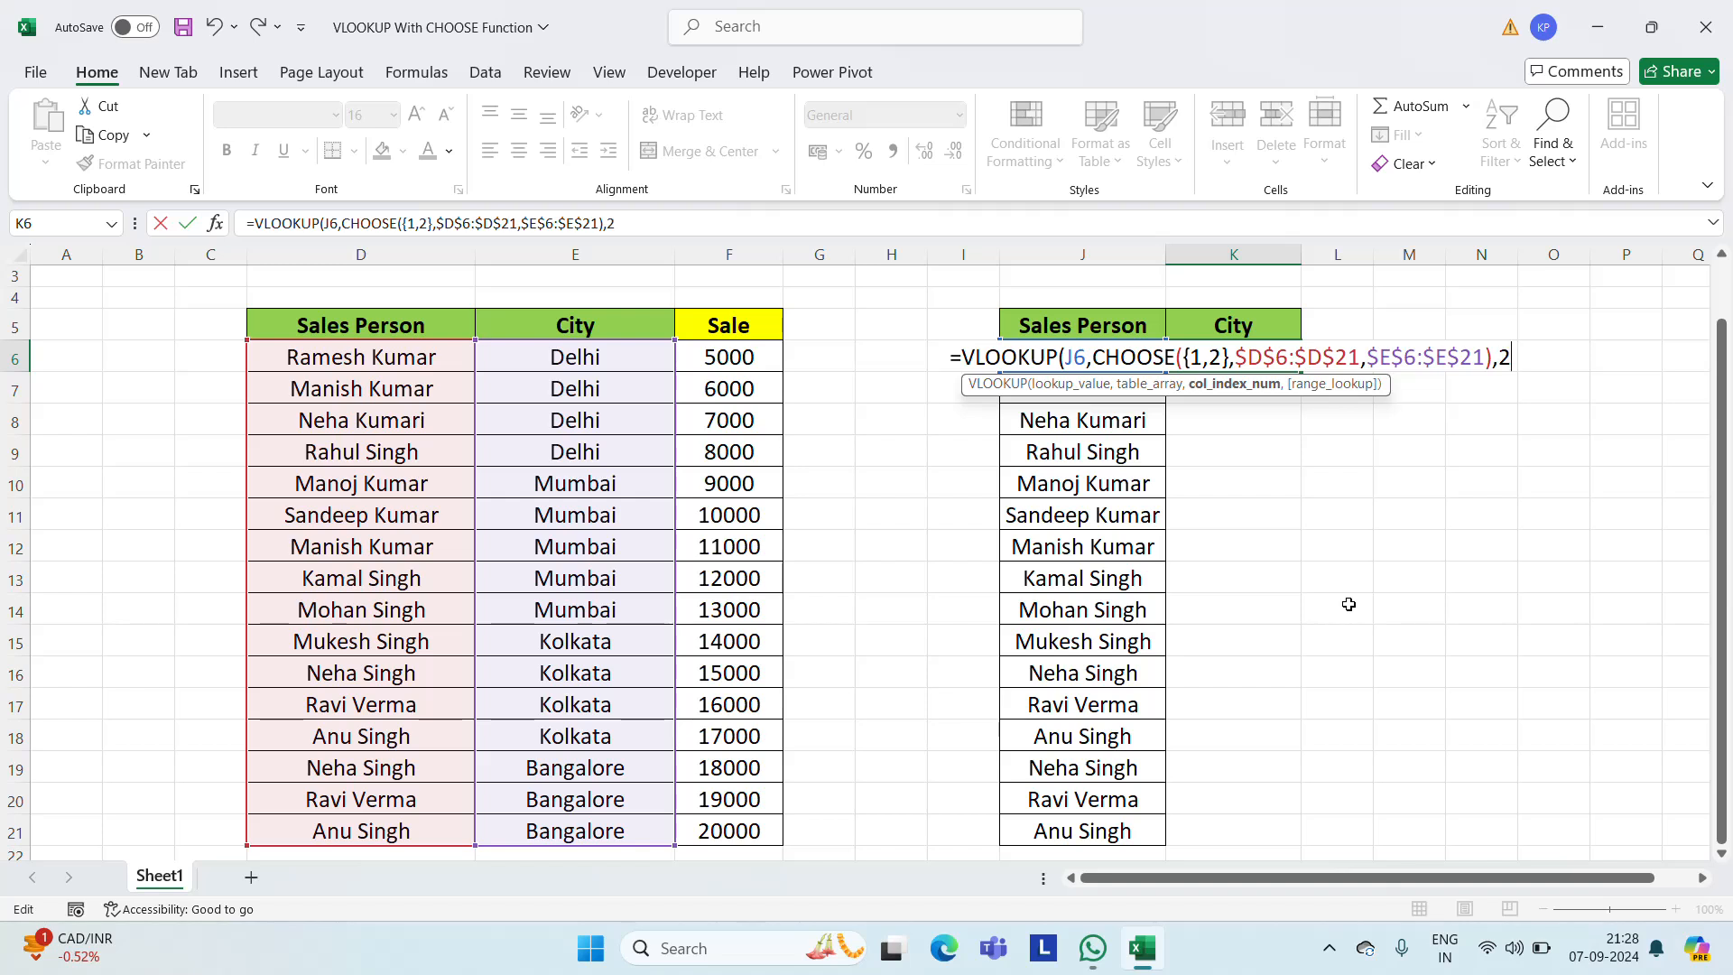
text(,)
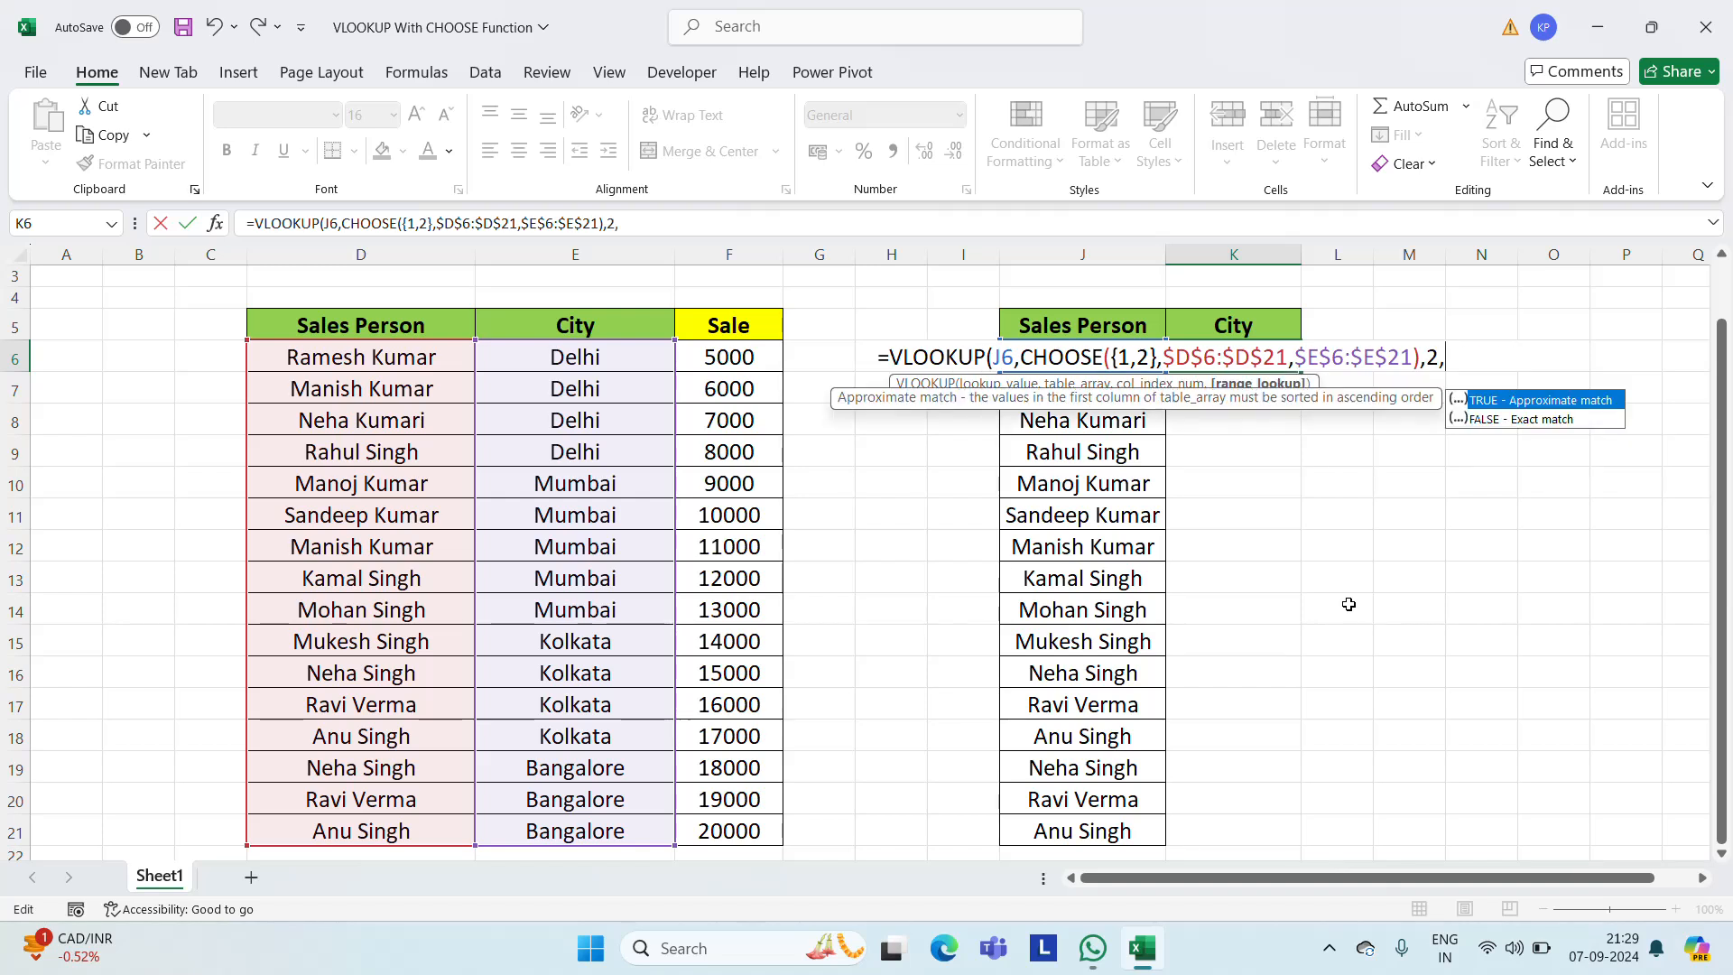
key(Down)
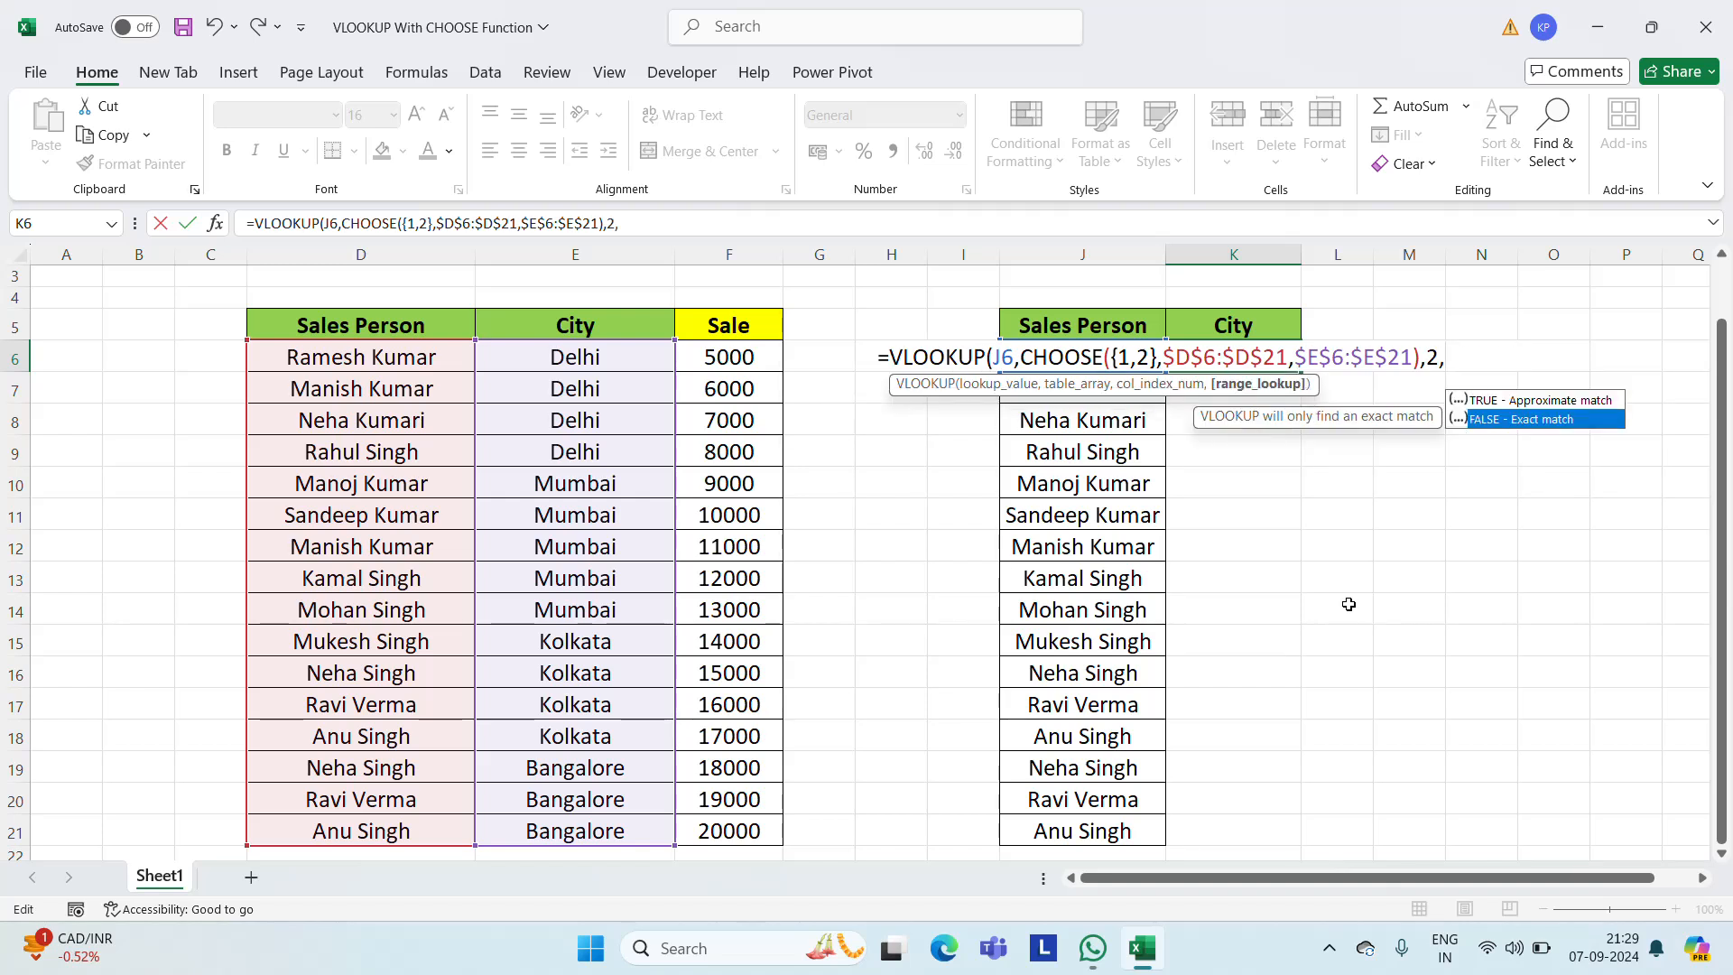
key(Tab)
text())
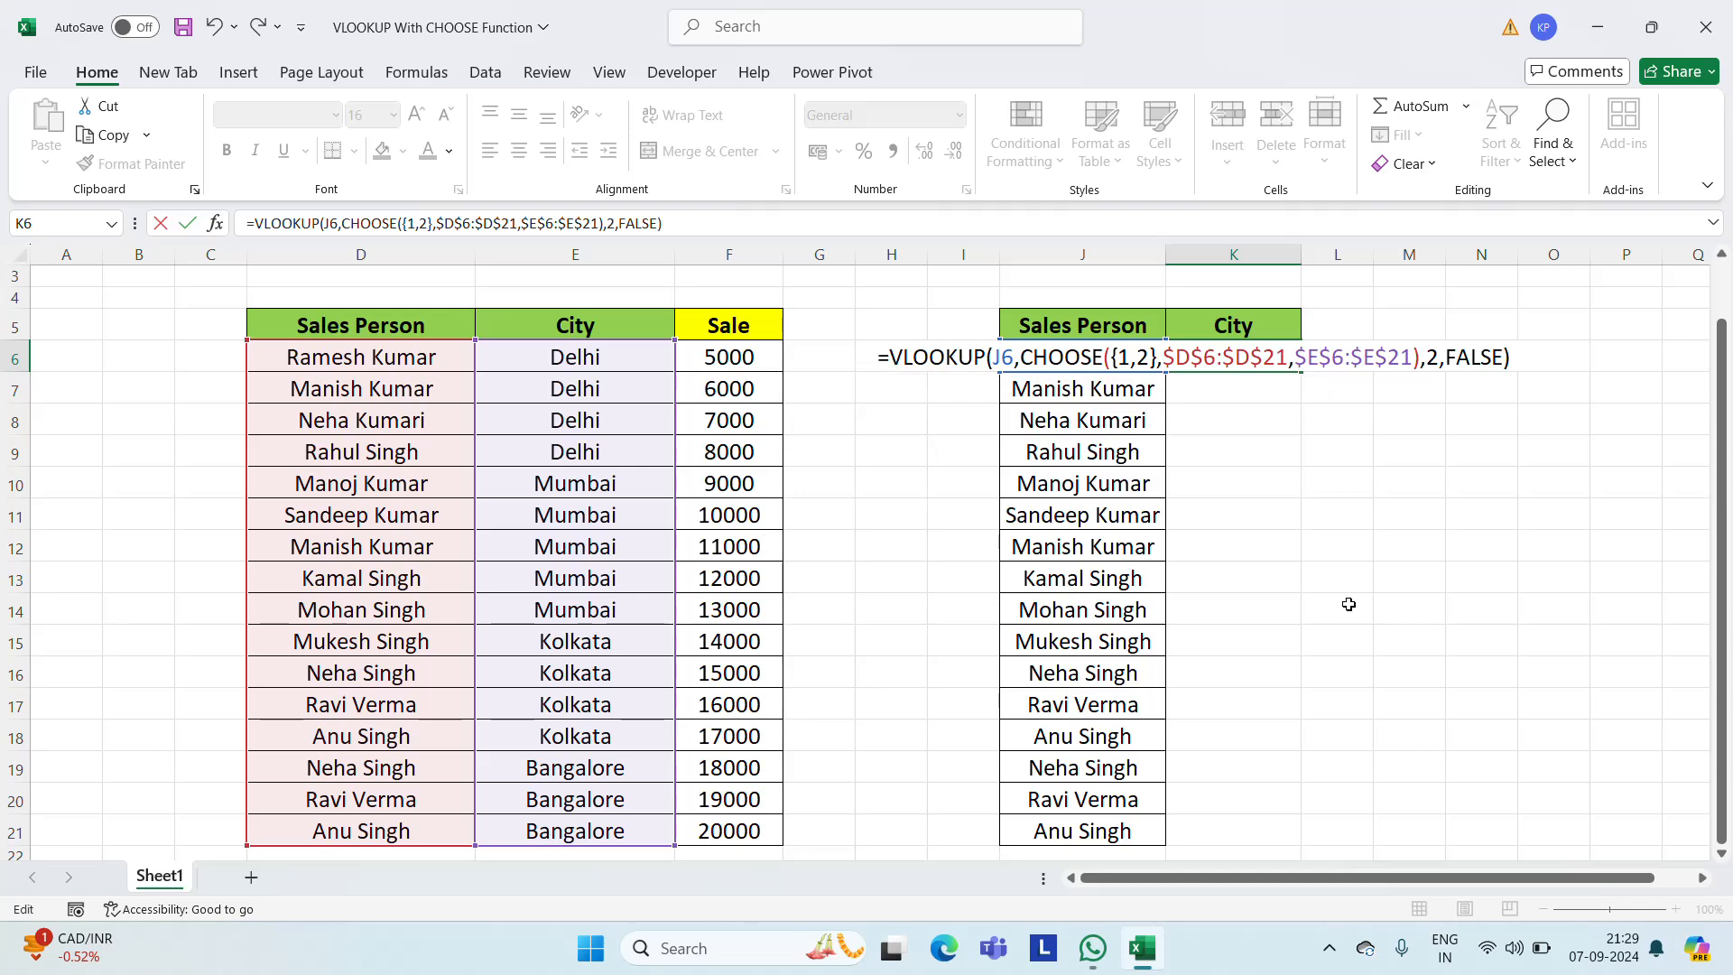
key(Return)
Copy the K6 lookup formula into the whole City column of the second table, K6:K21
key(Up)
key(ctrl+c)
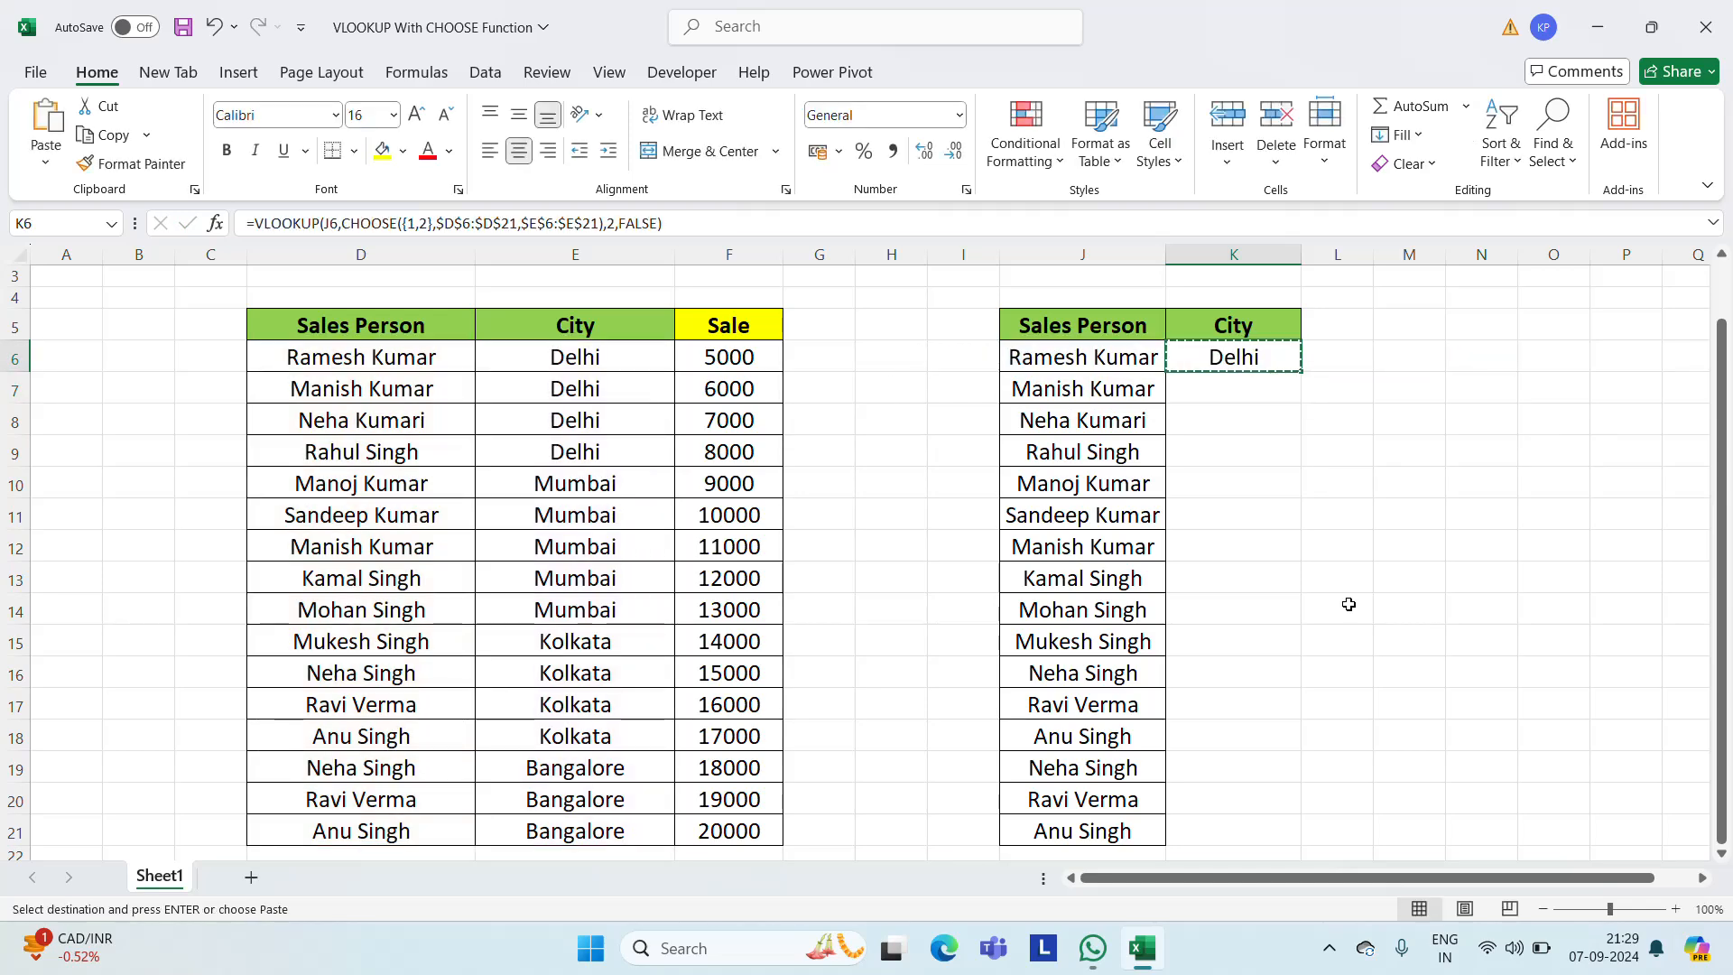
key(Left)
key(ctrl+Down)
key(Down)
key(Down)
key(Up)
key(Up)
key(Right)
key(ctrl+shift+Up)
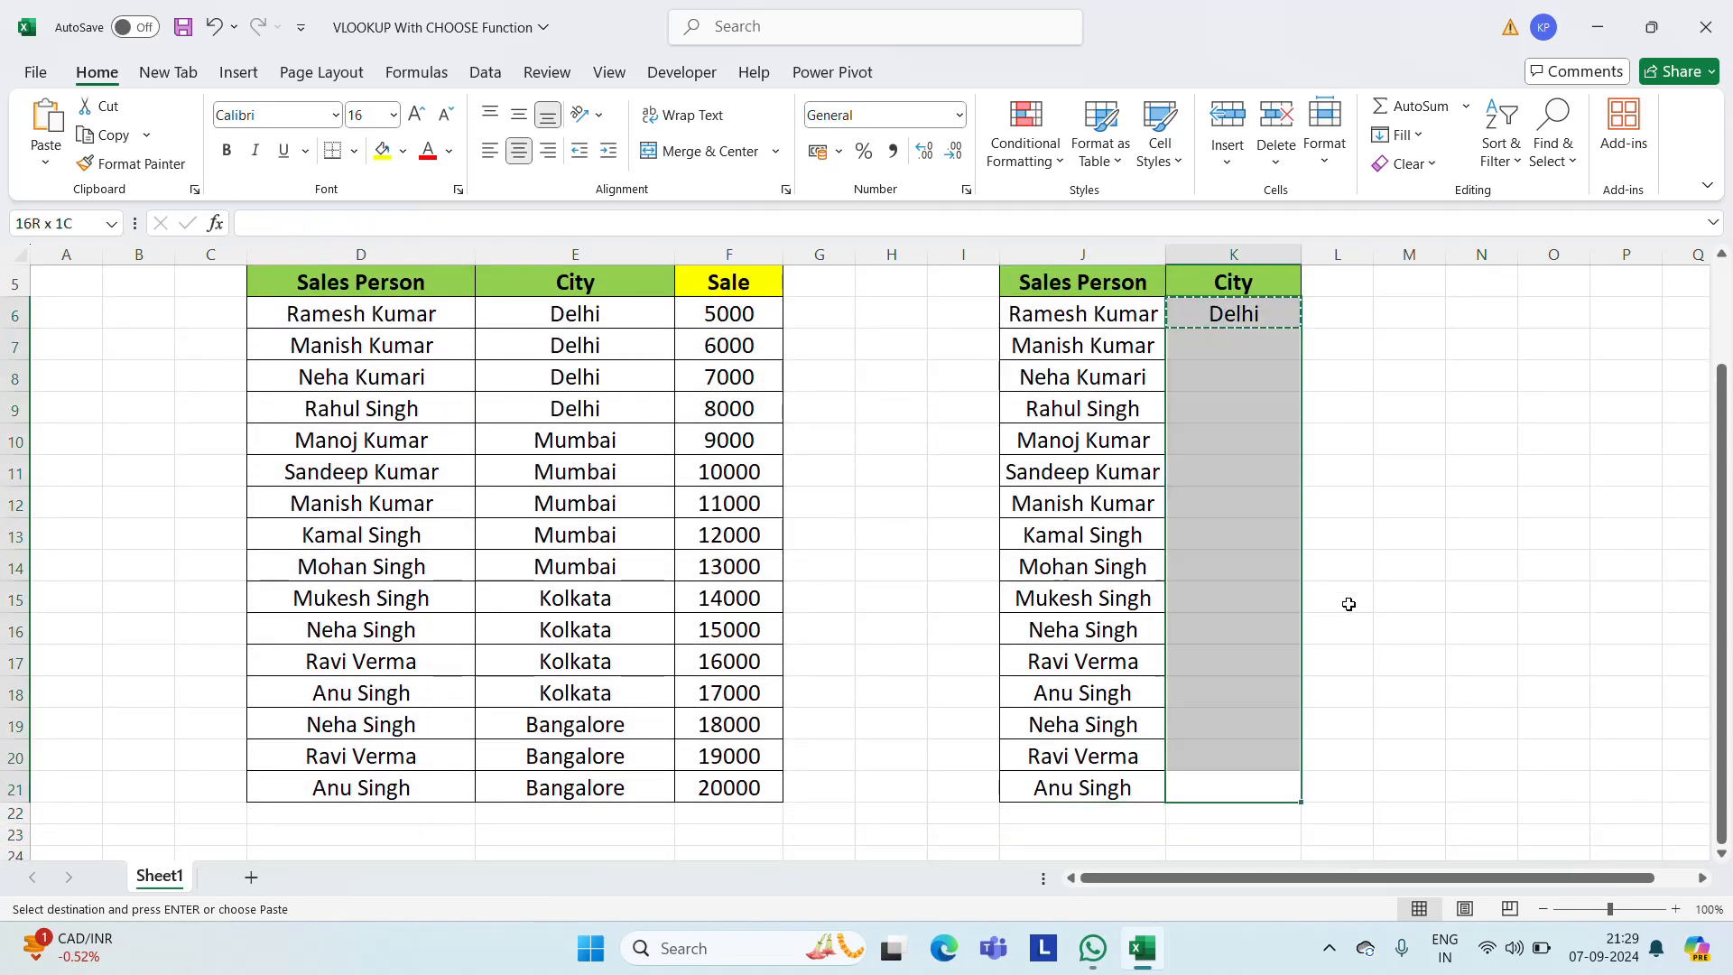
key(ctrl+v)
key(Escape)
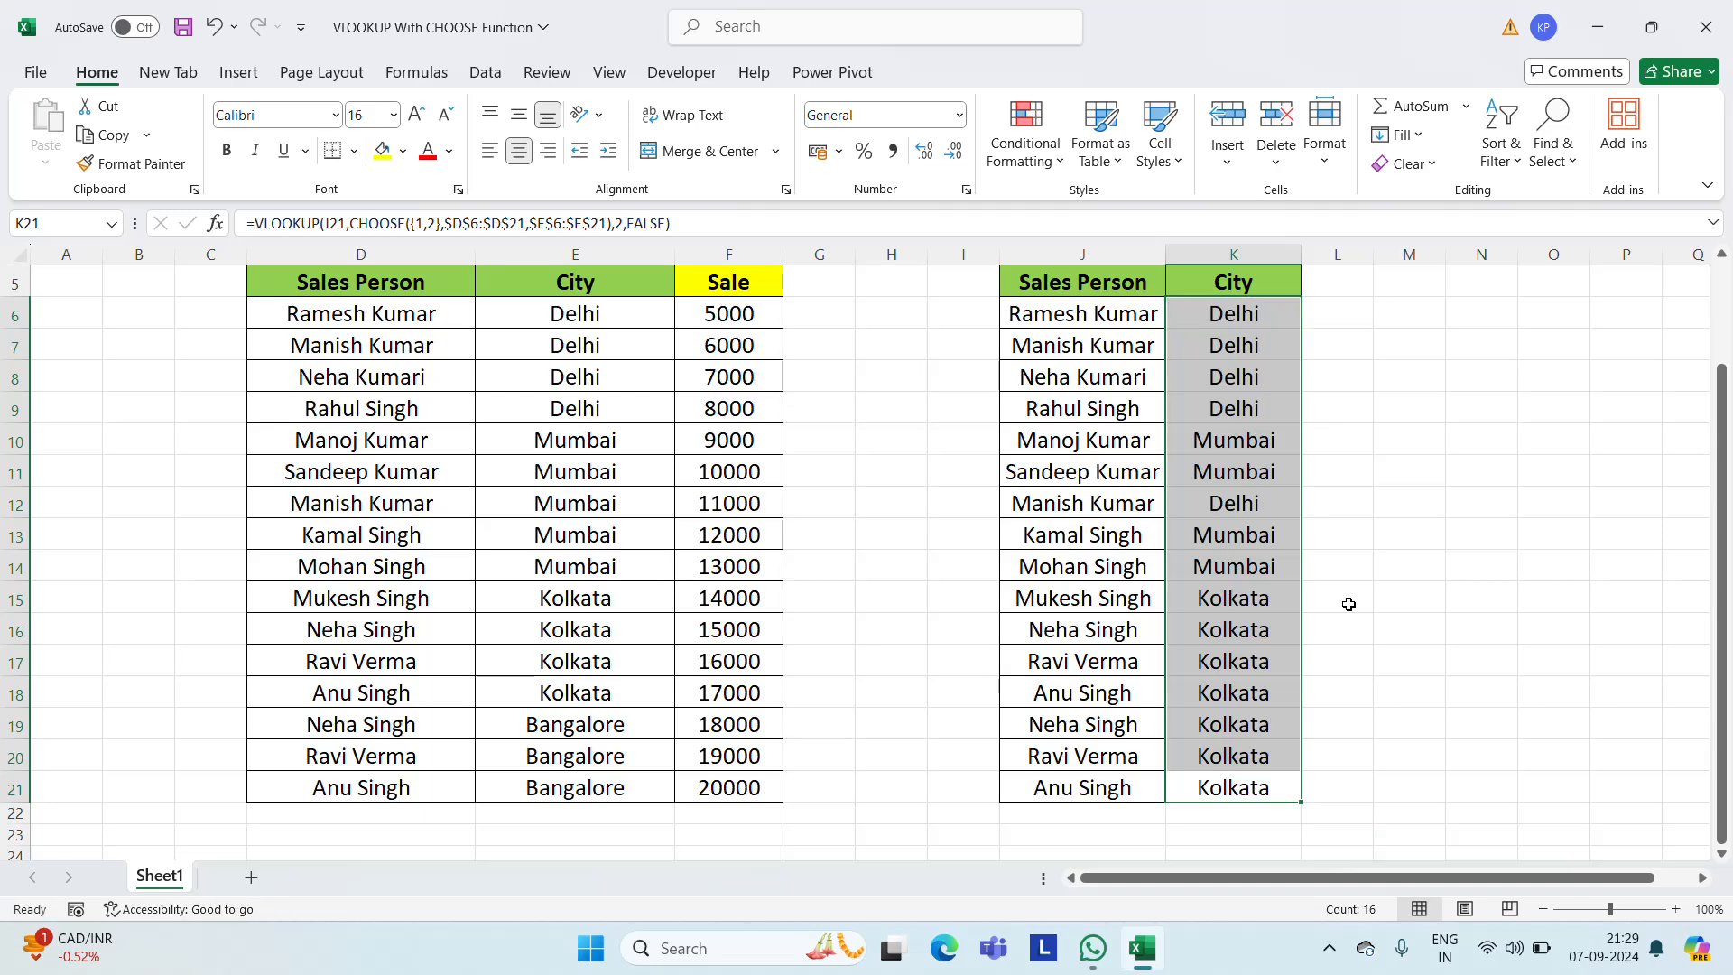
Compare the cities returned in K6:K21 with the source table, checking salespeople whose names occur more than once
key(ctrl+Up)
key(Up)
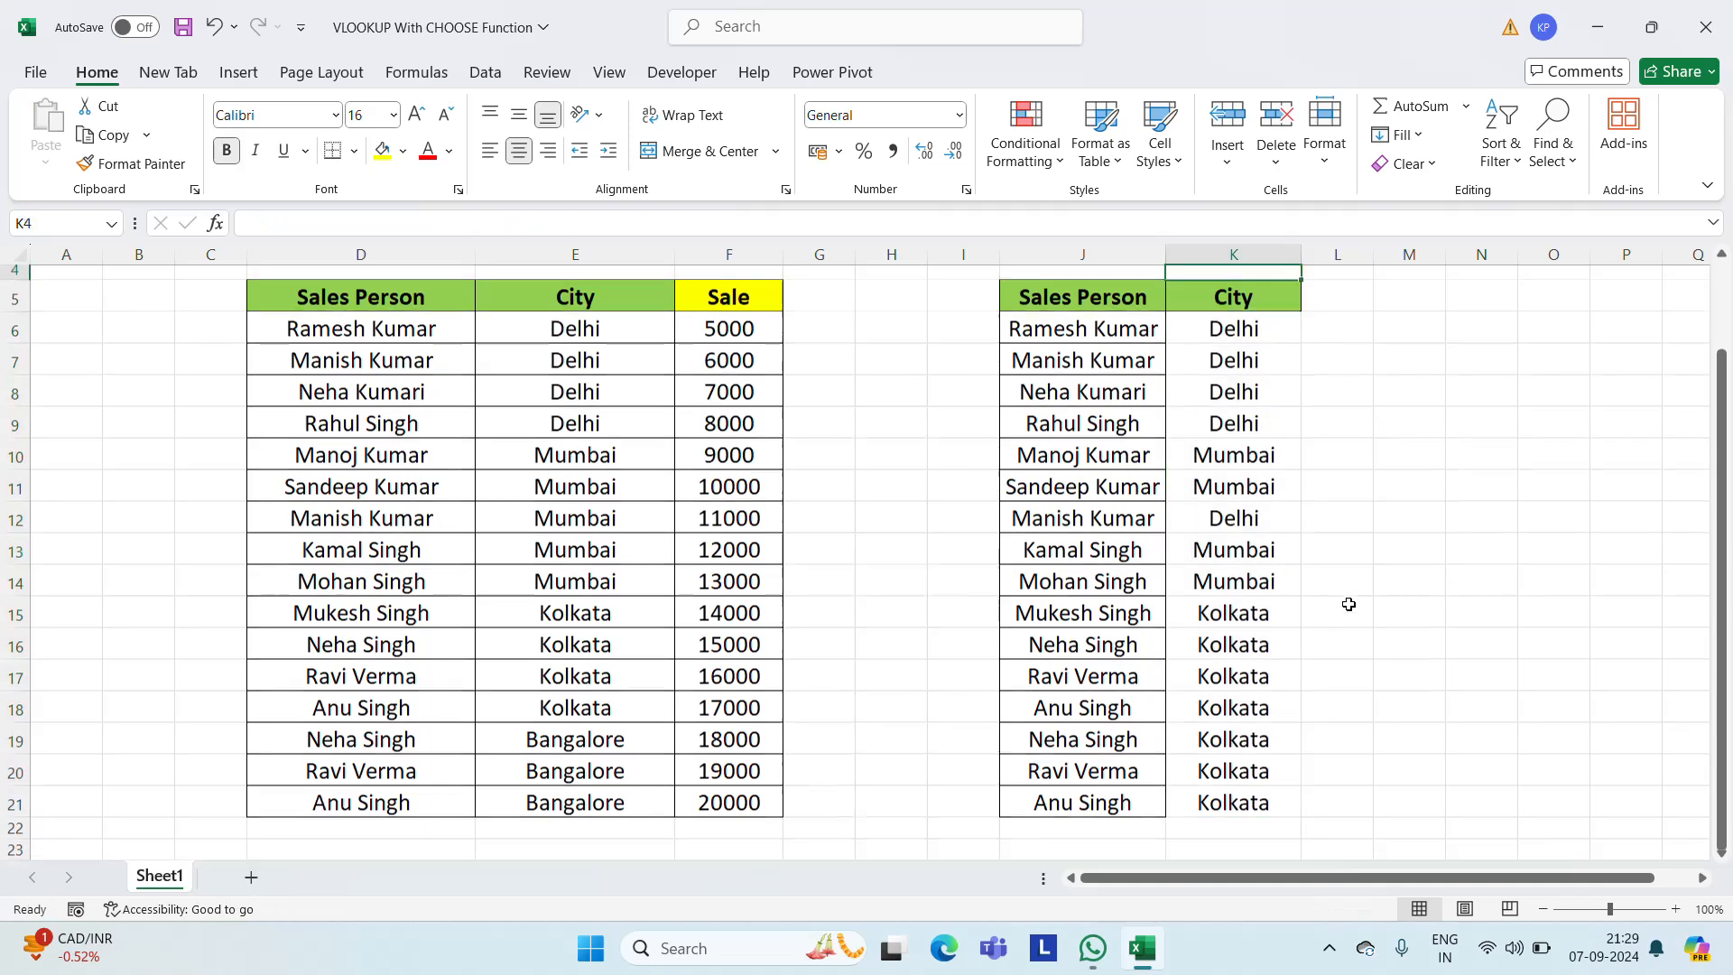
key(Down)
key(Down)
key(Down)
key(Down)
key(Up)
key(Up)
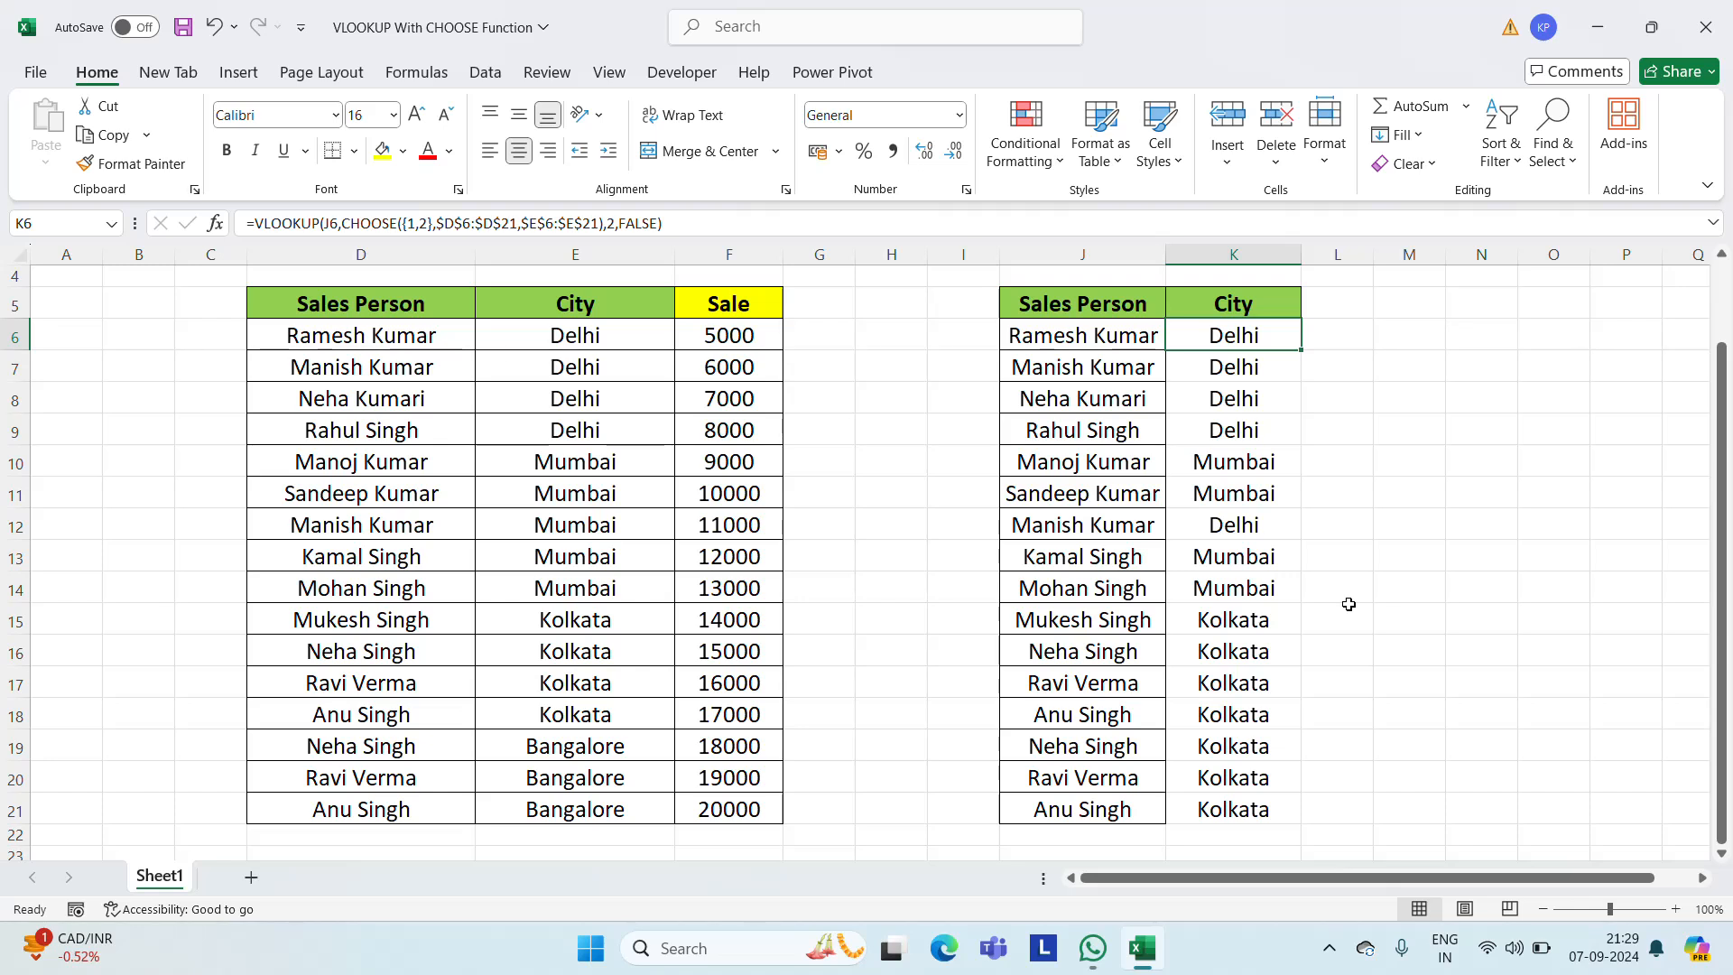
key(Left)
key(Left)
key(Left)
key(Left)
key(Left)
key(Left)
key(Left)
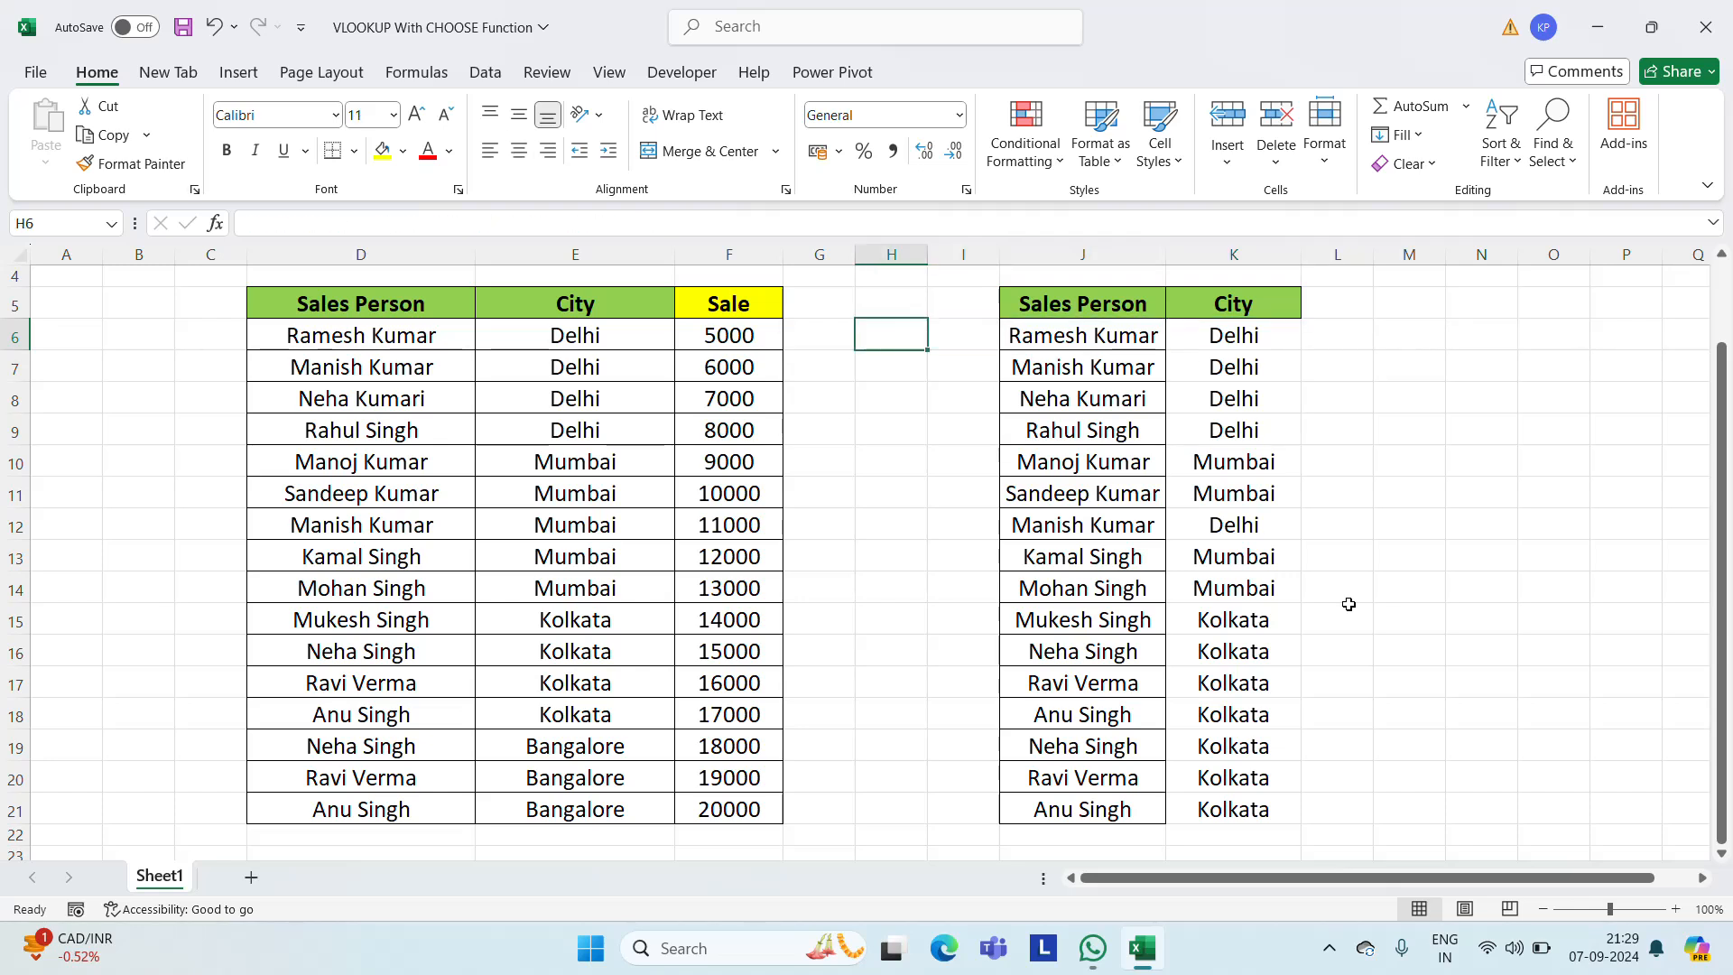
key(Down)
key(Down)
key(Down)
key(Down)
key(Down)
key(Down)
key(Down)
key(Down)
key(Down)
key(Down)
key(Down)
key(Down)
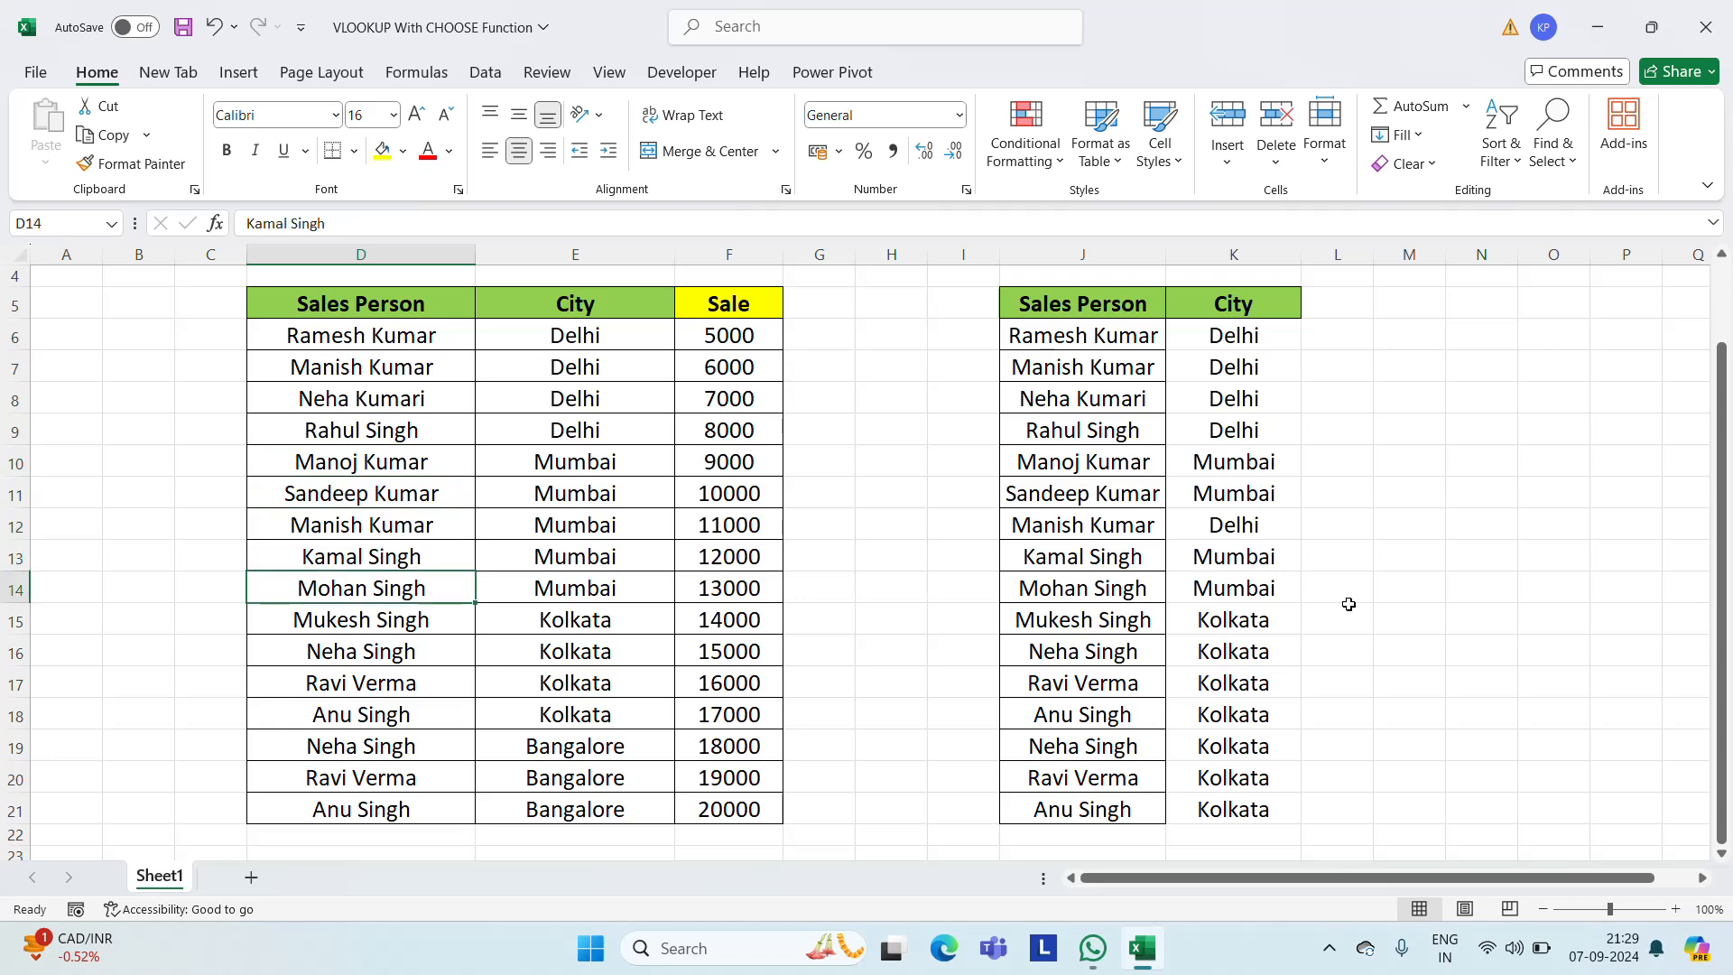
key(Right)
key(Right)
key(Left)
key(Left)
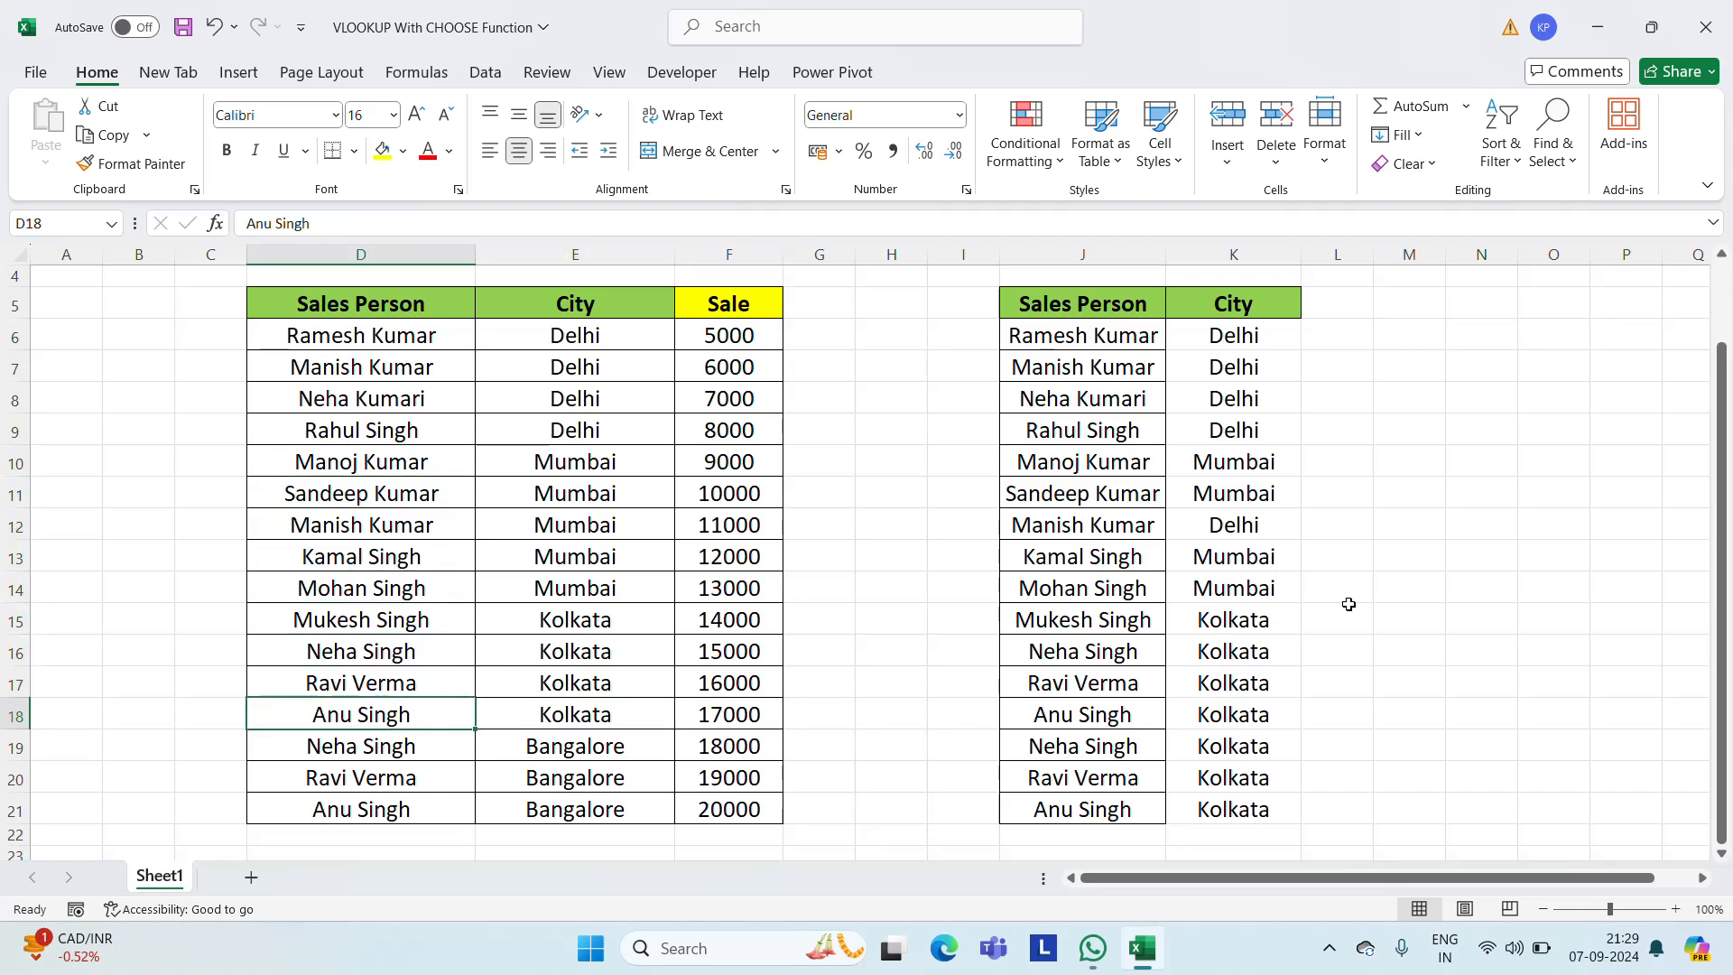
key(Down)
key(Down)
key(Down)
key(Up)
key(Up)
key(Up)
key(Right)
key(Right)
key(Right)
key(Right)
key(Right)
key(Right)
key(Right)
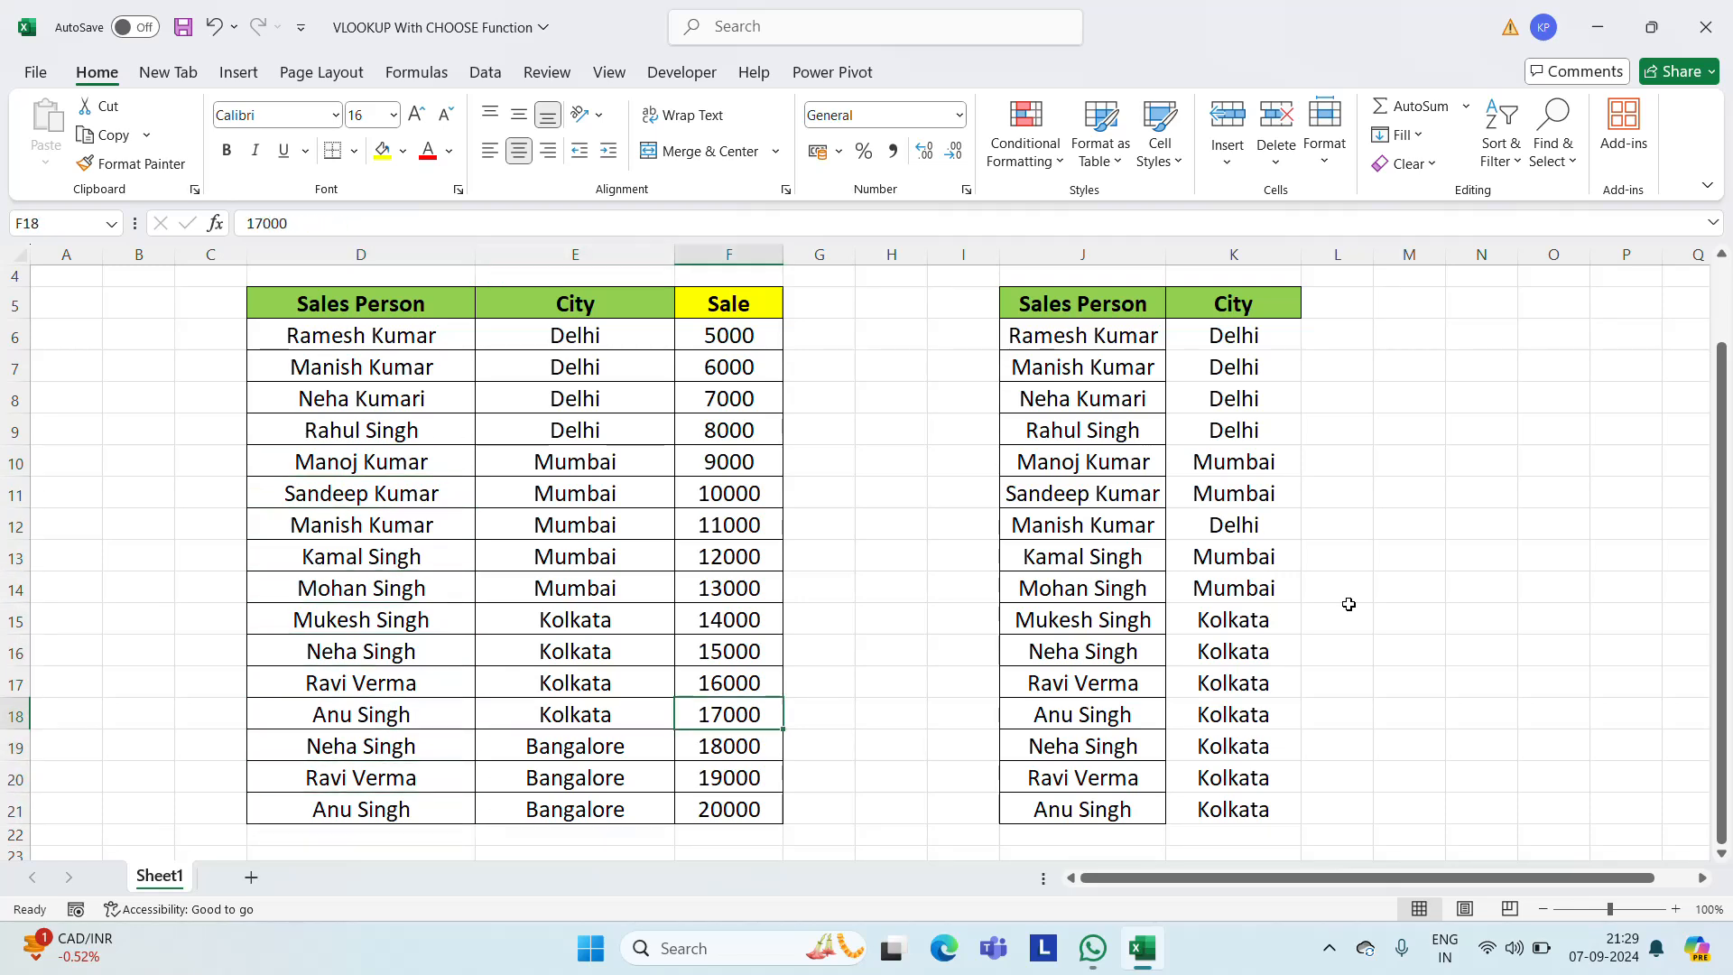
key(Left)
key(Left)
key(Down)
key(Down)
key(Down)
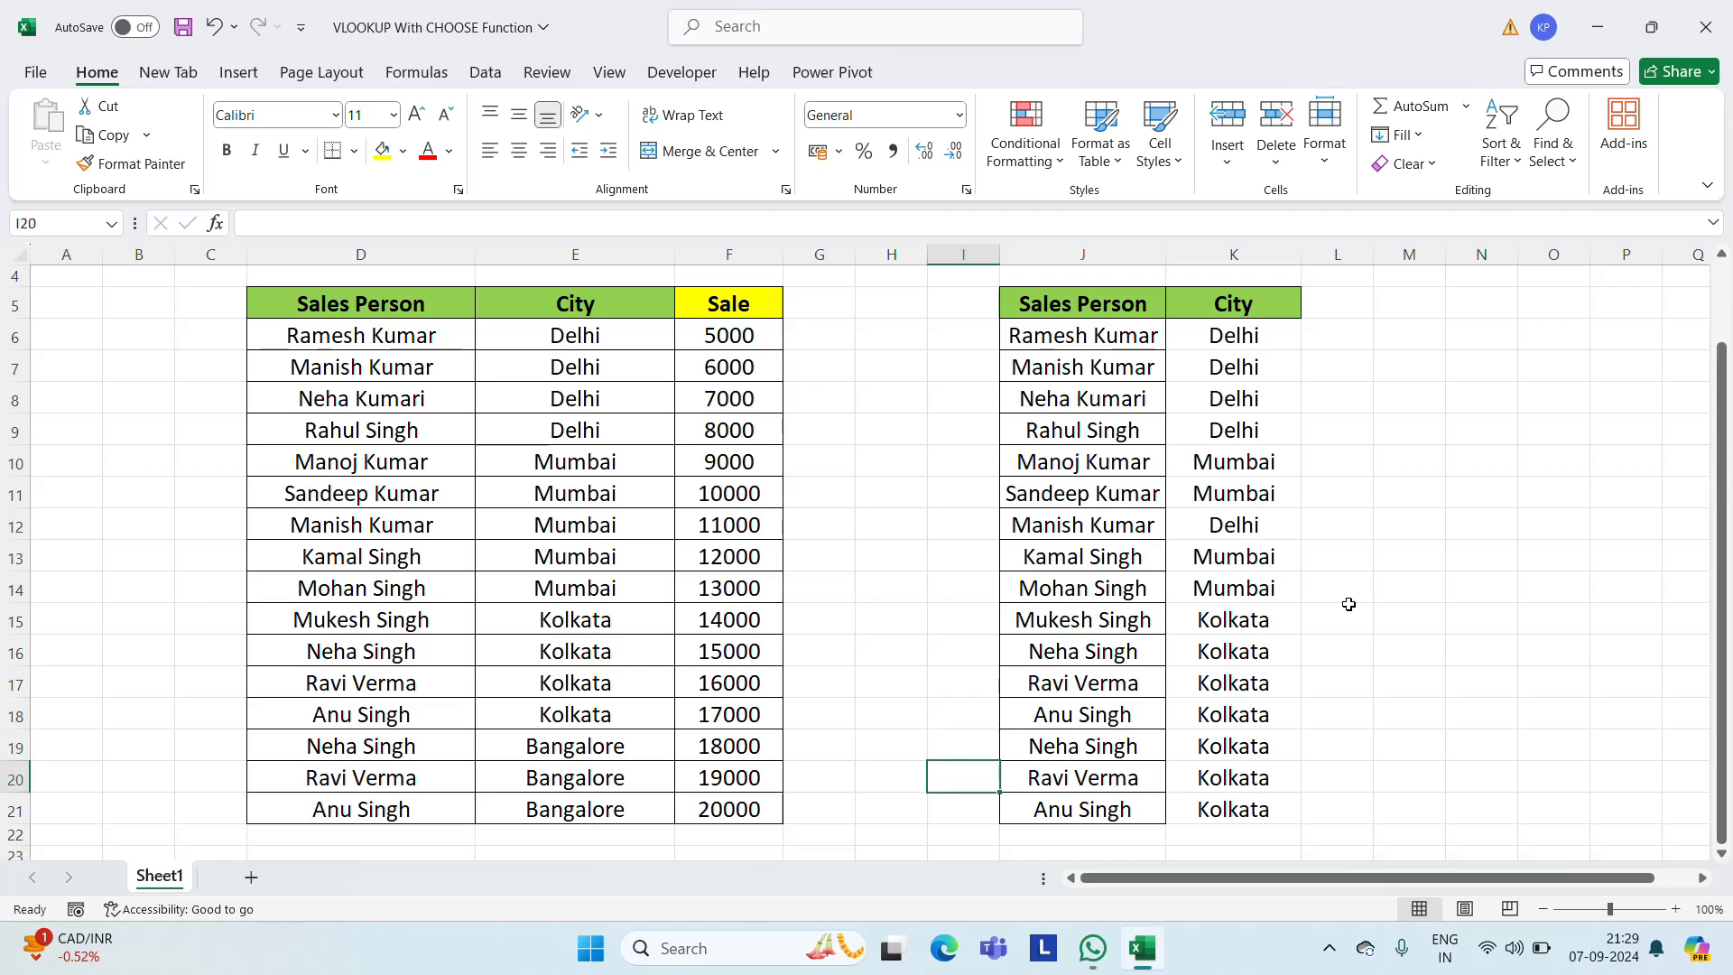
key(Right)
key(Up)
key(Up)
key(Up)
key(Right)
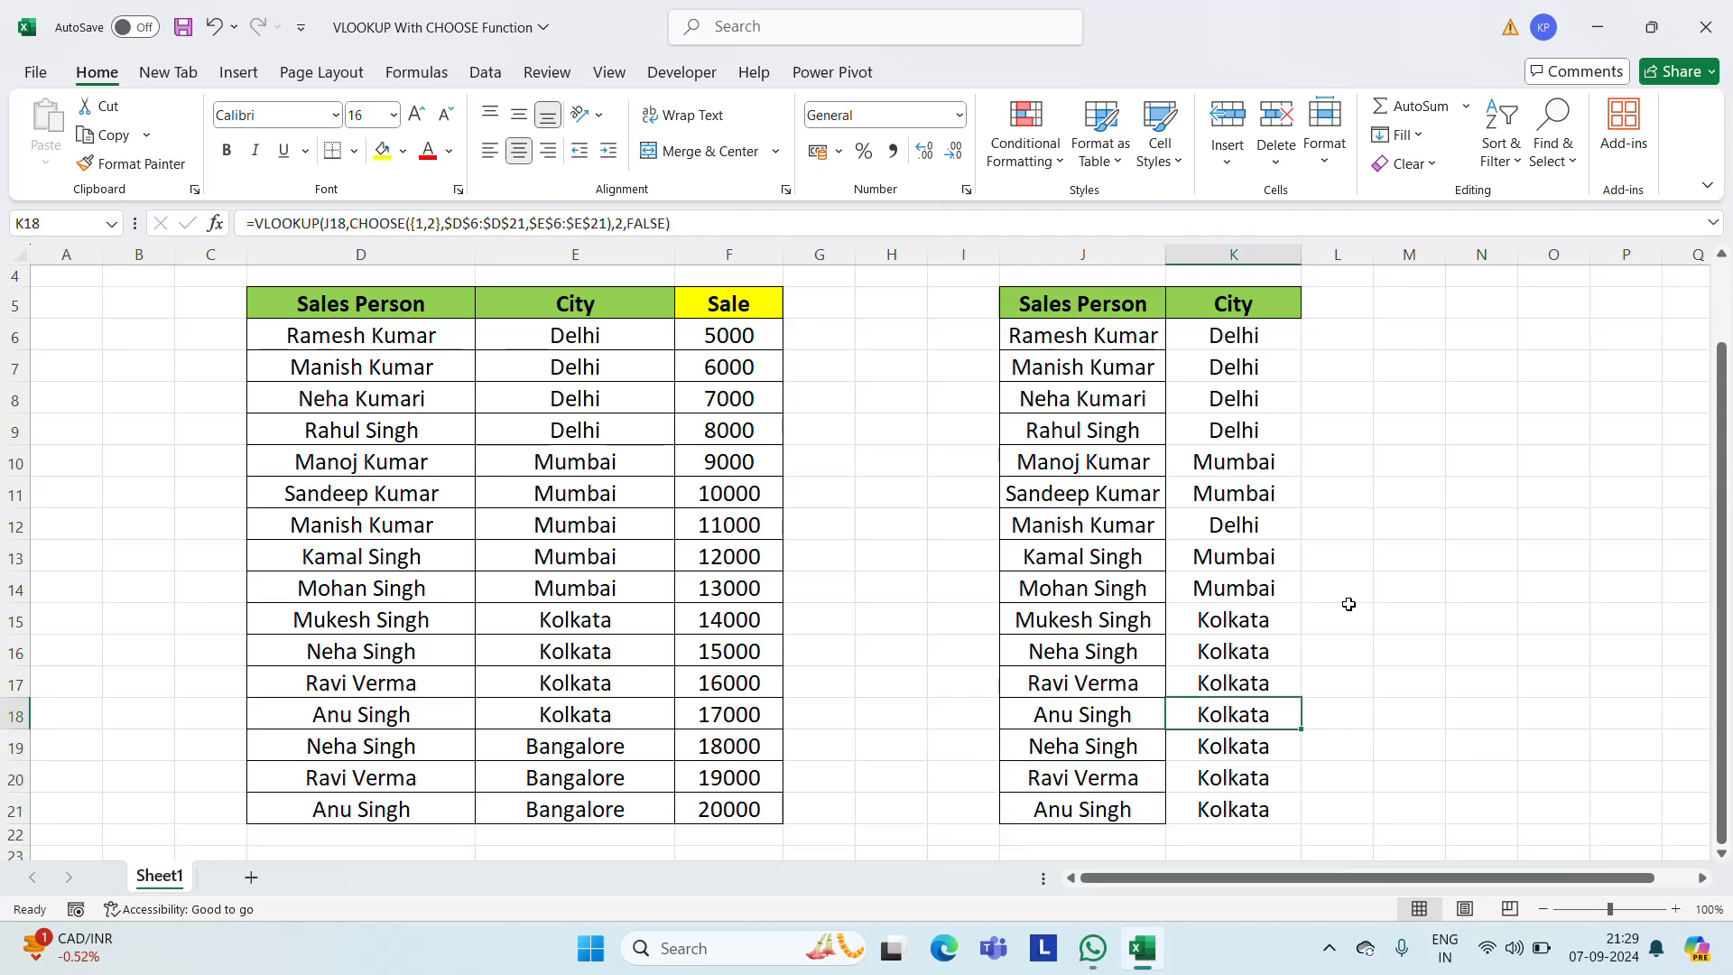
Replace the duplicate salesperson's name in D21 of the source table with a different full name
key(Down)
key(Down)
key(Left)
key(Left)
key(Left)
key(Left)
key(Left)
key(Left)
key(Left)
key(Down)
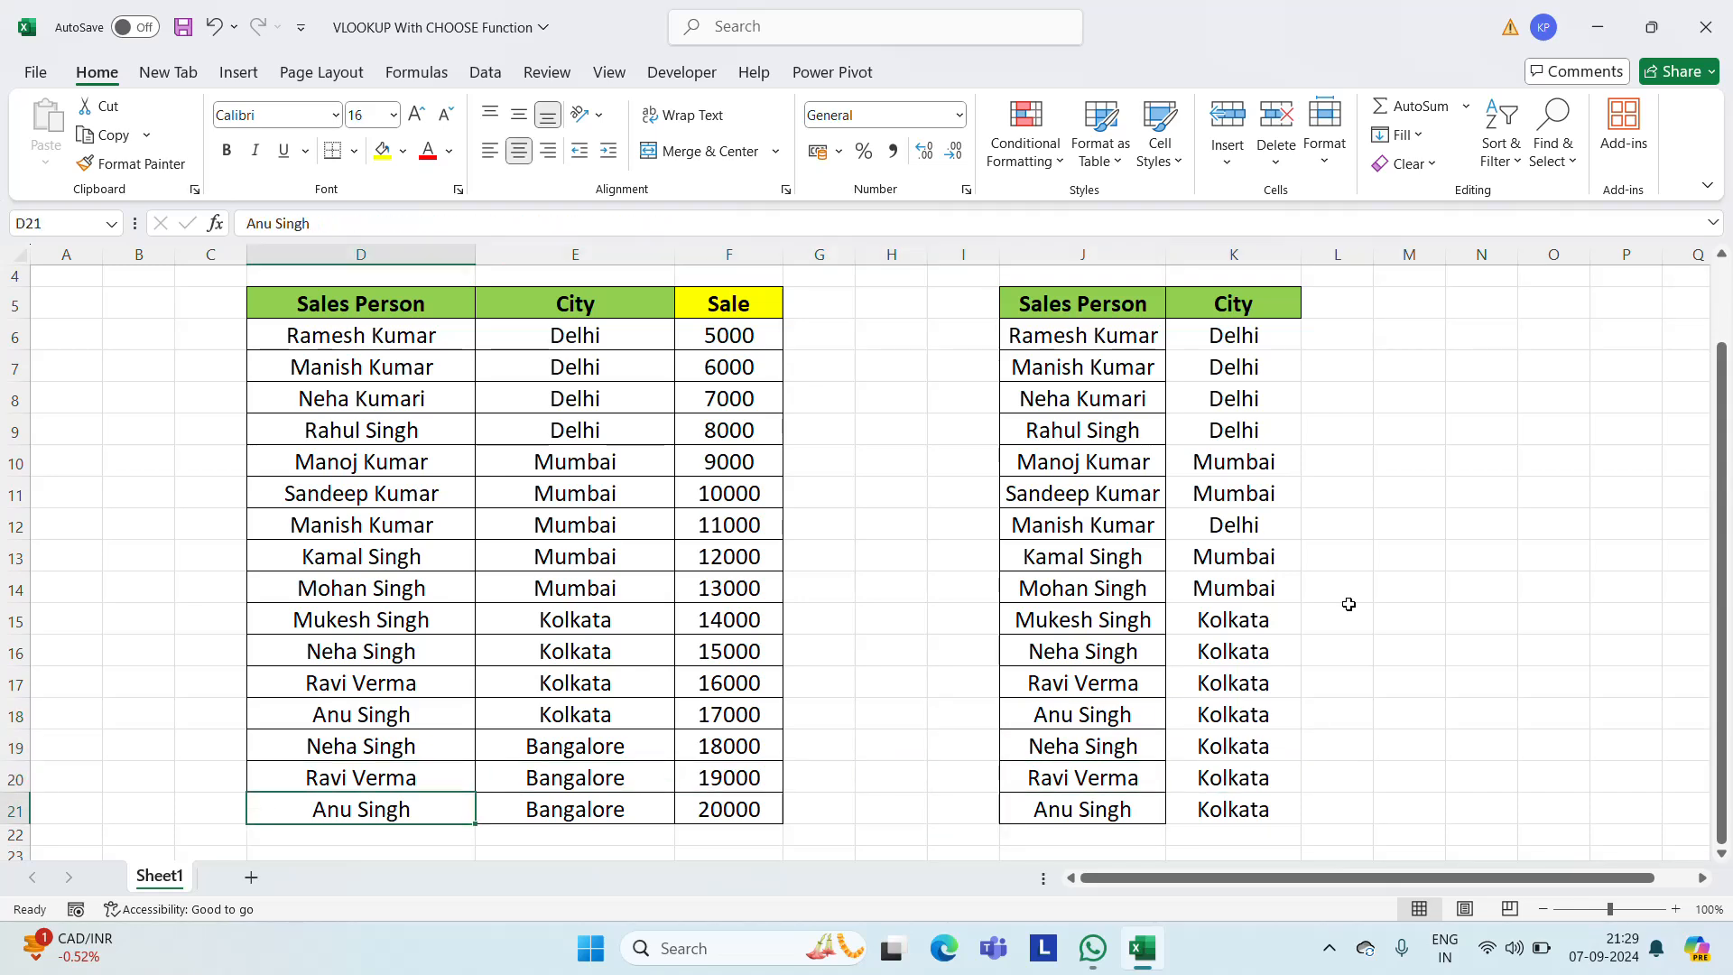
text(Ravi )
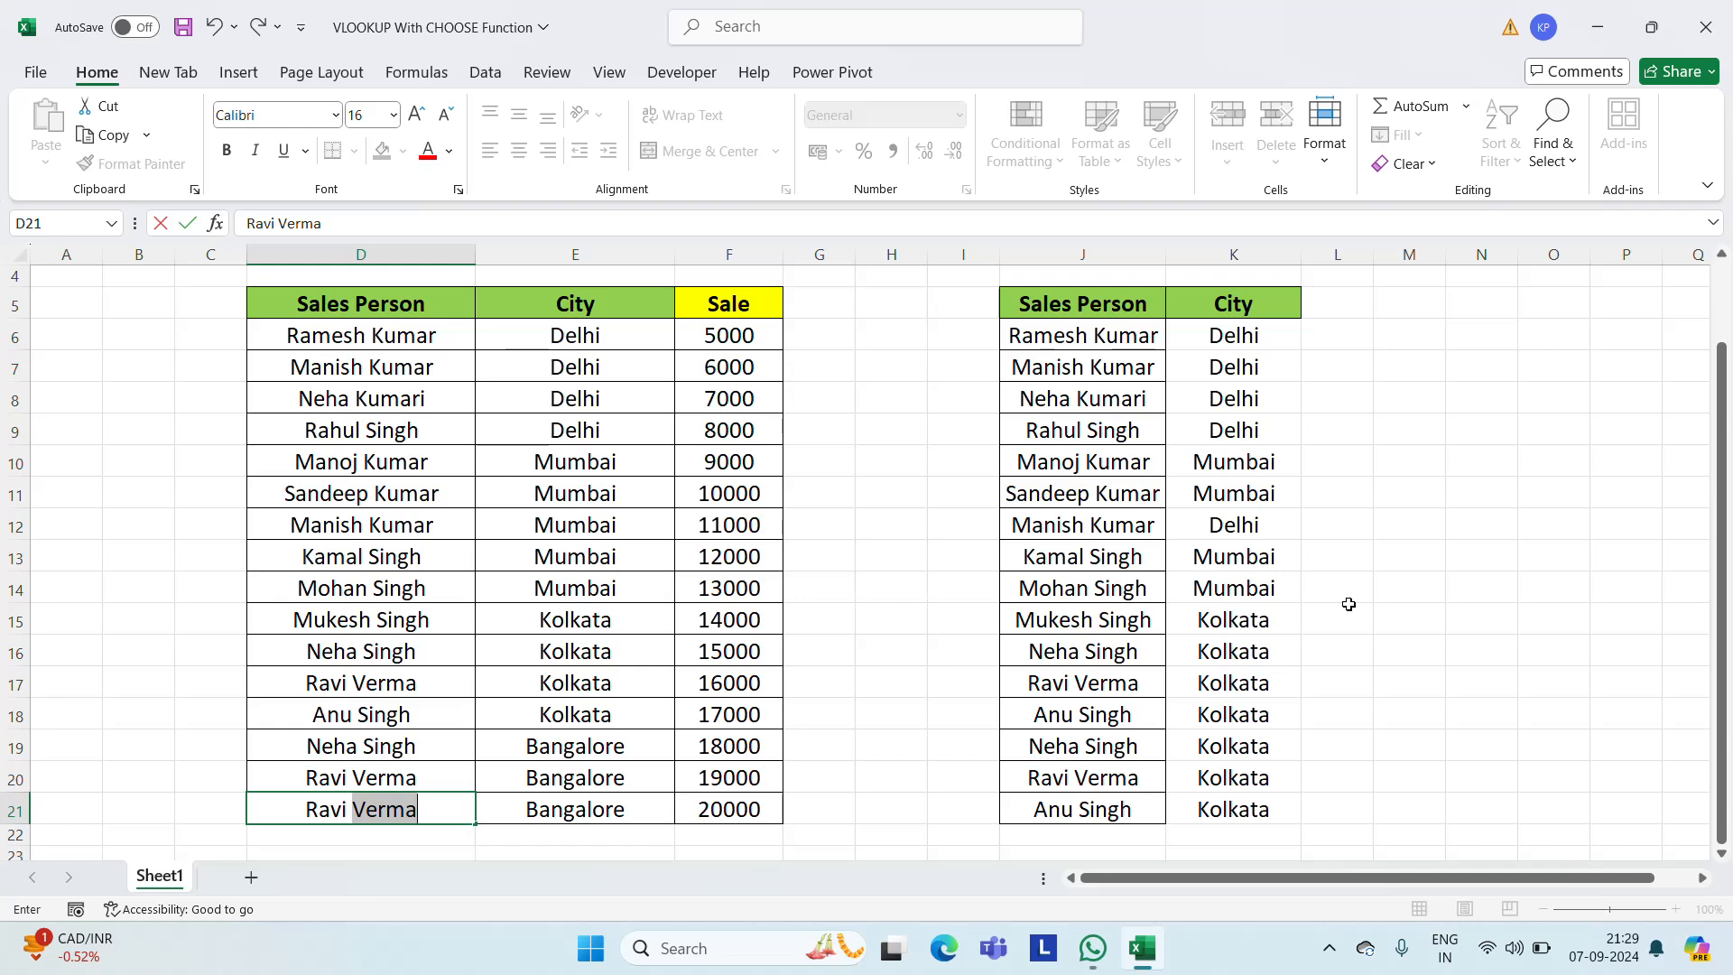
text(Kumar)
key(Return)
key(Up)
key(Right)
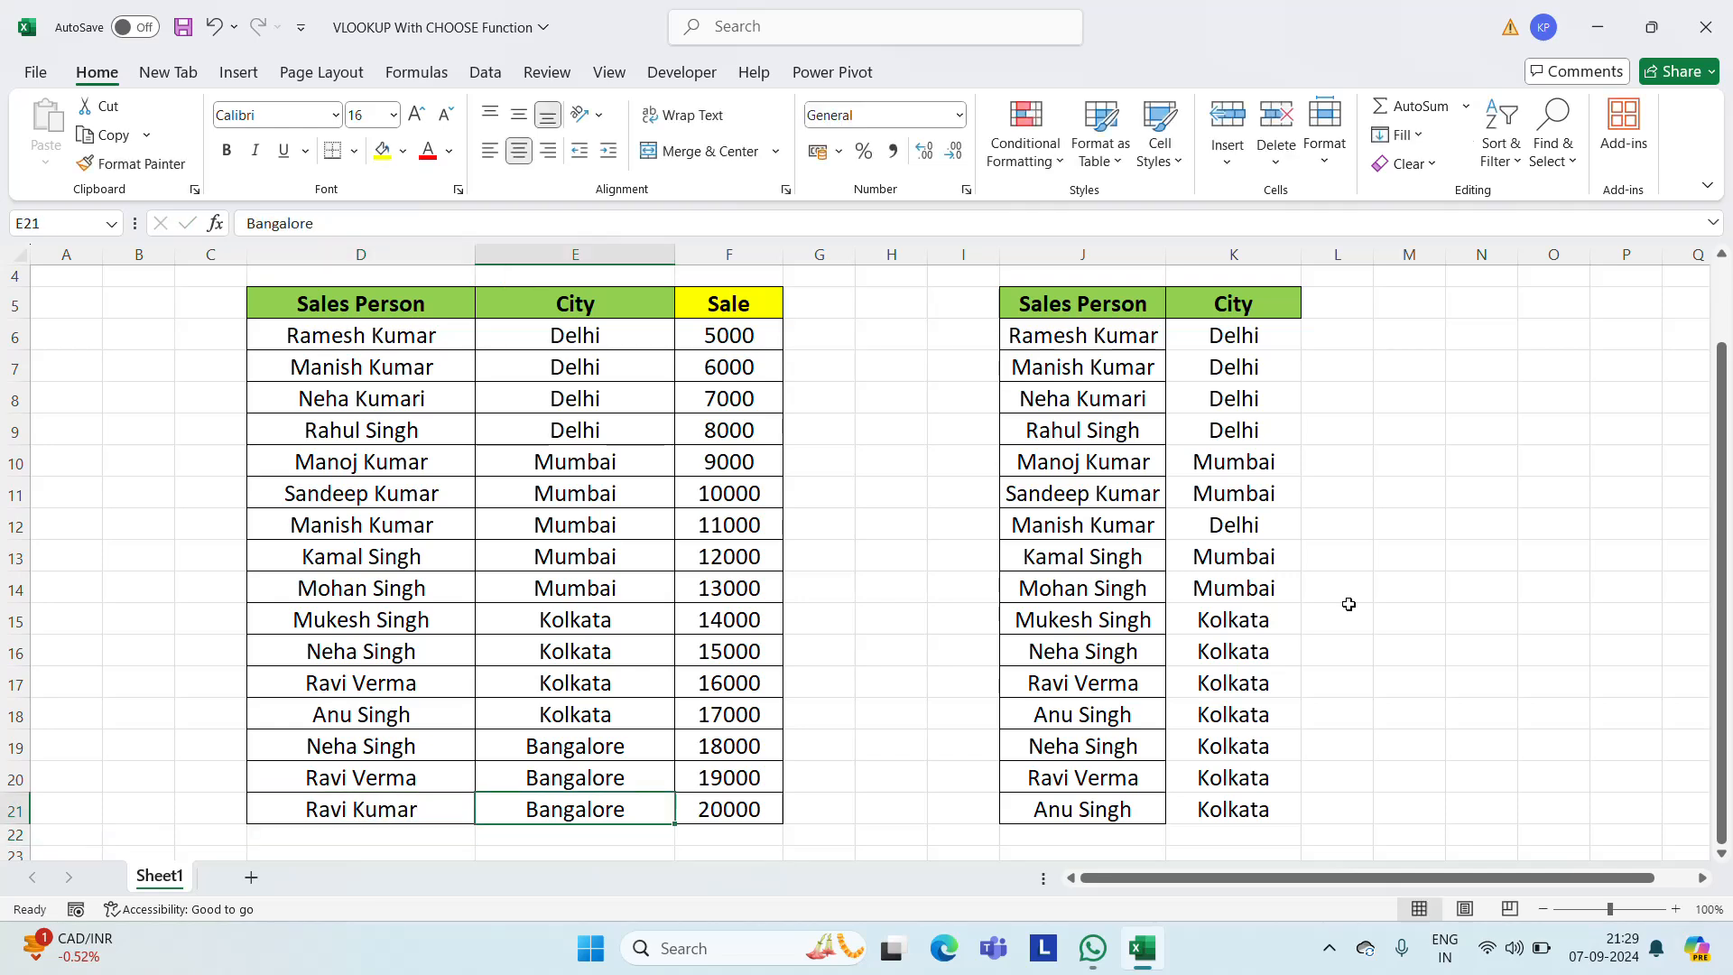
Check the city result in K21 and go through the Sales Person names in J6:J21 of the second table
key(Right)
key(Right)
key(Right)
key(Right)
key(Right)
key(Right)
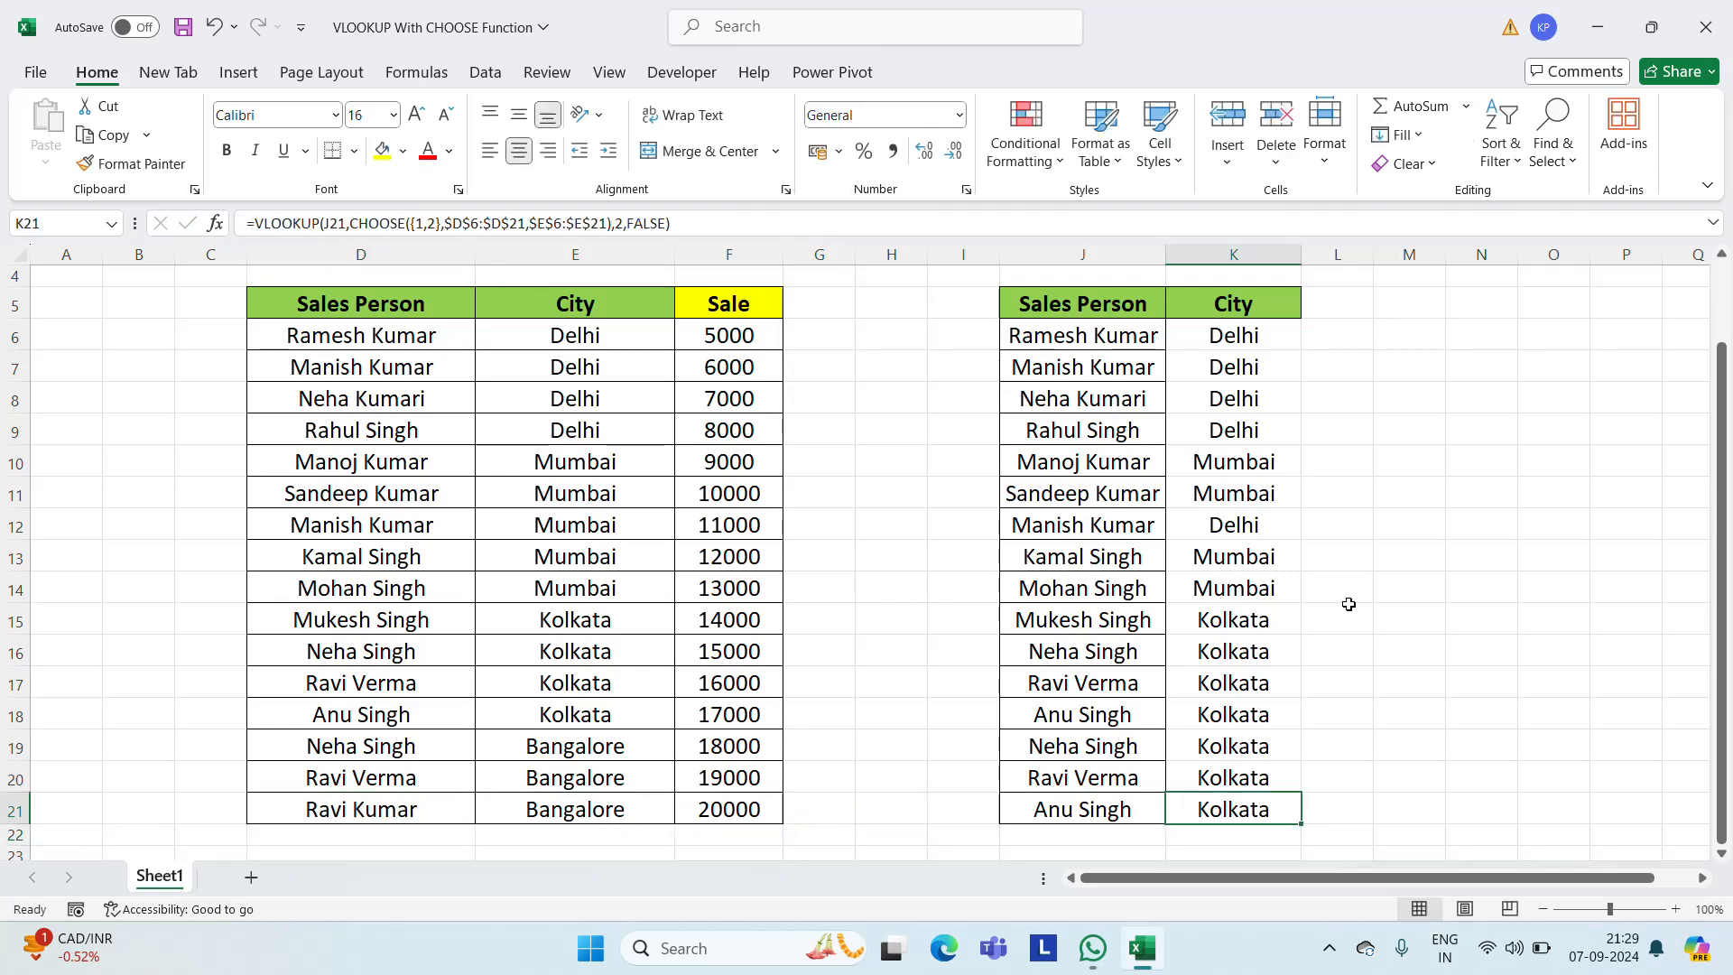
key(ctrl+Up)
key(Left)
key(Down)
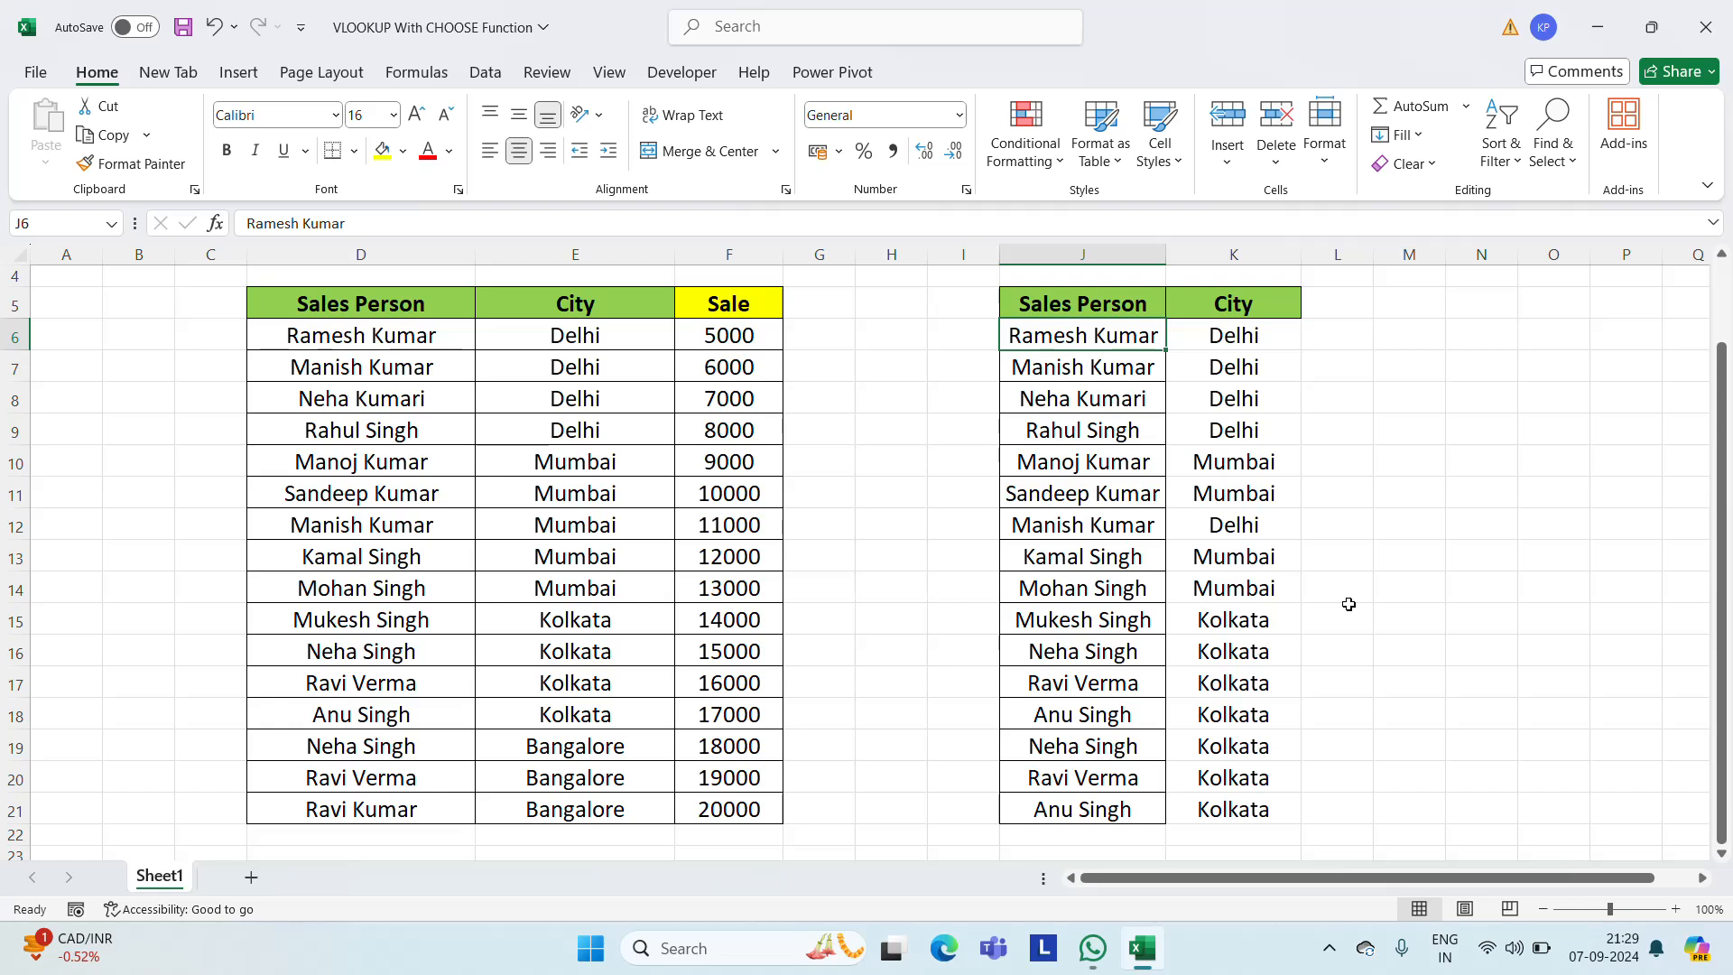
key(Down)
key(Down)
key(Down)
key(Down)
key(Down)
key(Down)
key(Down)
key(Down)
key(Down)
key(Down)
key(Down)
key(Down)
key(Down)
key(Down)
key(Down)
Copy the salesperson's name from D21 of the source table into J21 of the second table
key(Left)
key(Left)
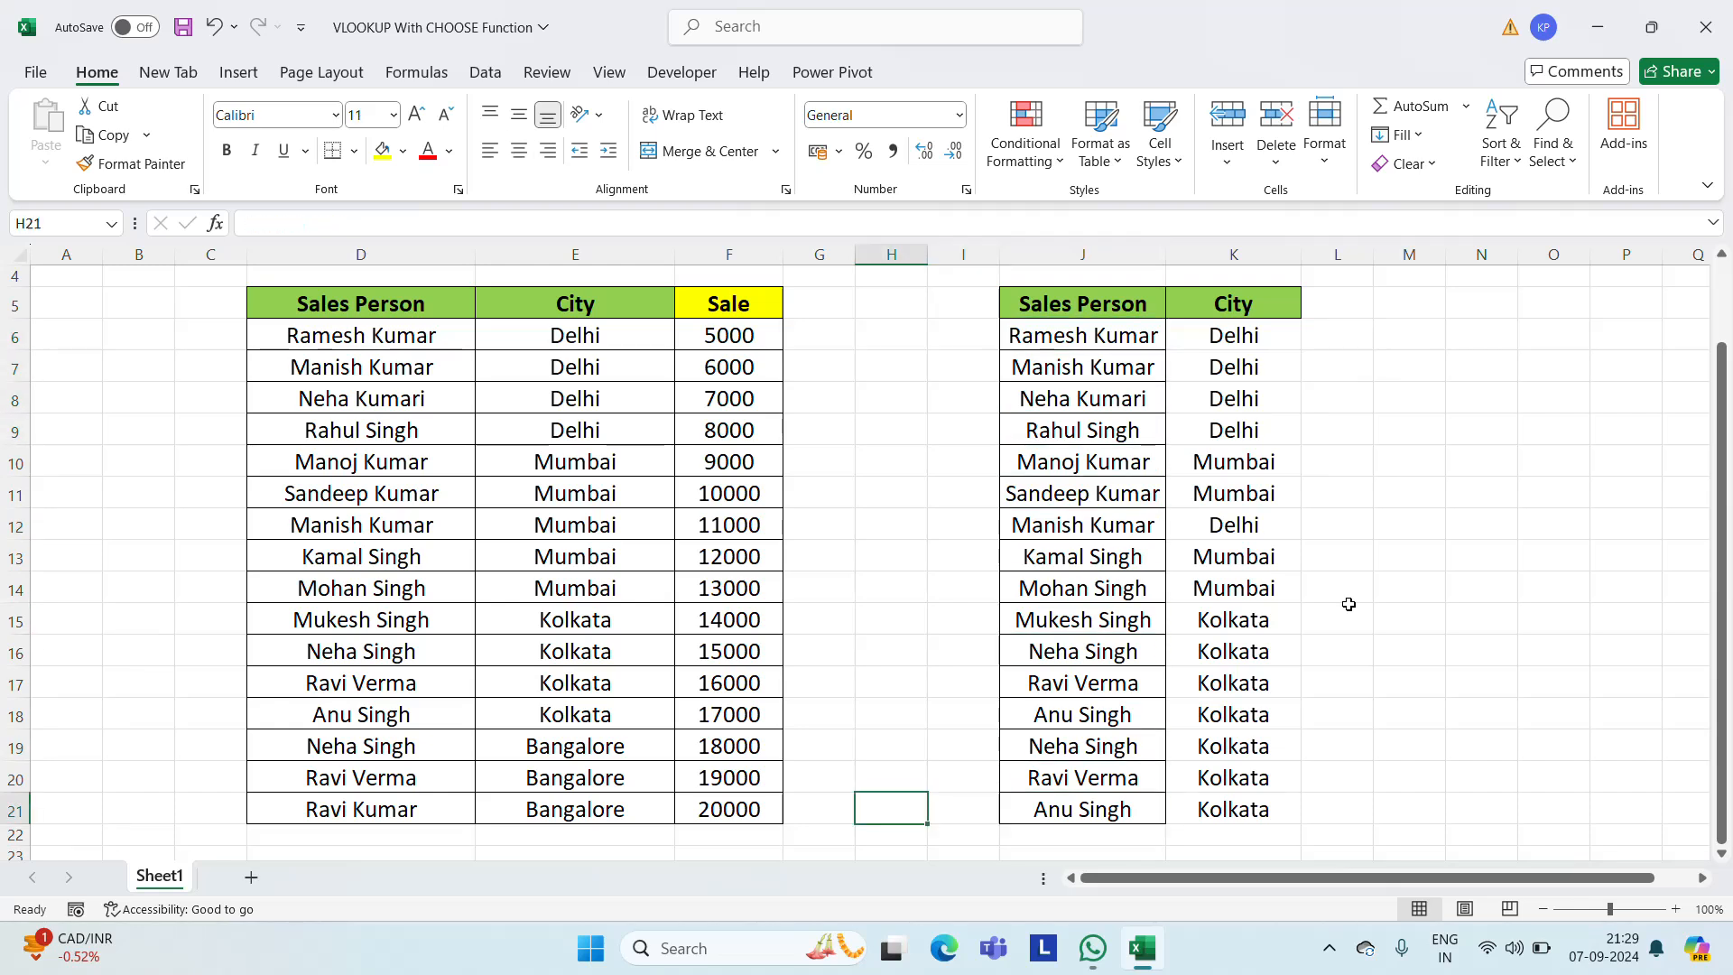
key(Left)
key(Left)
key(Left)
key(Left)
key(Up)
key(Up)
key(Down)
key(Down)
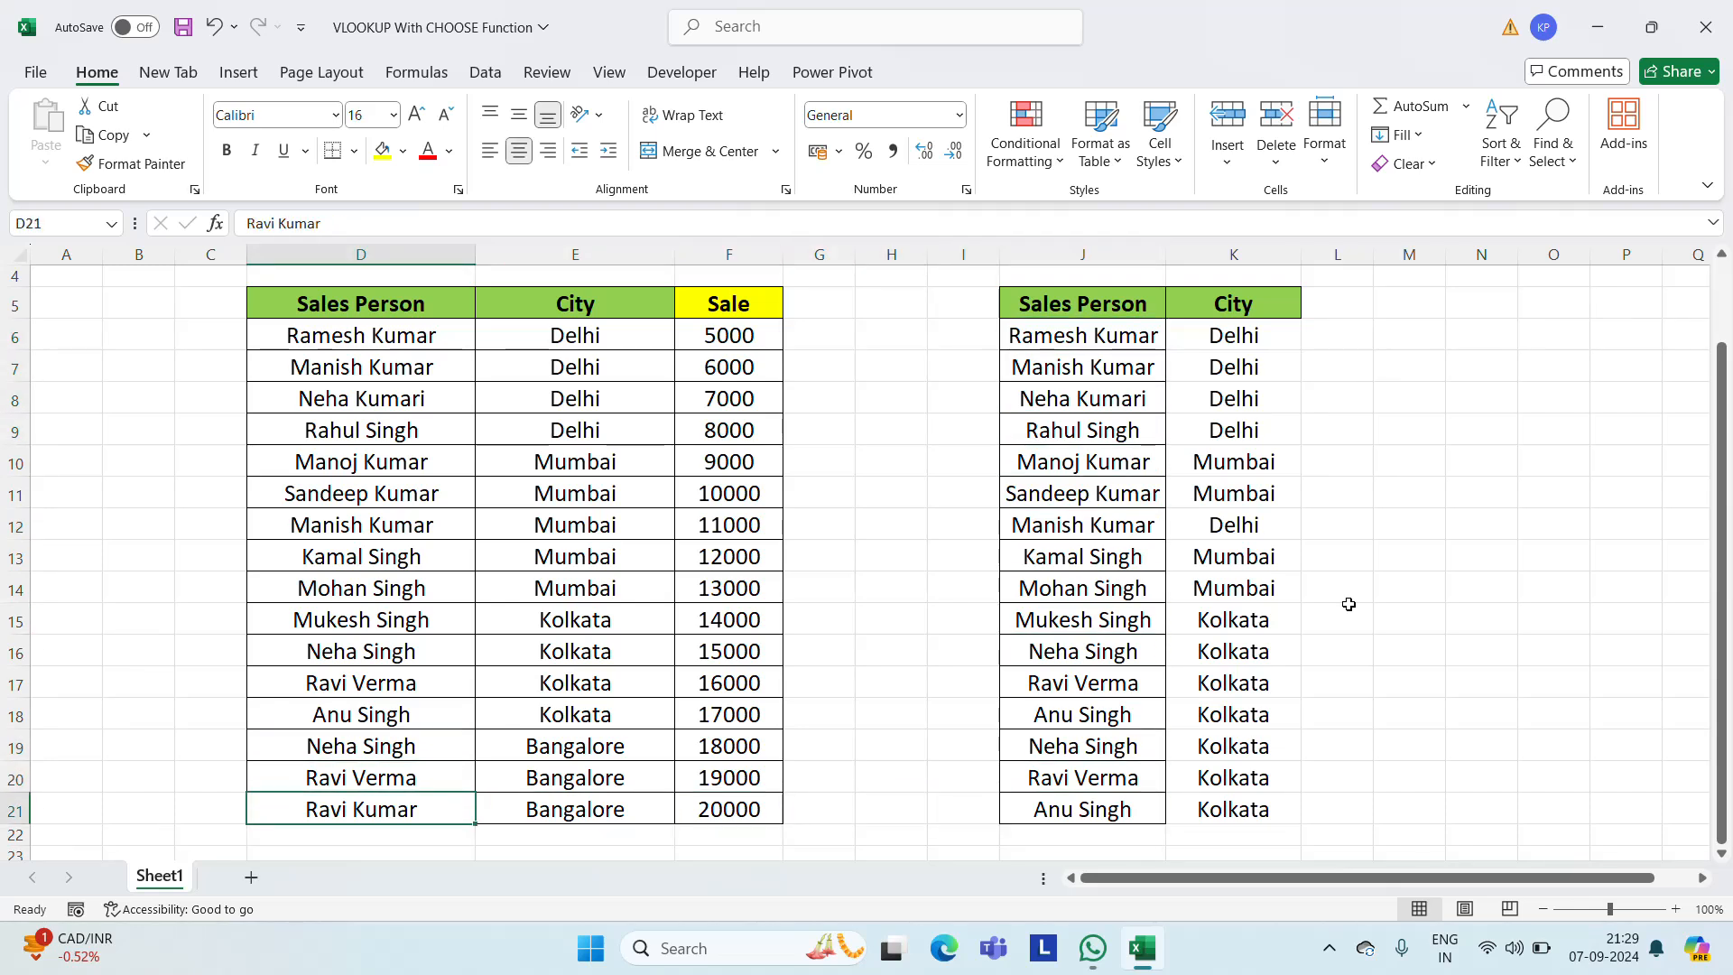
key(ctrl+c)
key(Right)
key(Right)
key(Right)
key(Right)
key(Right)
key(Right)
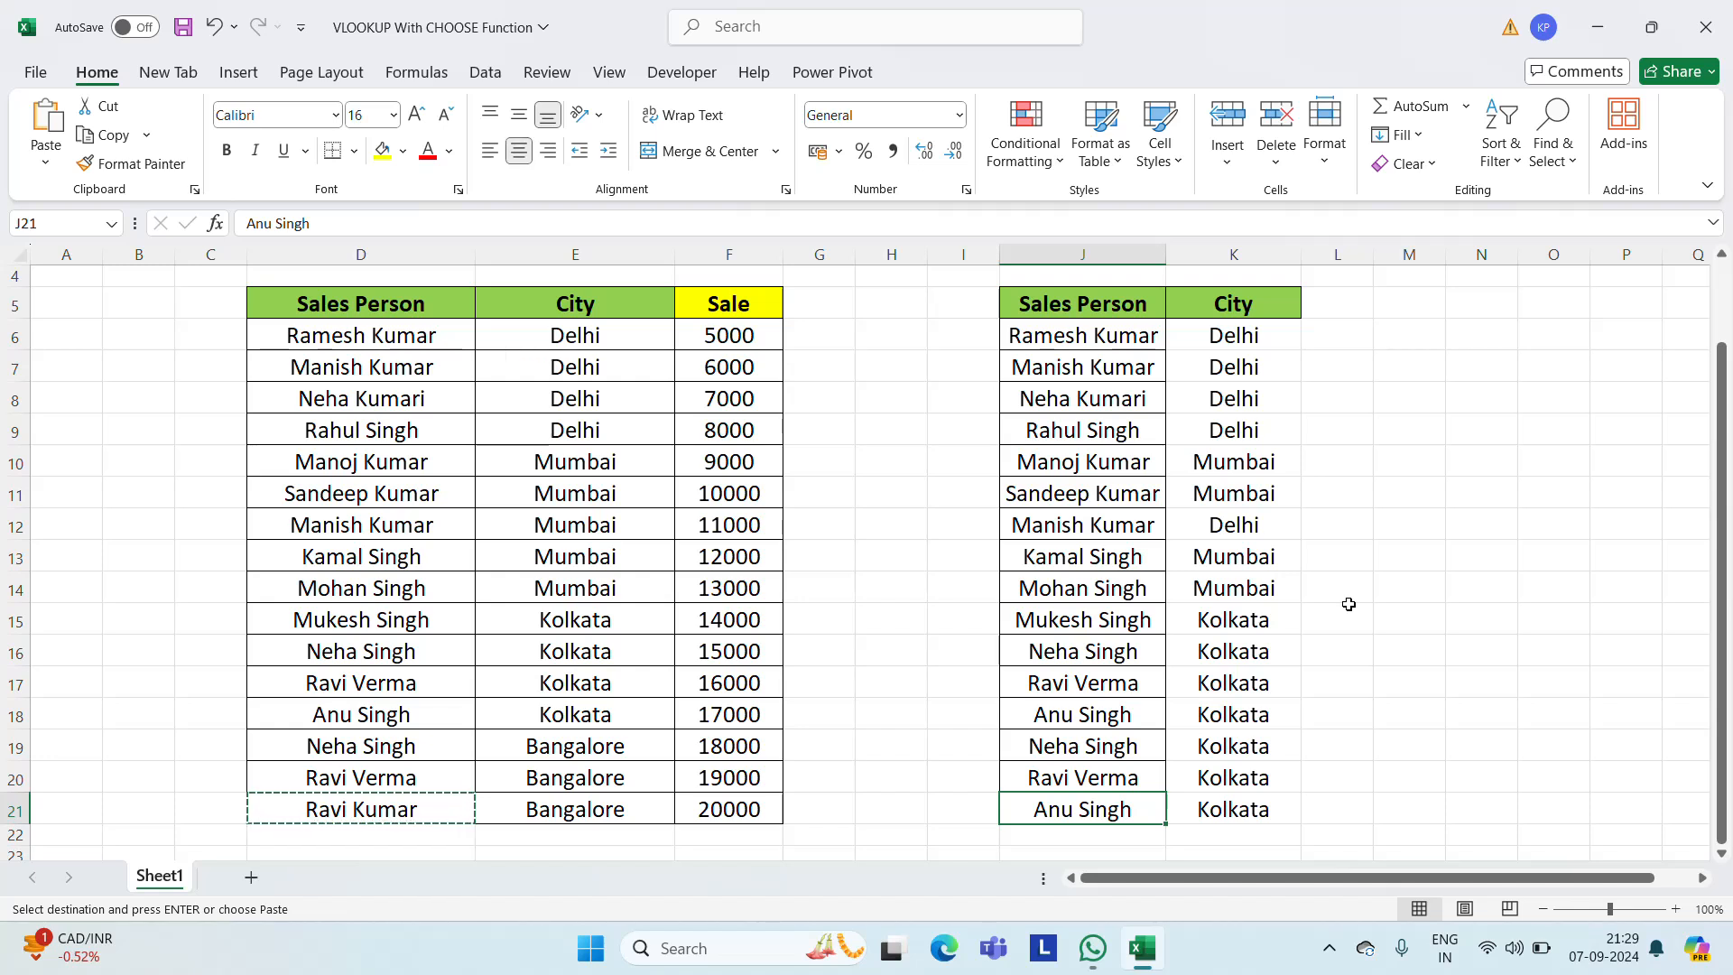
key(ctrl+v)
key(Escape)
Review the second table's names and city results from row 21 upward against the source table's Sales Person column
key(Up)
key(Up)
key(Up)
key(Up)
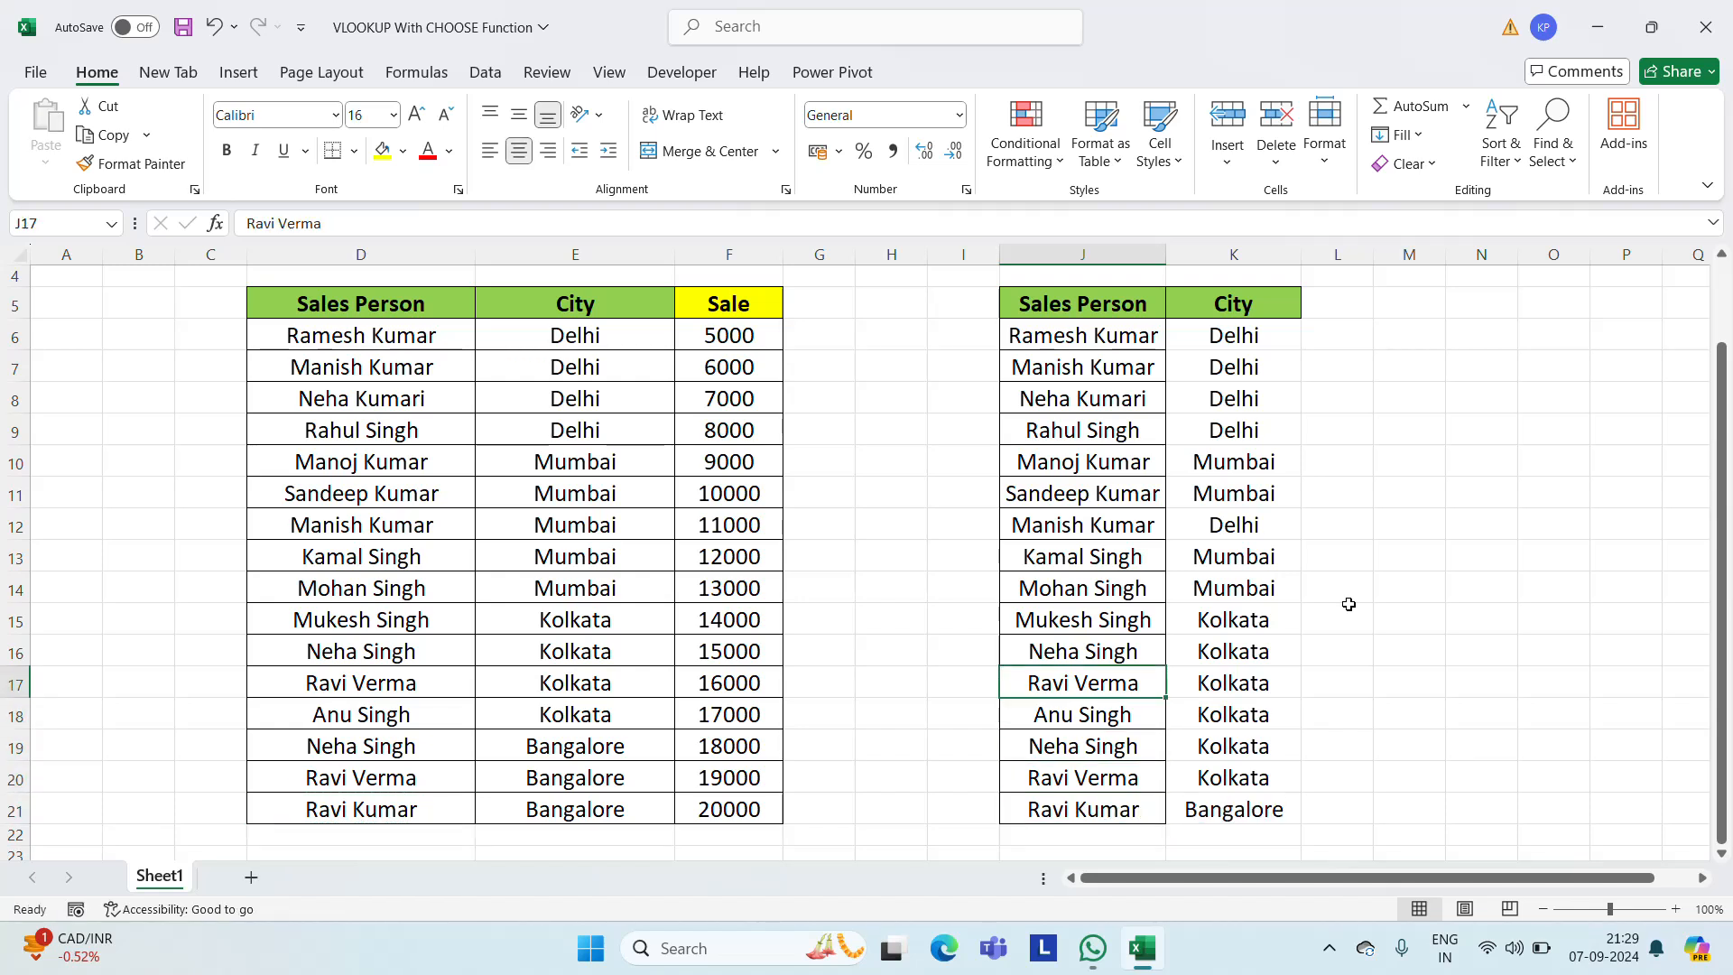
key(Up)
key(Up)
key(Up)
key(Up)
key(Up)
key(Up)
key(Up)
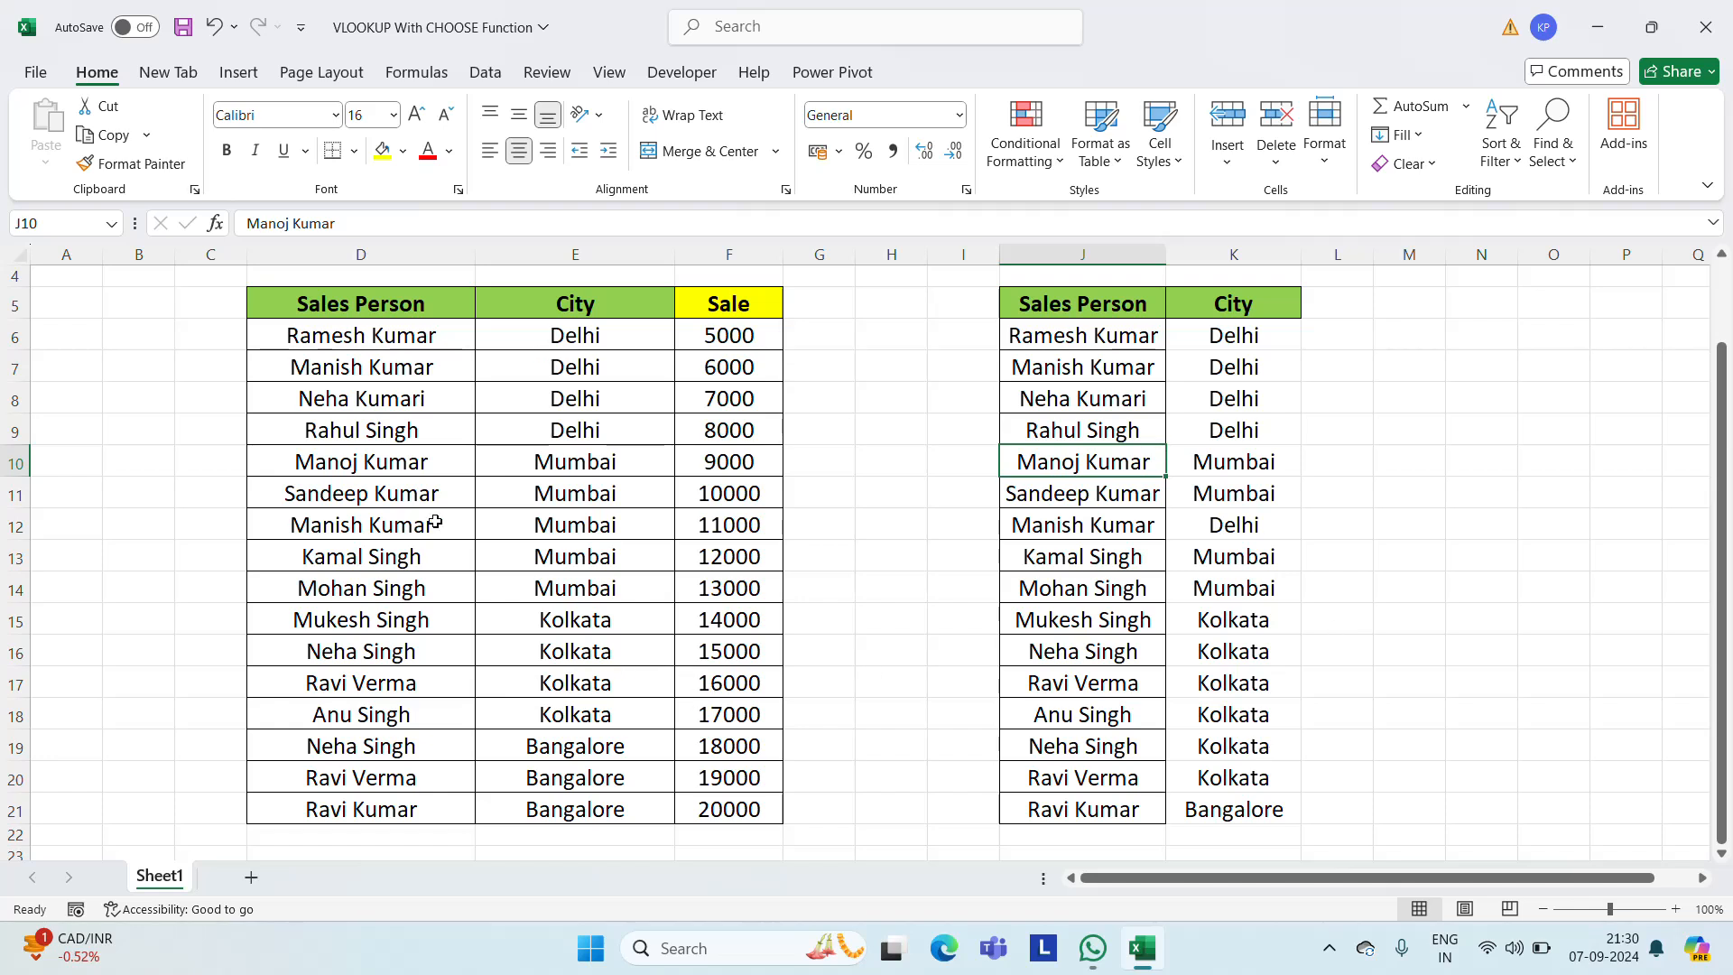
click(352, 337)
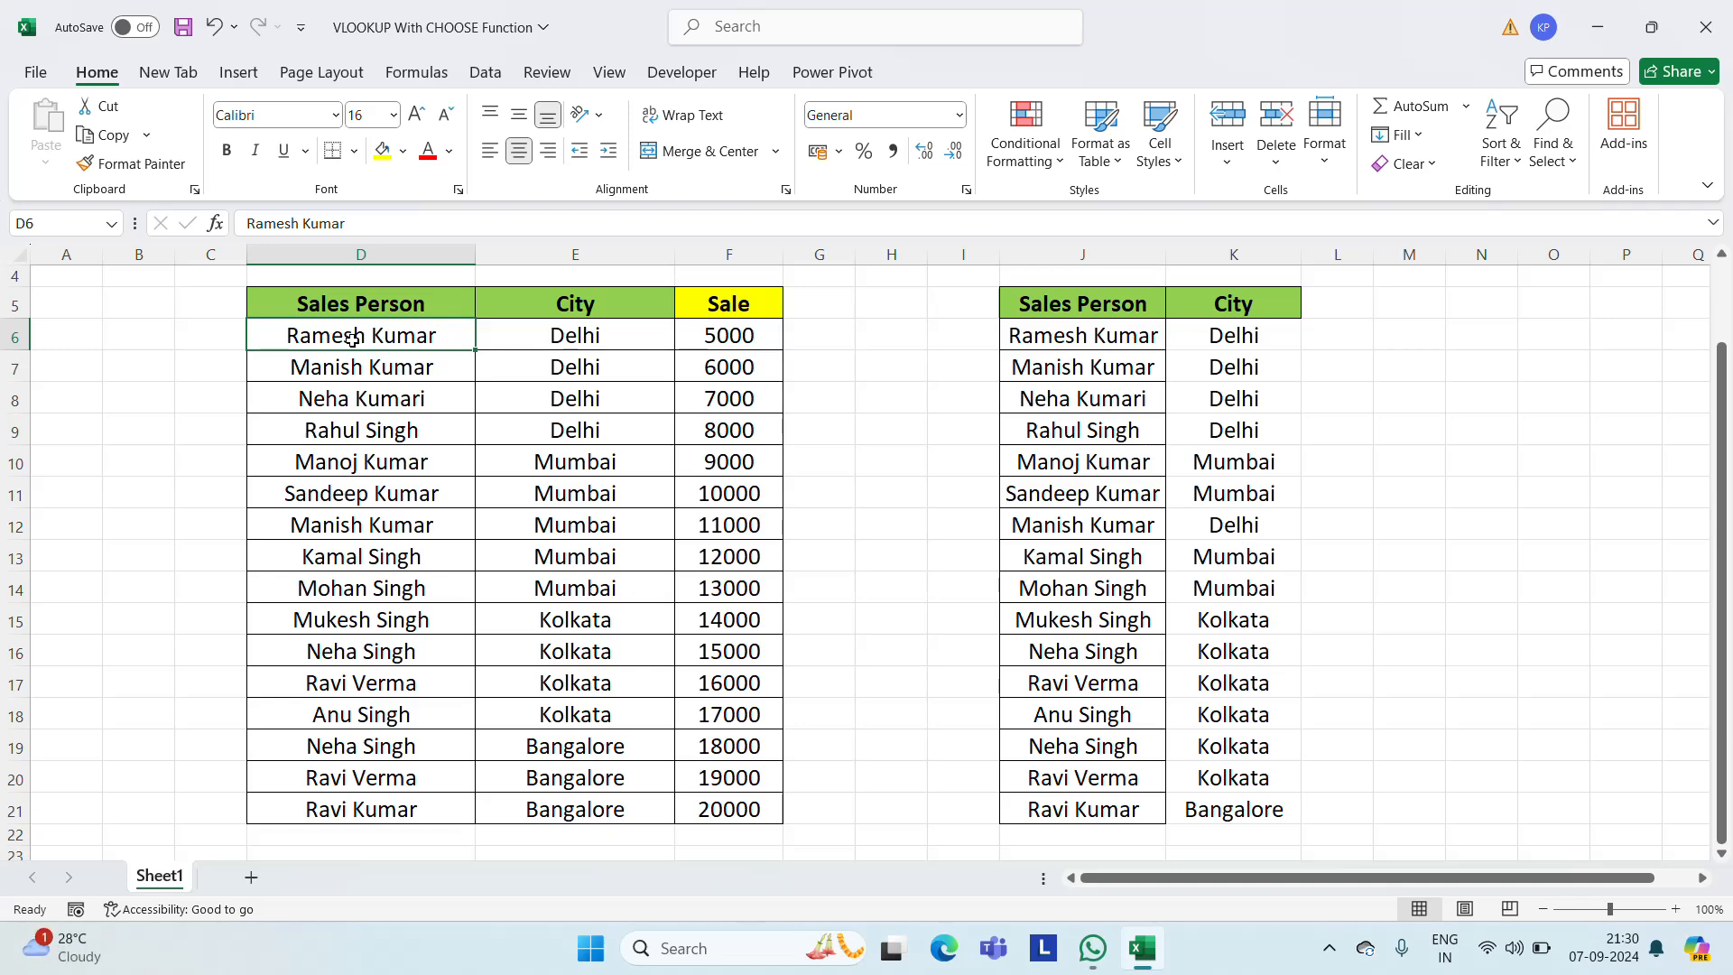
key(Up)
key(Up)
key(Up)
key(Up)
key(Up)
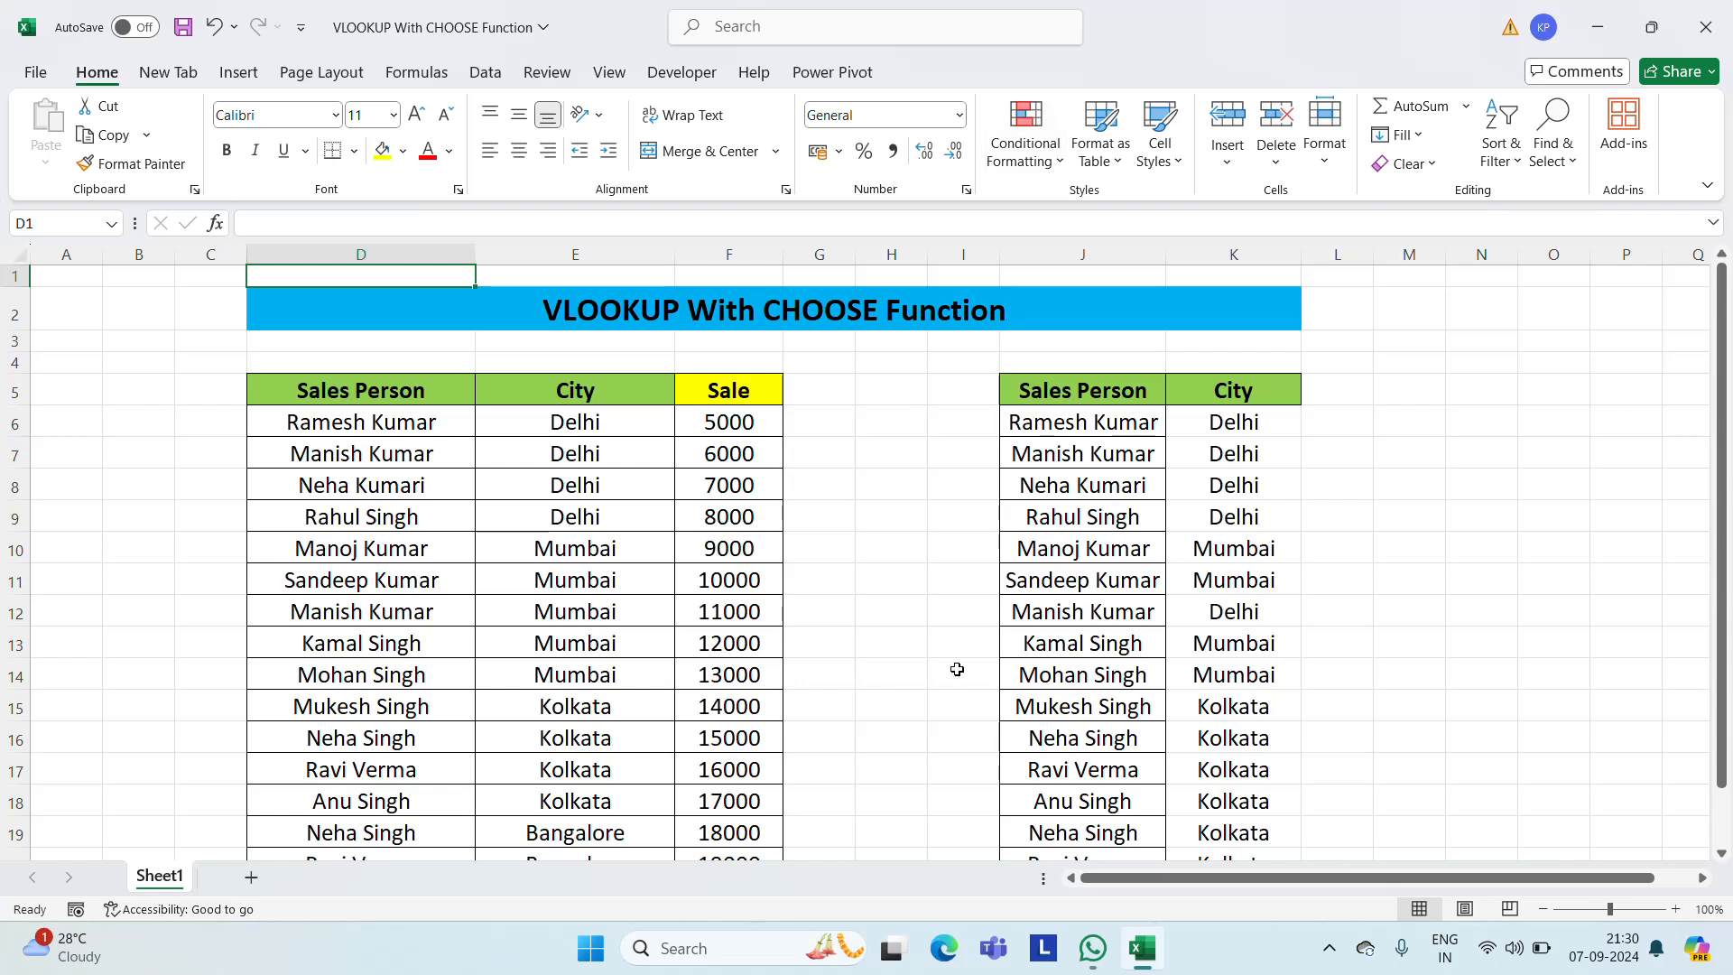
click(1327, 950)
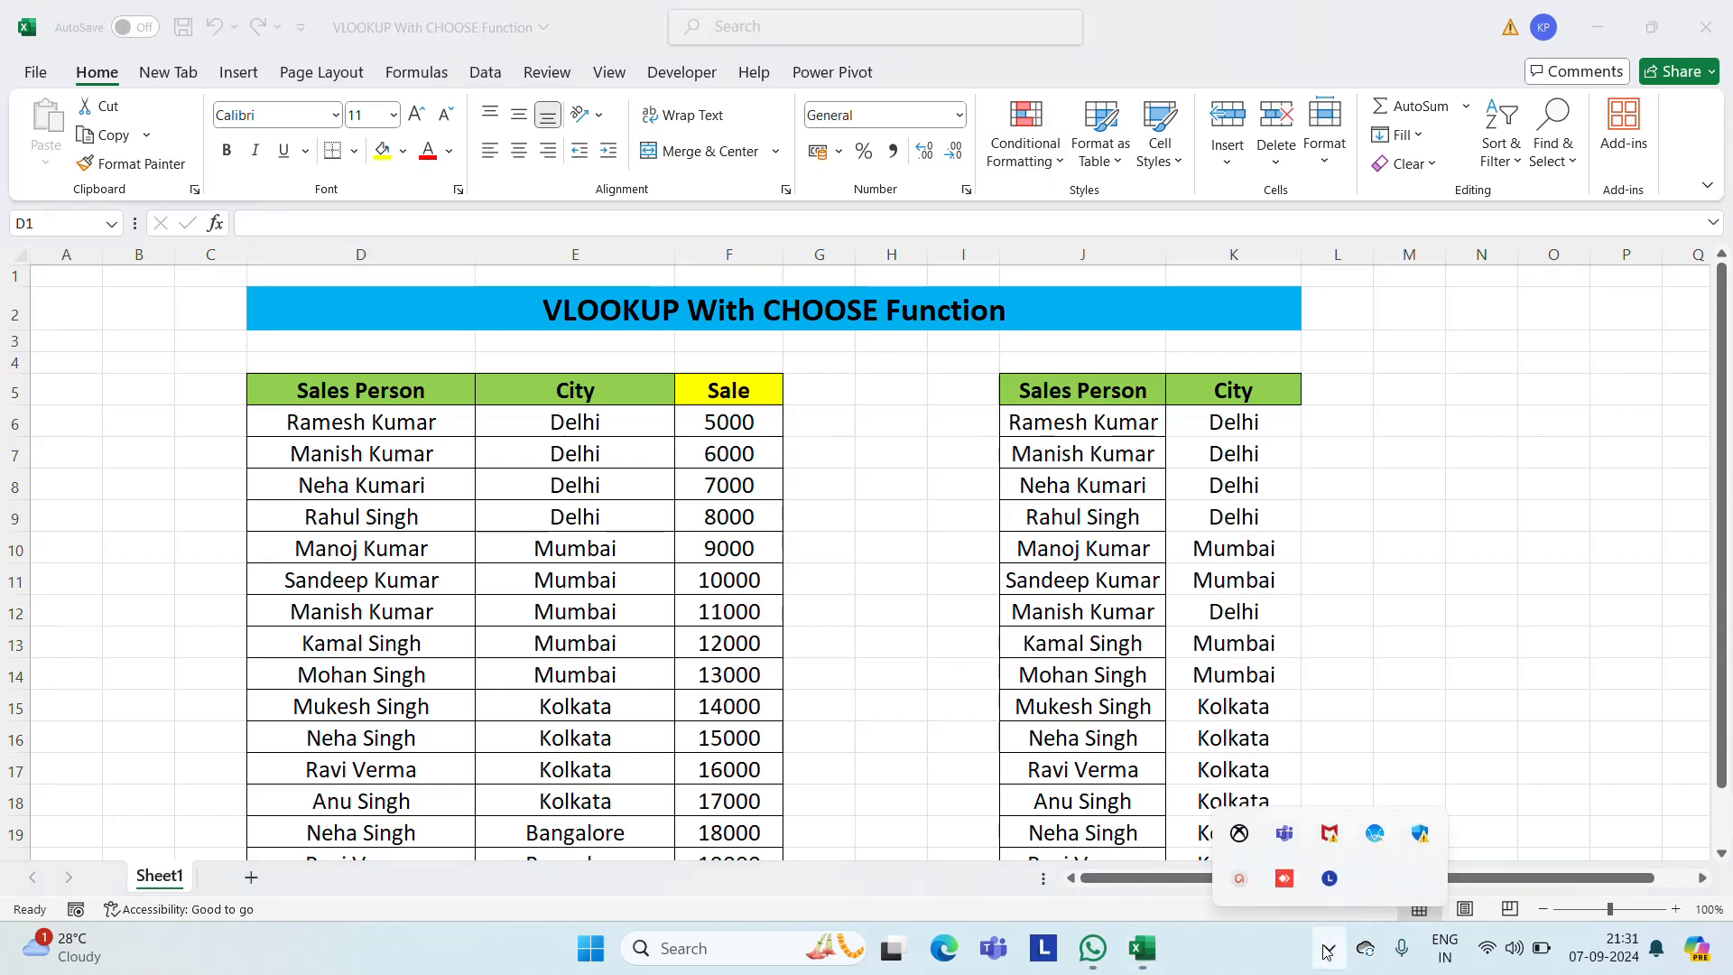
click(1240, 879)
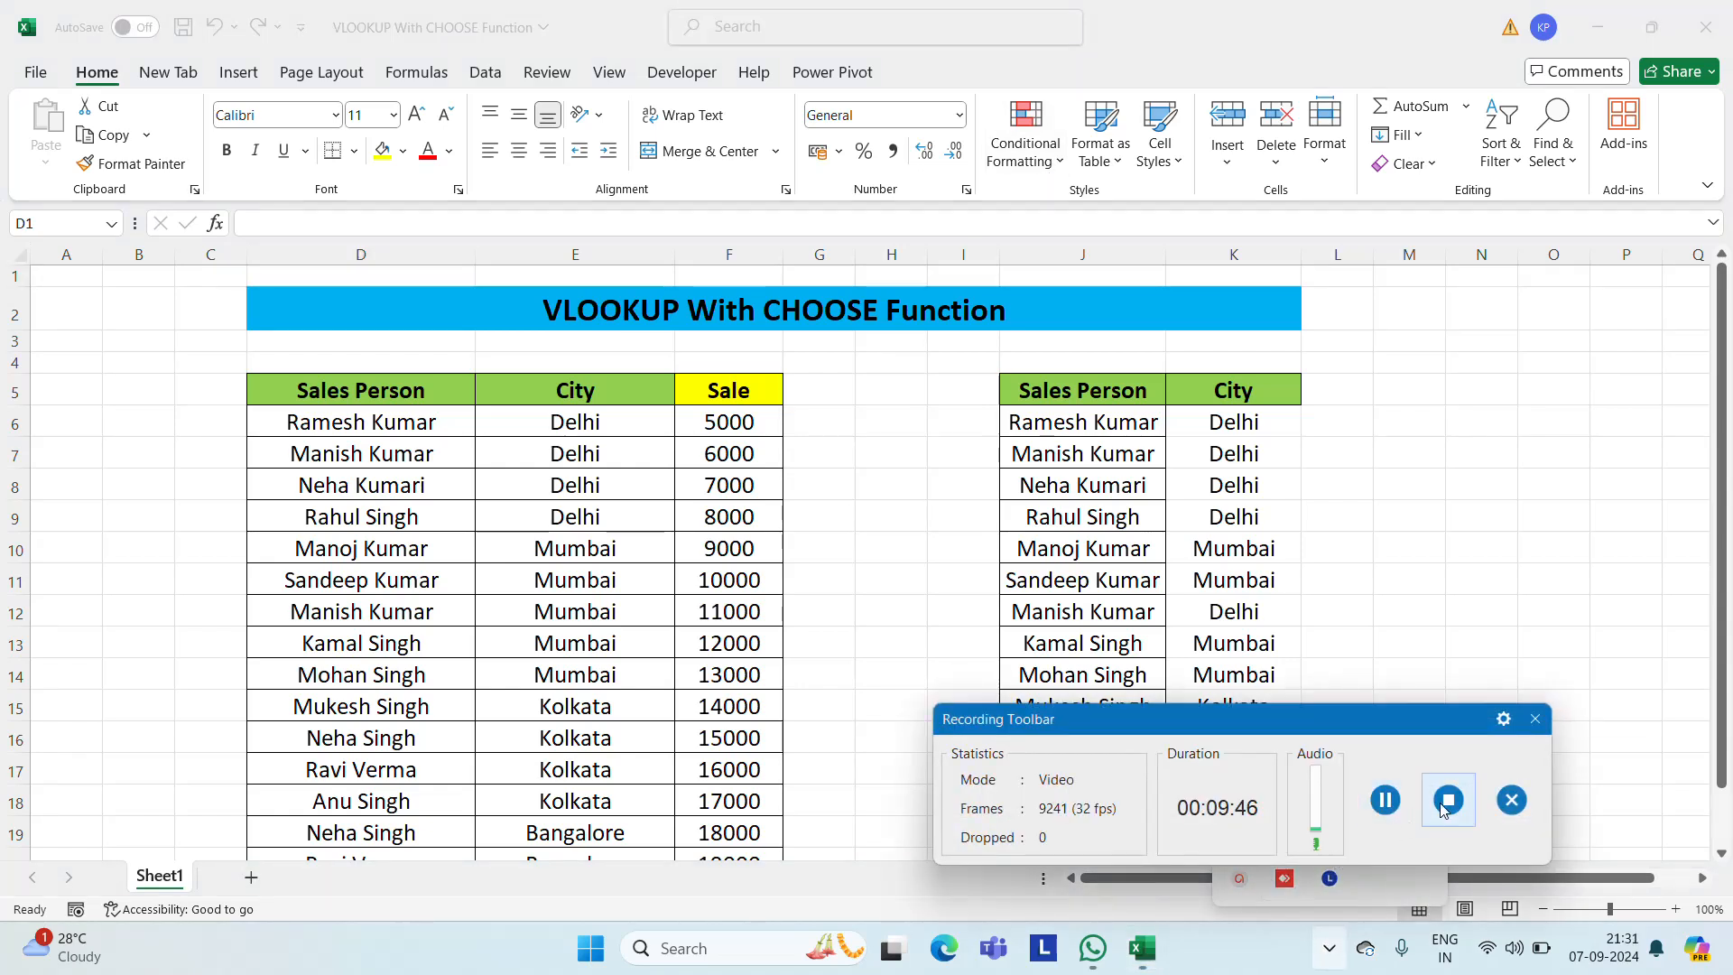